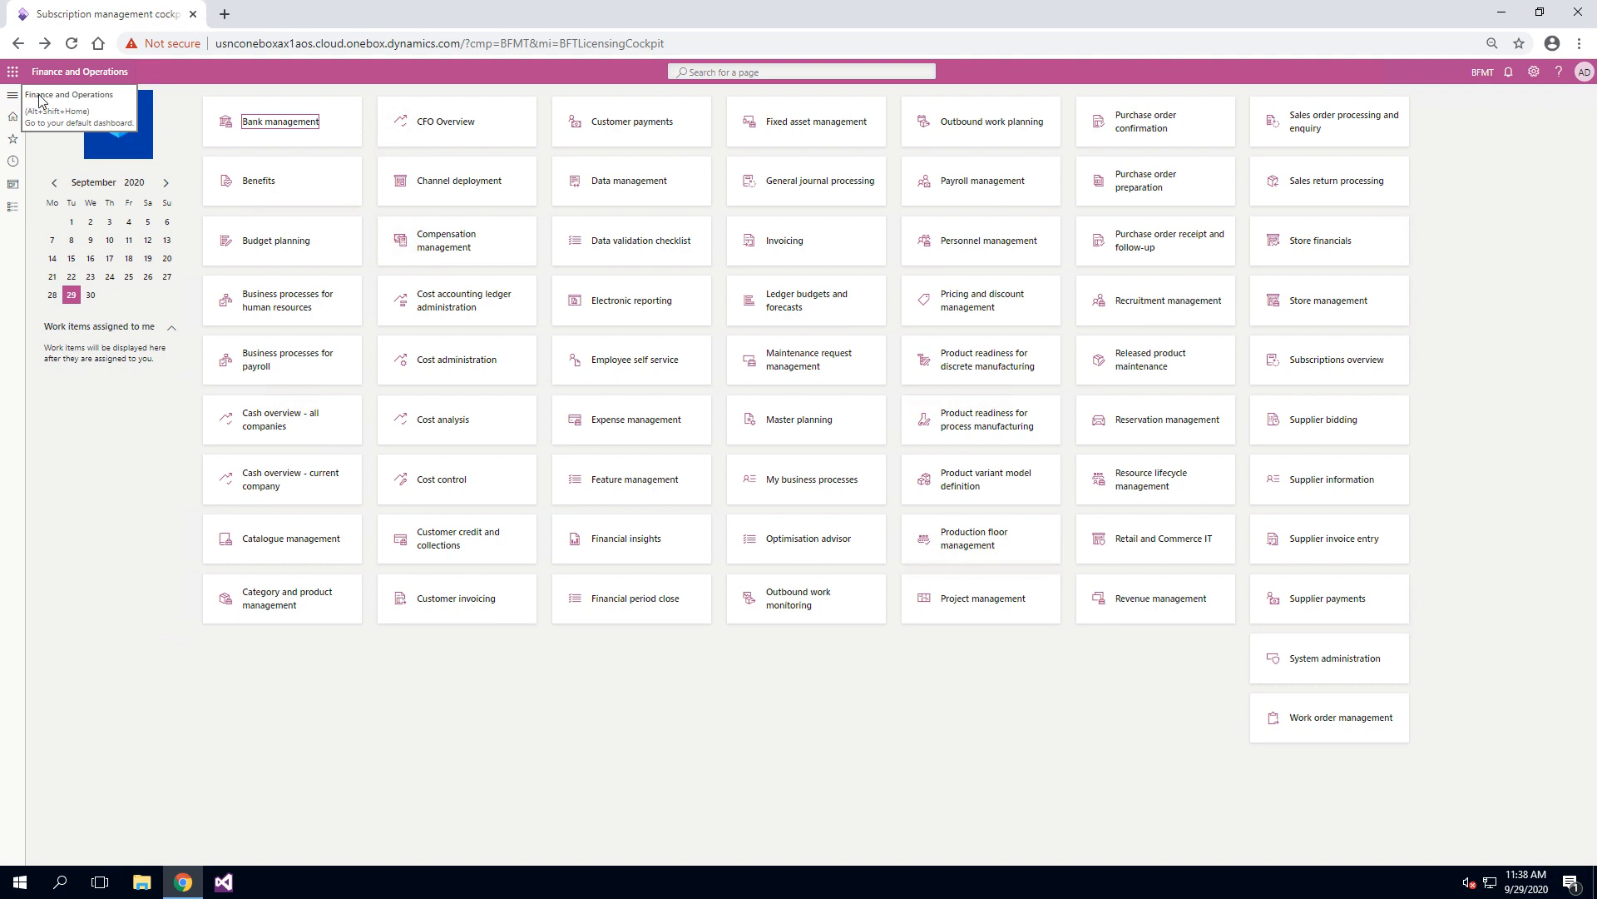
Step: Open the Subscription management cockpit and filter the customer list by the name "contoso patient"
left_click(13, 97)
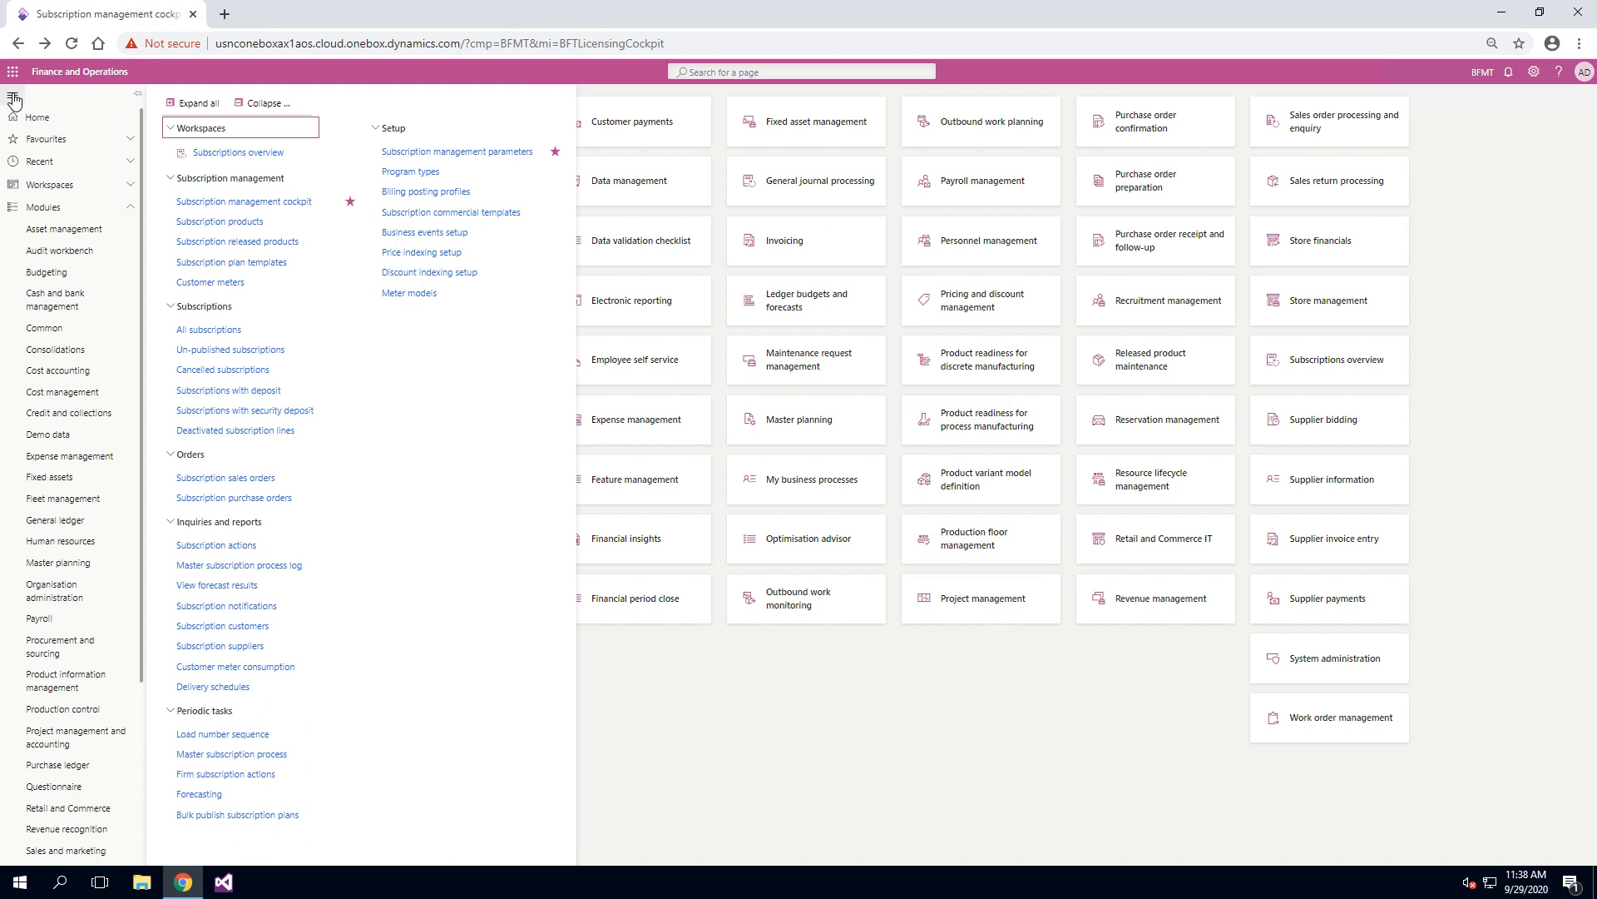
scroll(87, 703, "down", 3)
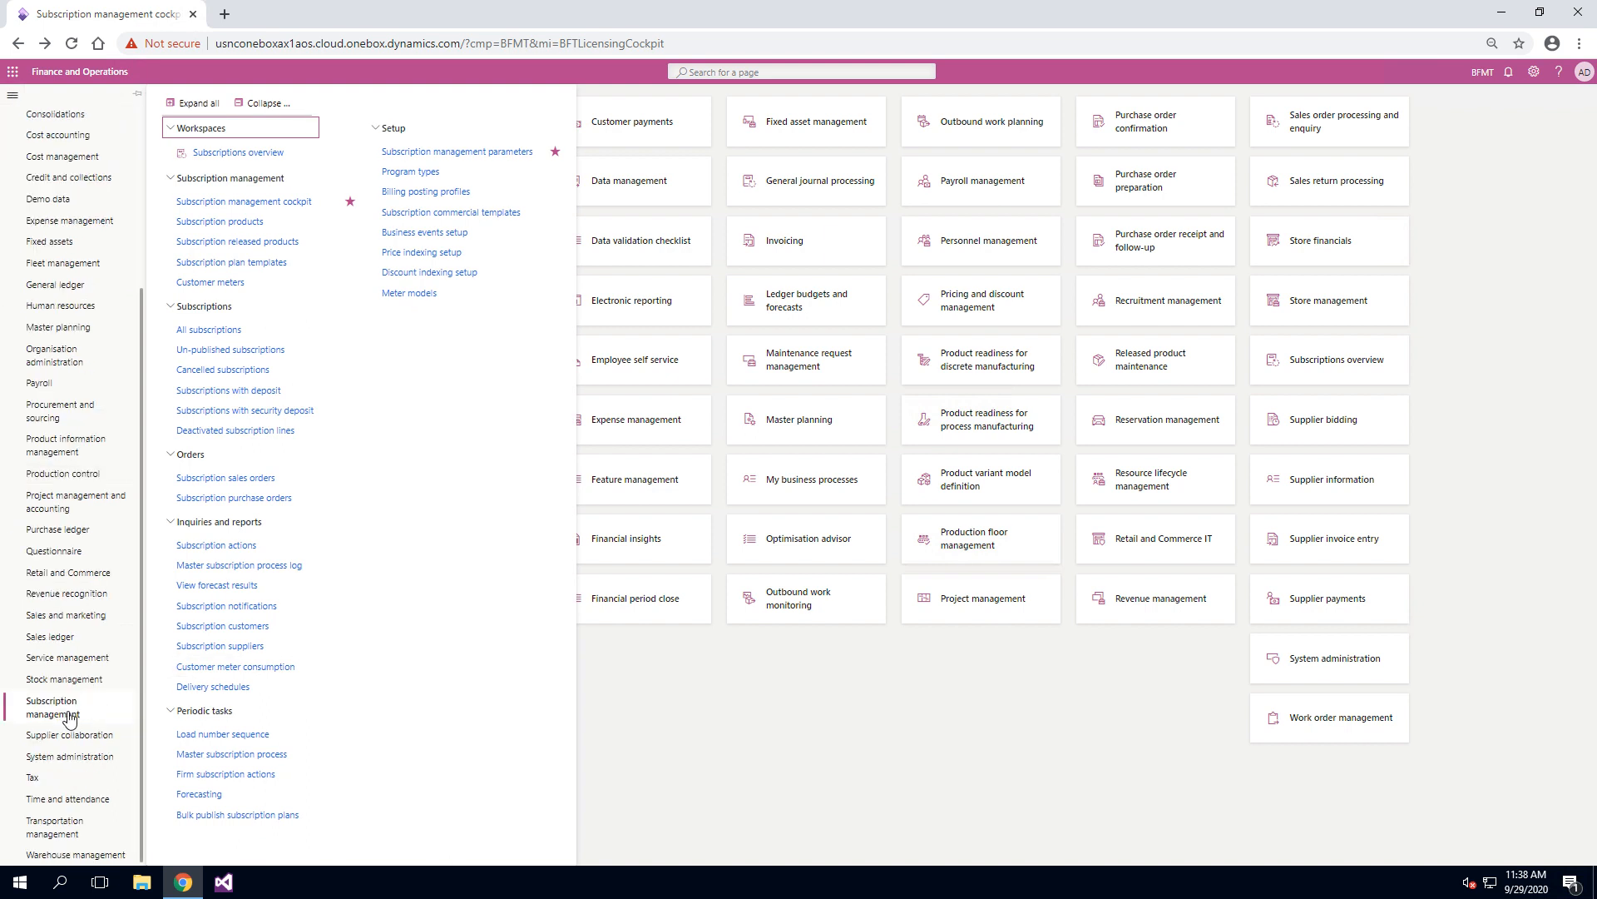
left_click(298, 204)
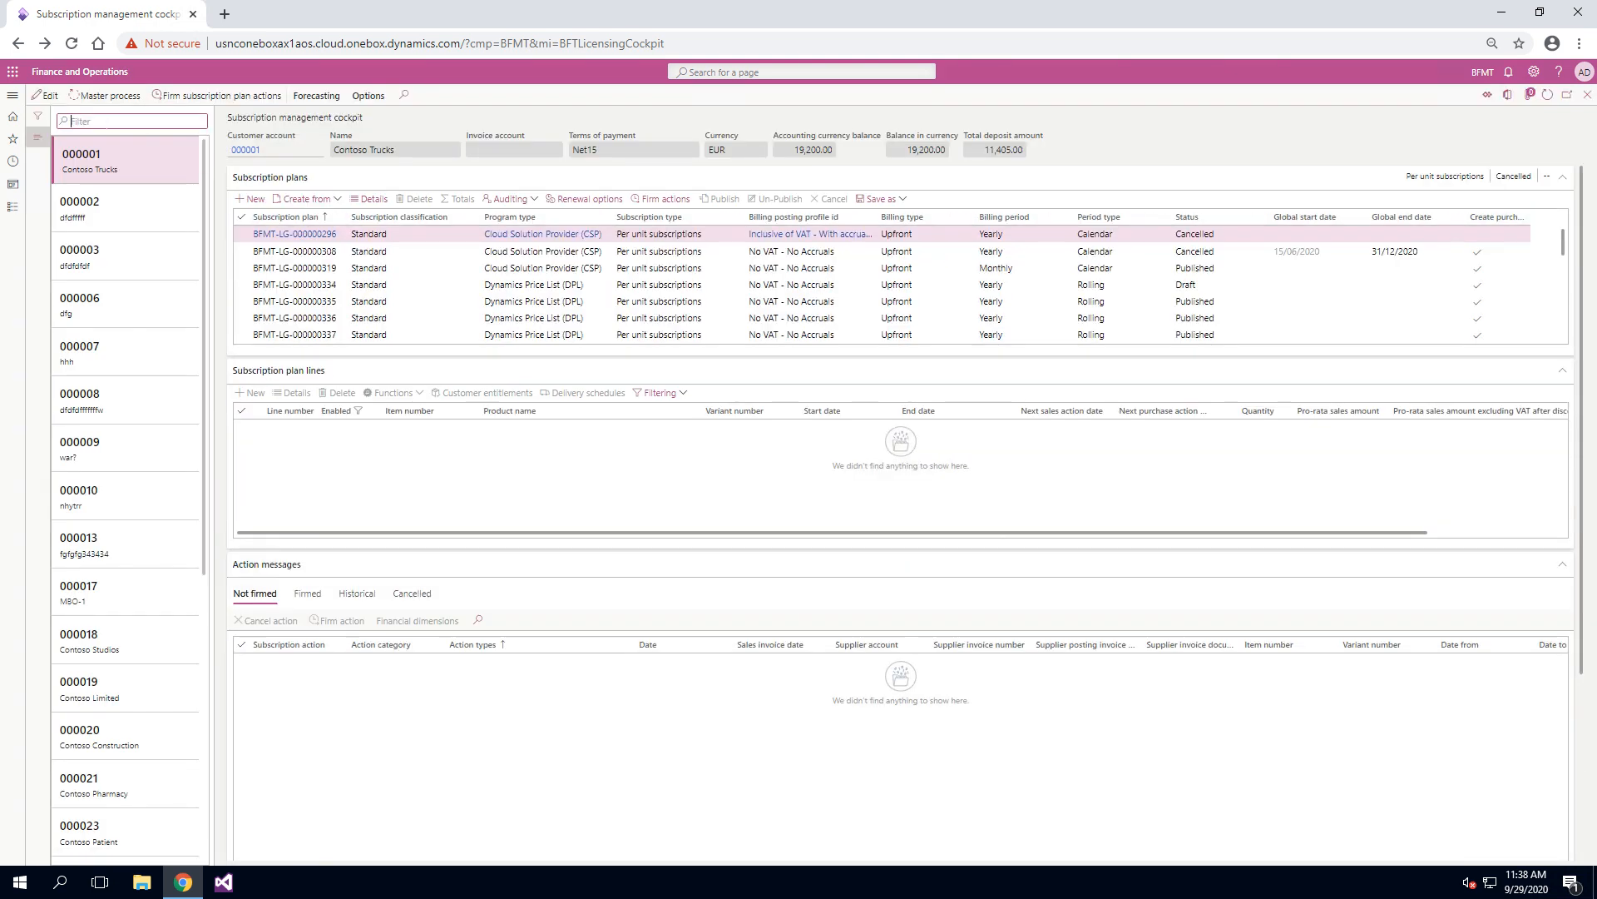
type("contoso ")
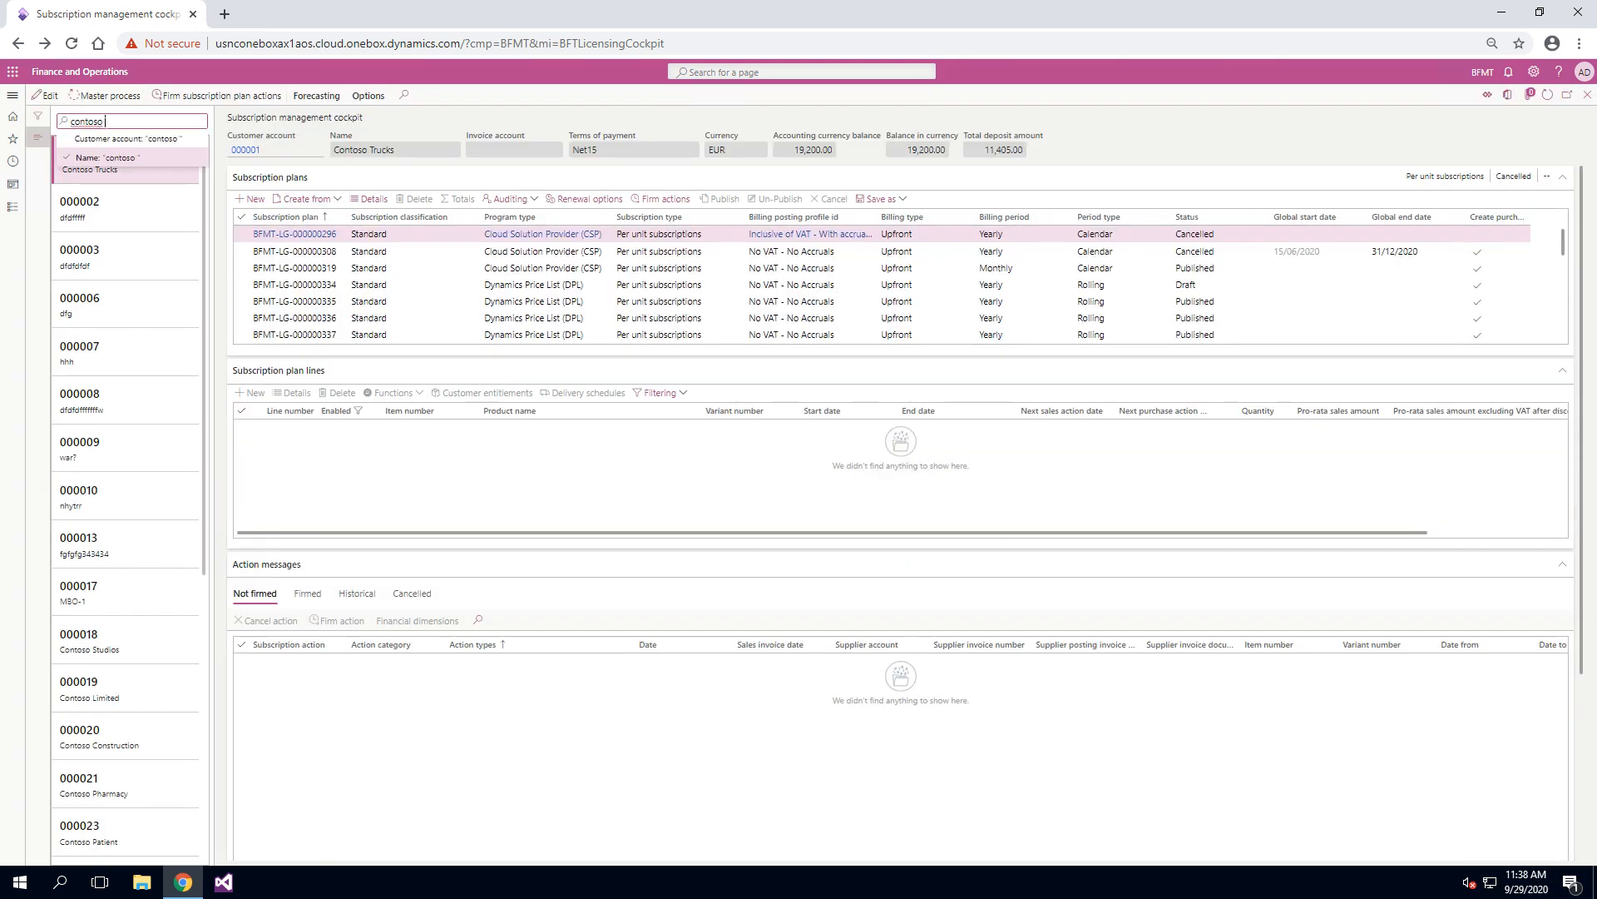
type("patient")
key("Return")
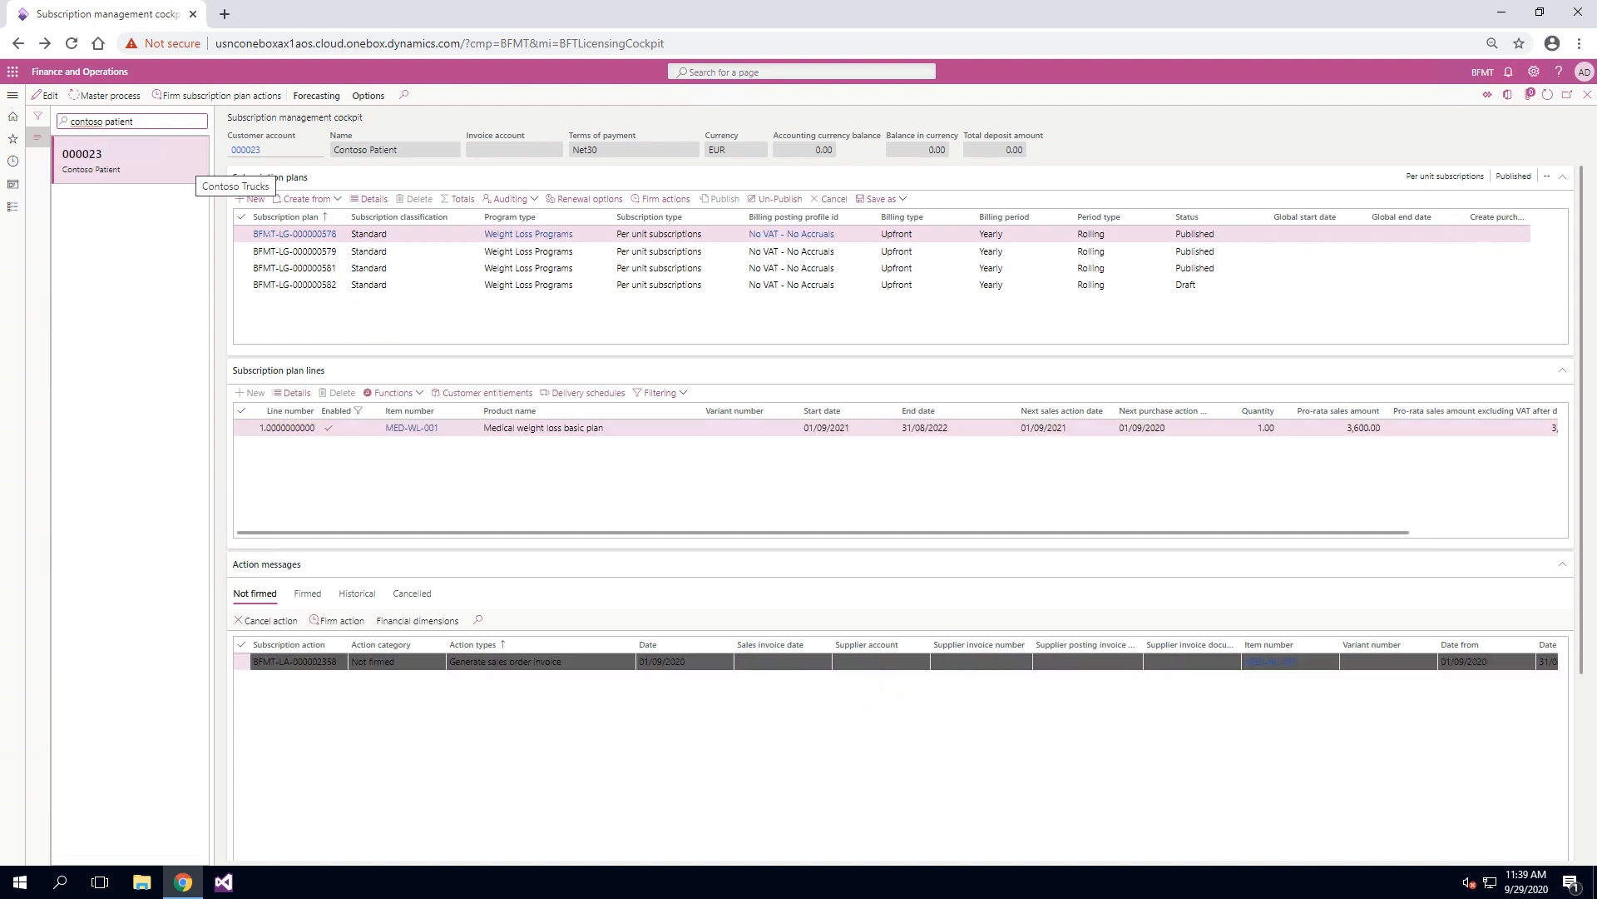
Step: Select the customer's draft Weight Loss Programs plan and view the delivery schedule of its Medical weight loss basic plan line
left_click(392, 283)
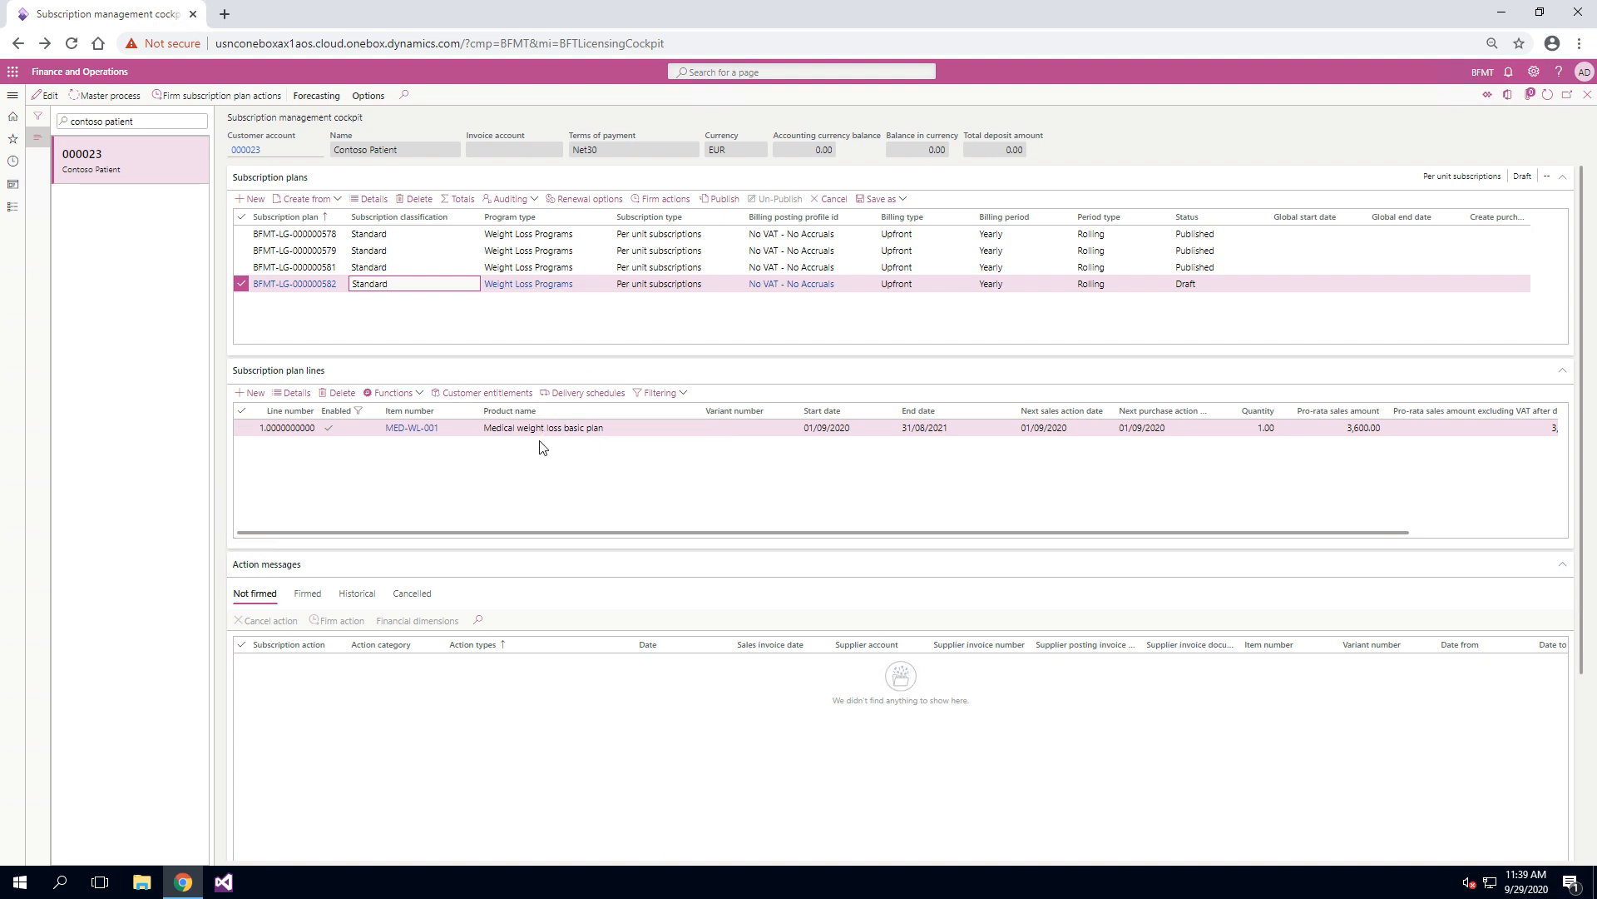
left_click(589, 396)
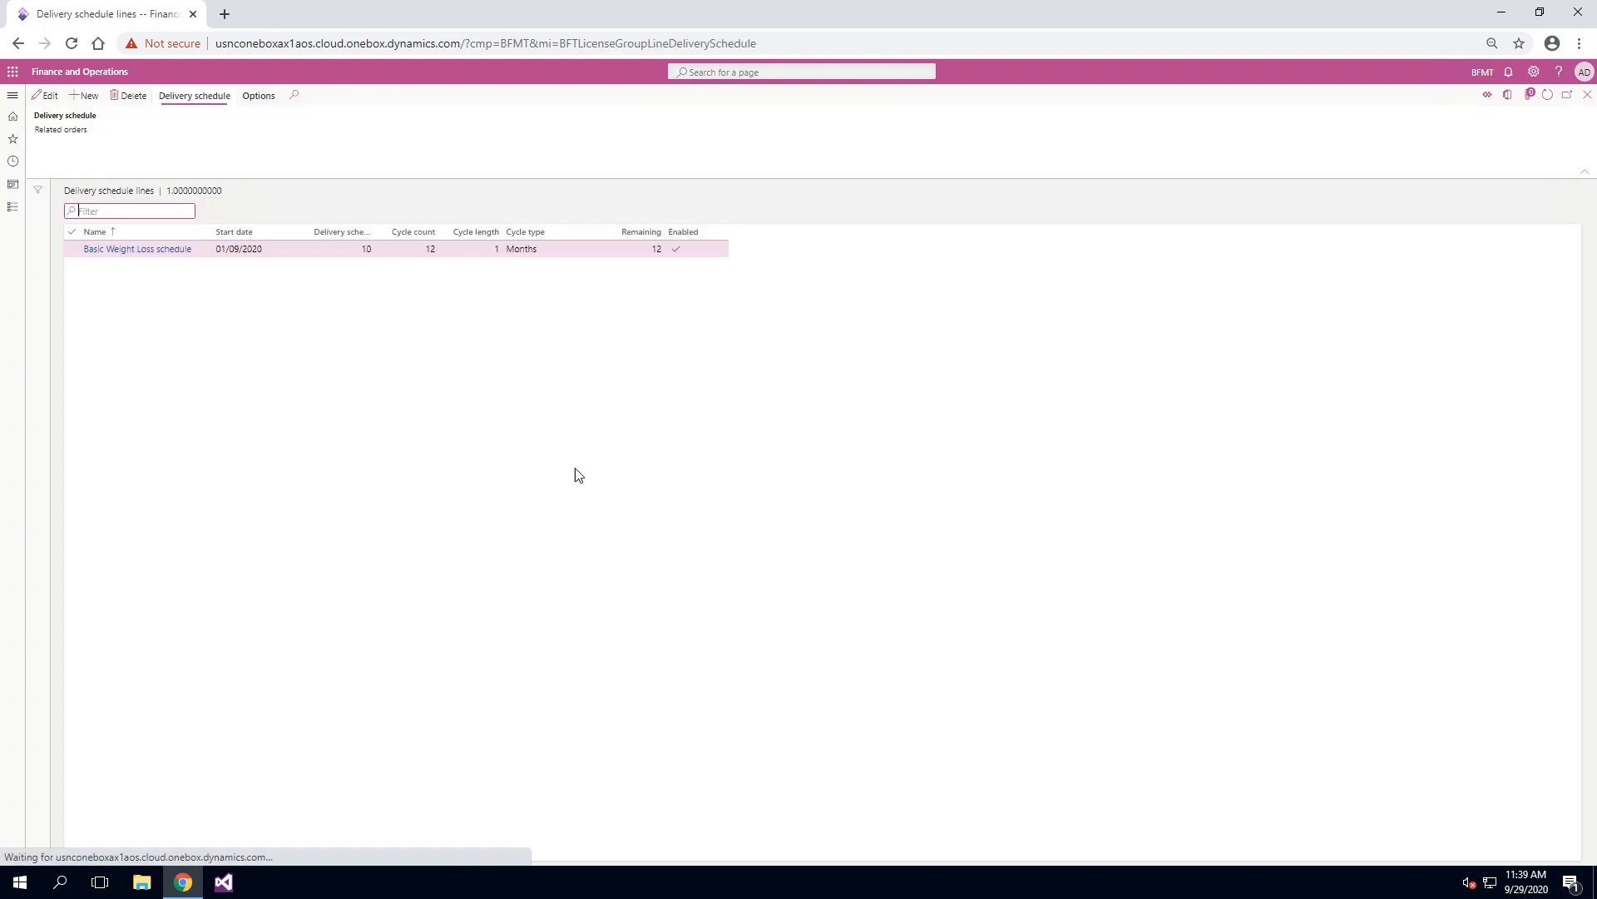
left_click(1588, 97)
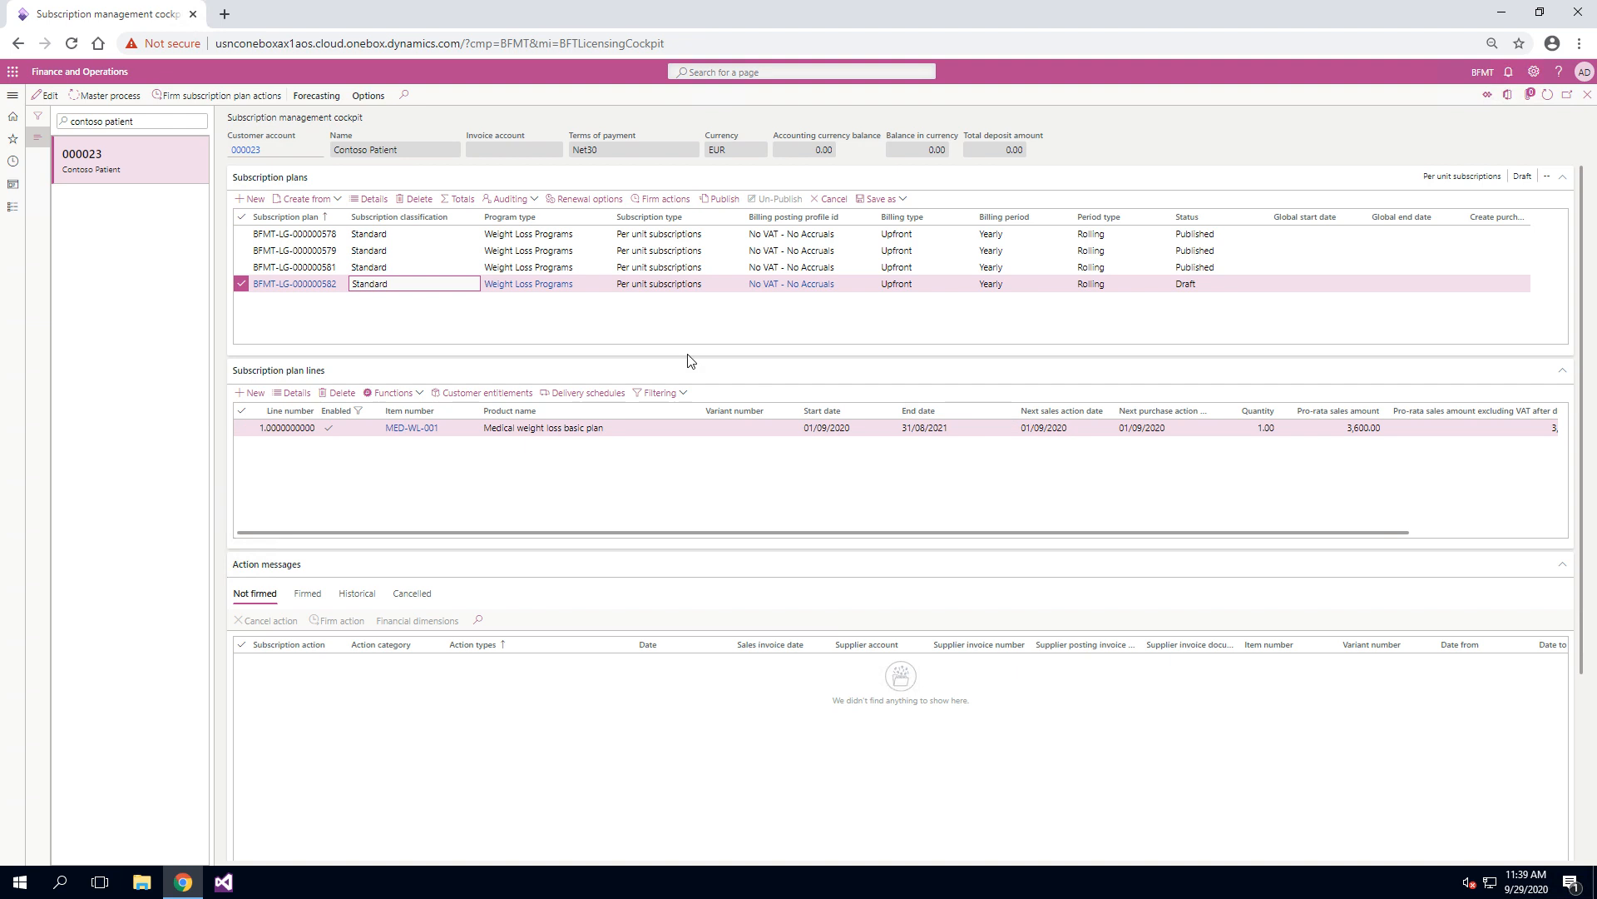
Step: Review the plan line's customer entitlements: basic visit, basic vaccine and basic supplement
left_click(487, 393)
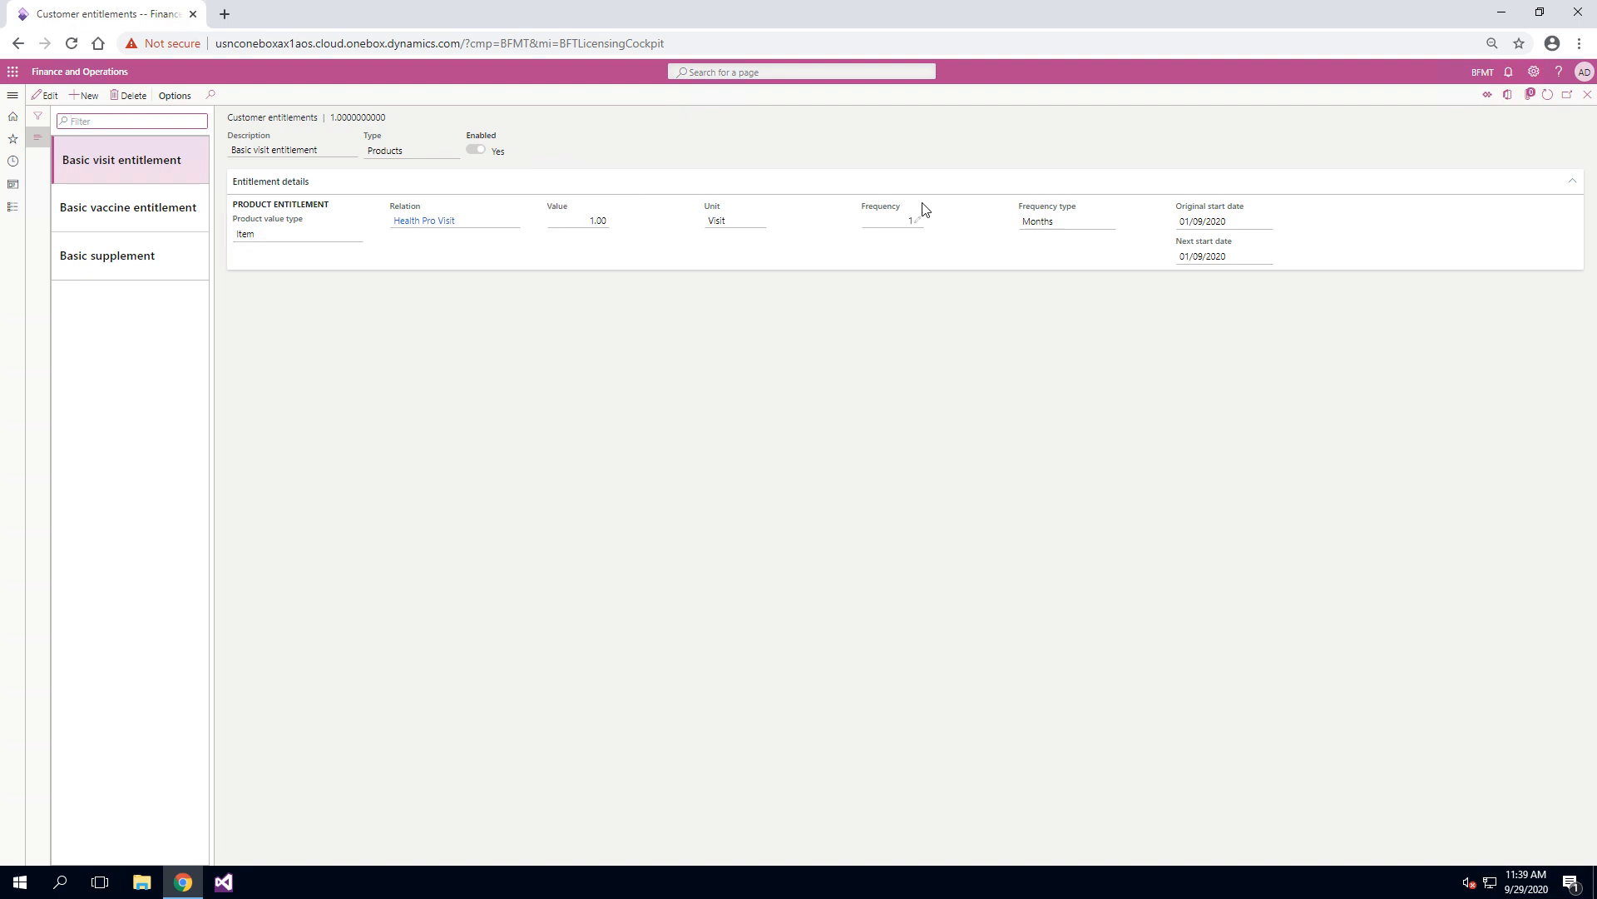
left_click(140, 218)
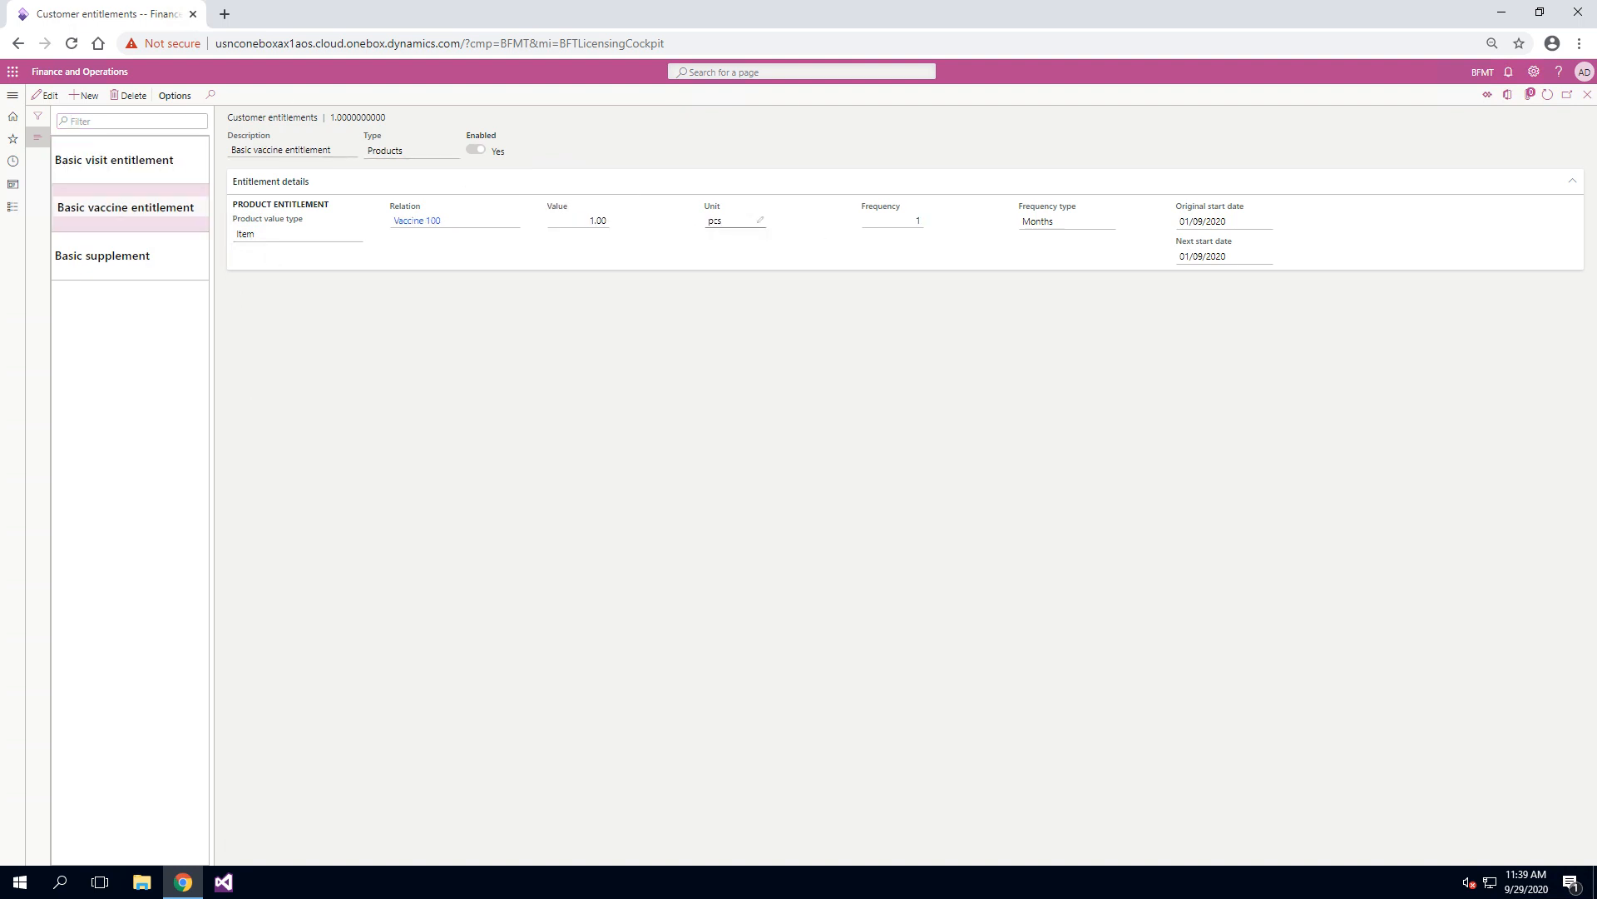
left_click(131, 252)
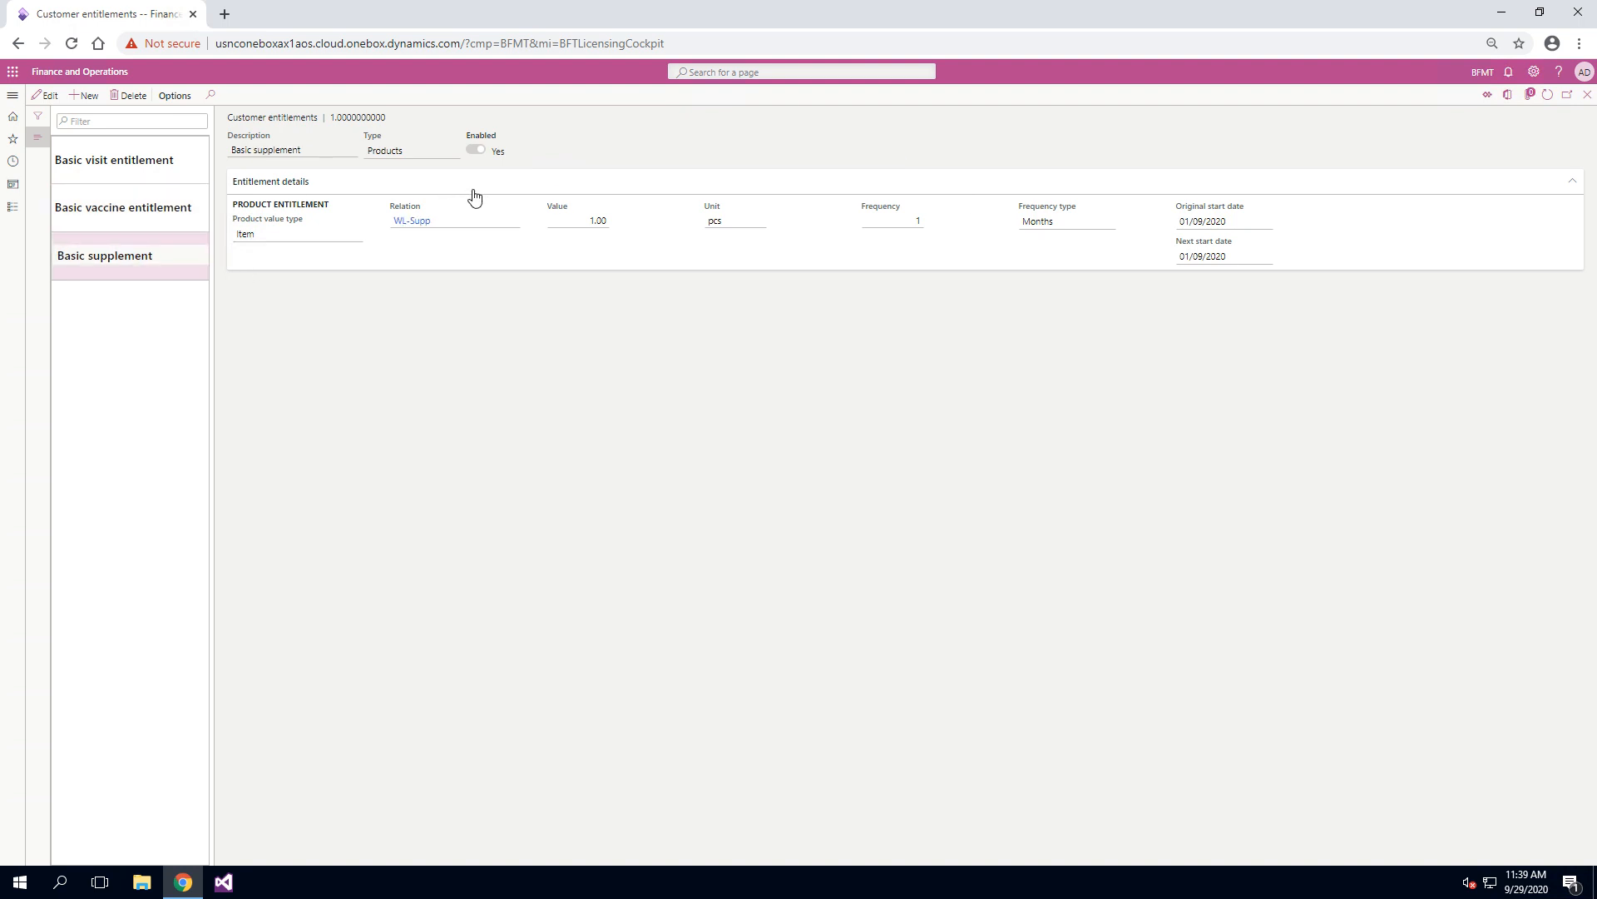
Step: Try the value types Item group, Product Category with Bluefort Retail Product Hierarchy, and All on a new customer entitlement and delete that entitlement
left_click(88, 96)
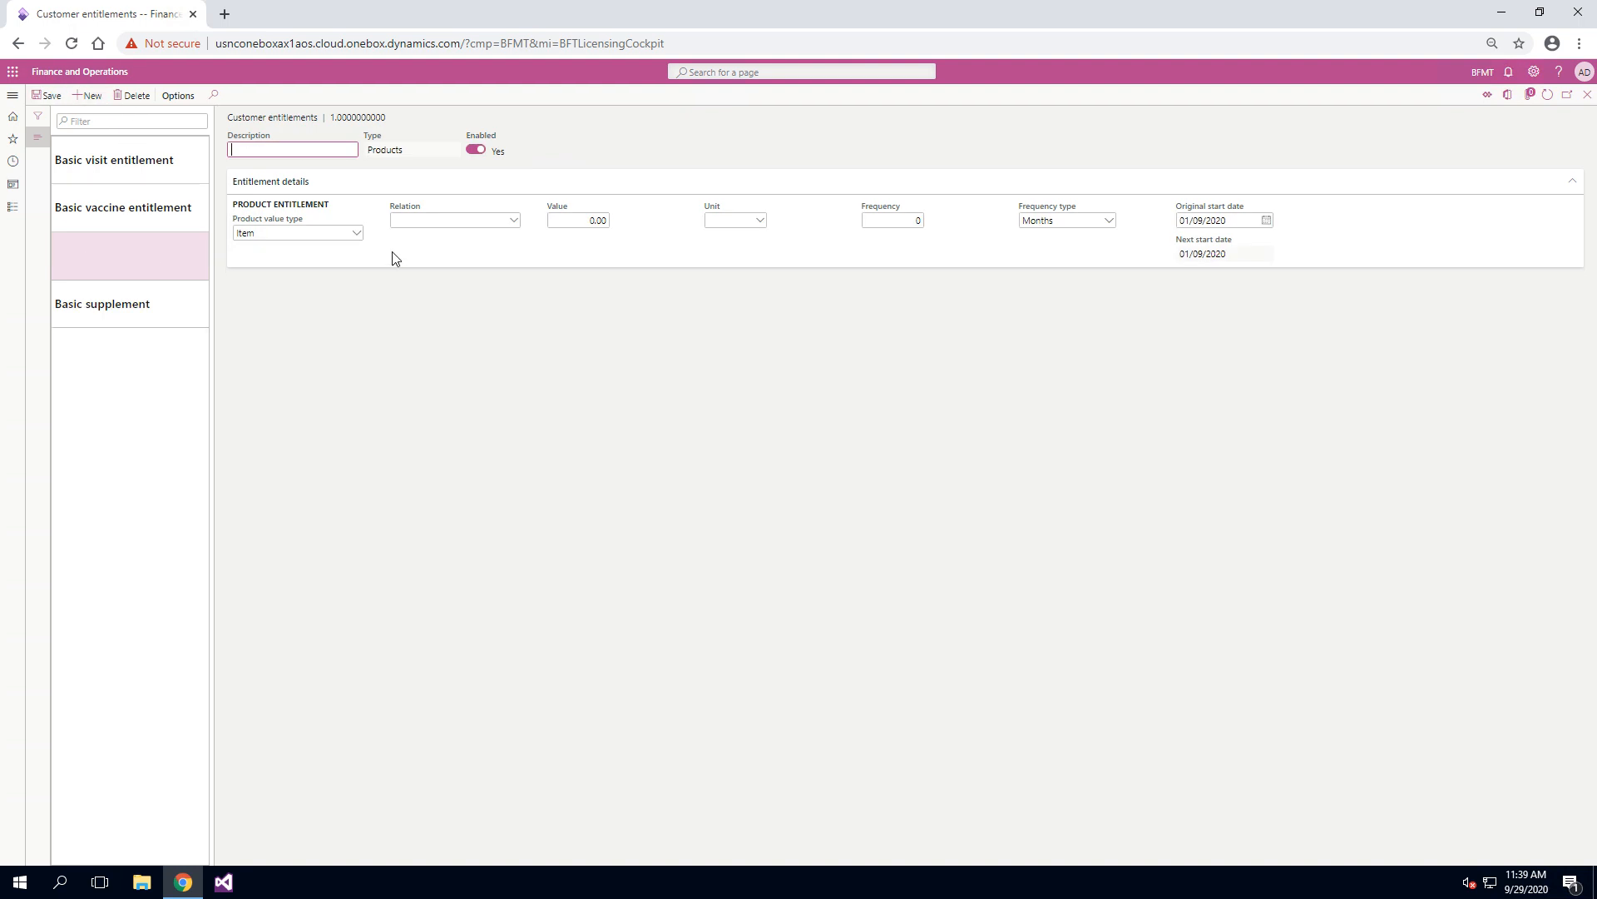
left_click(356, 236)
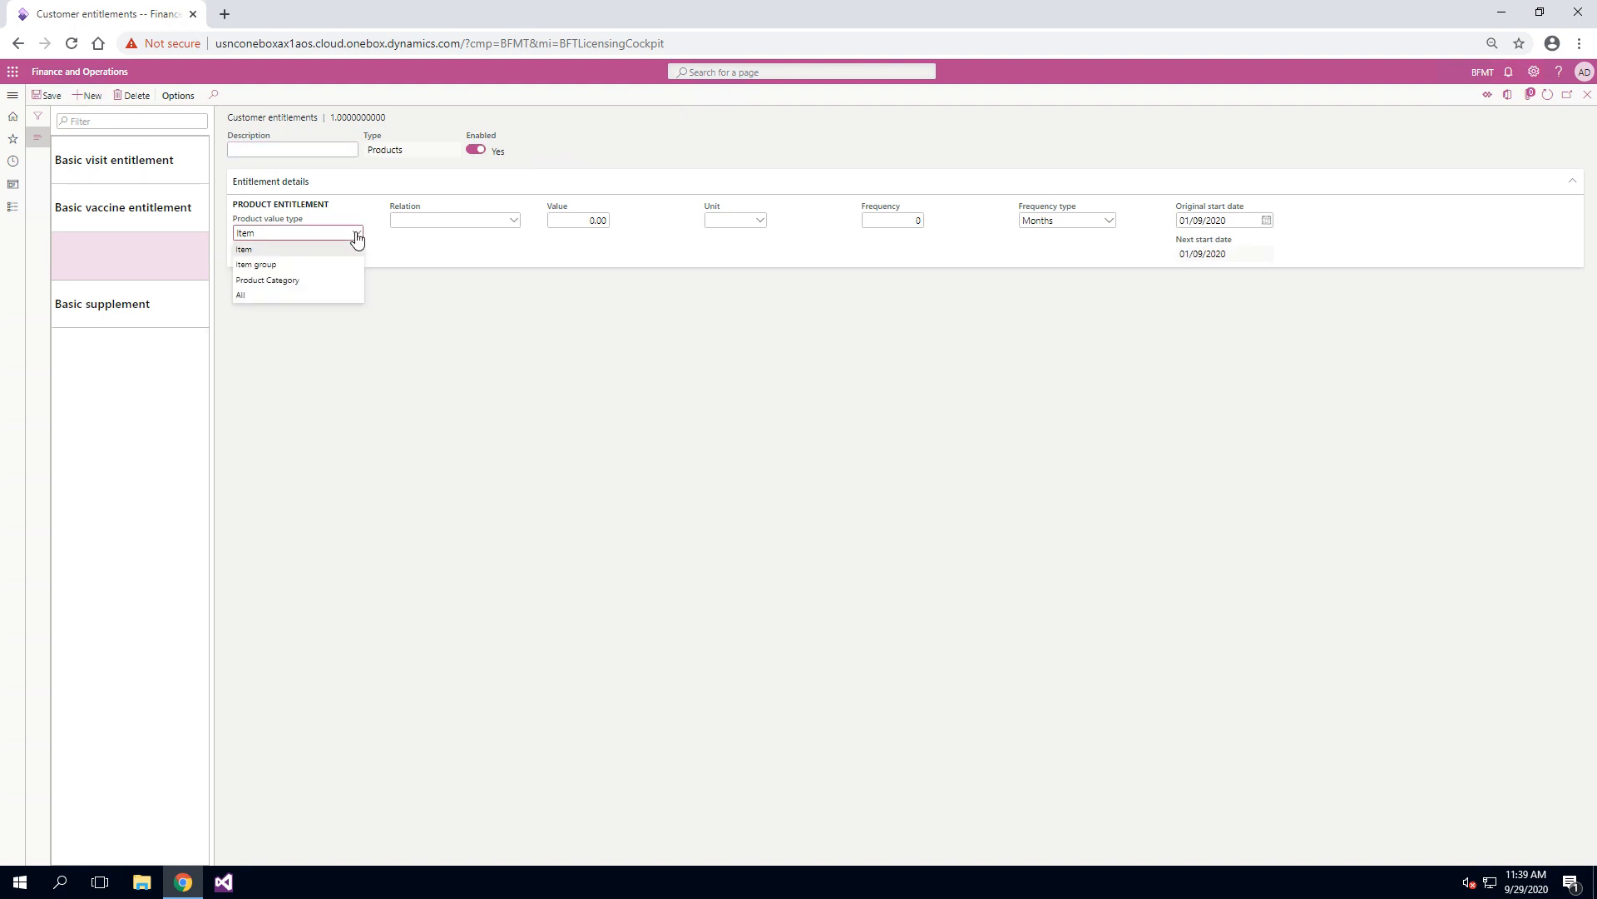
left_click(323, 264)
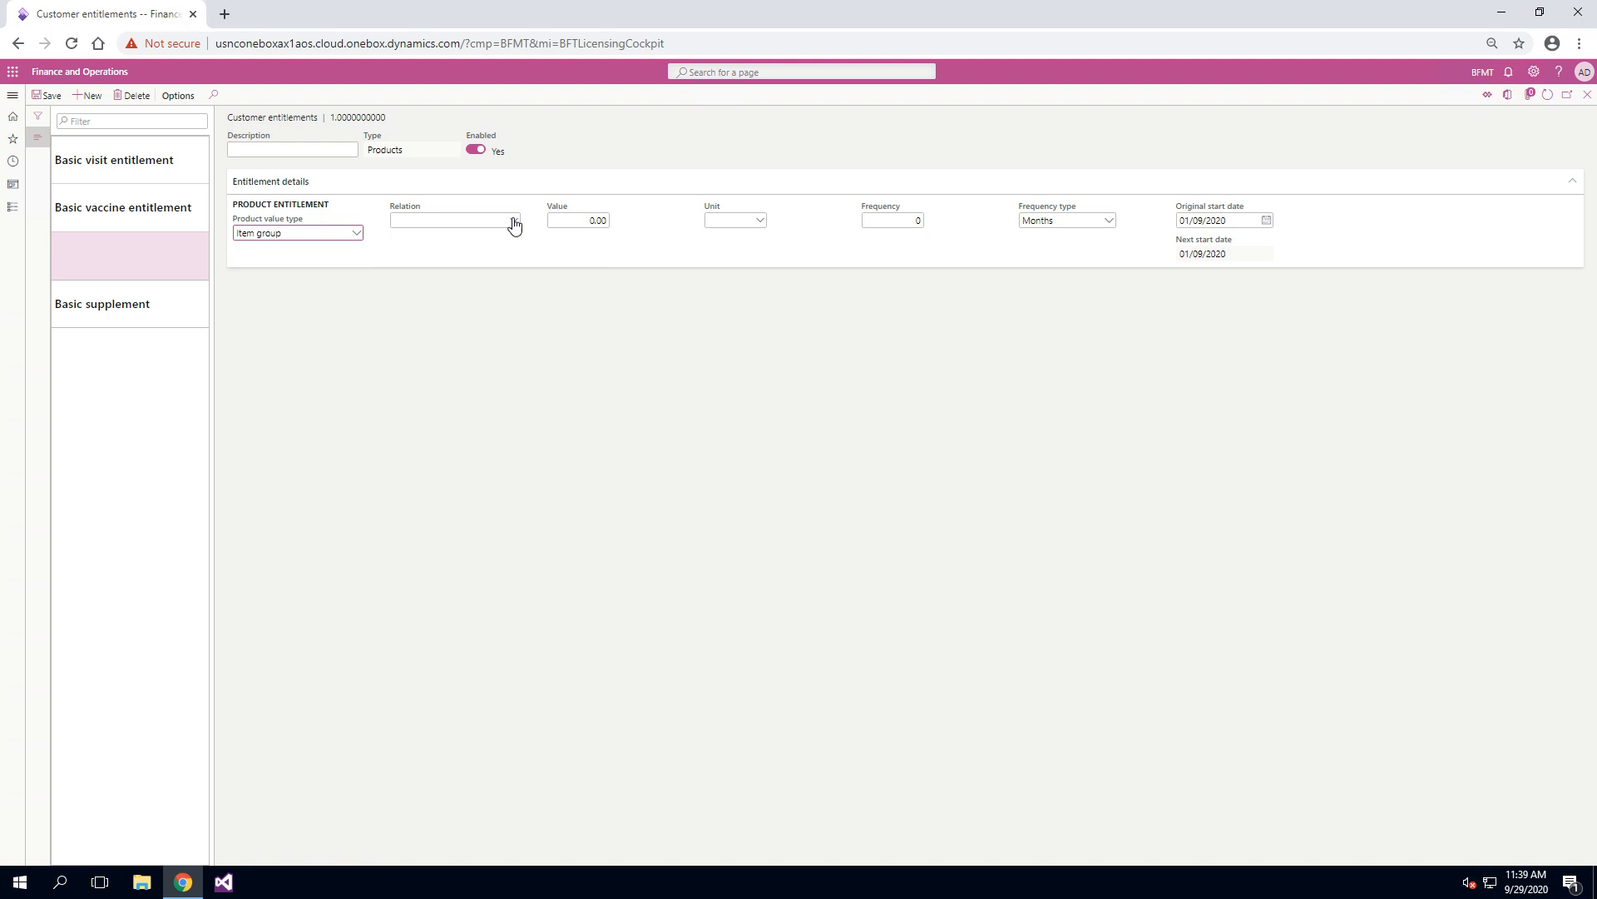
left_click(514, 221)
left_click(513, 221)
left_click(357, 233)
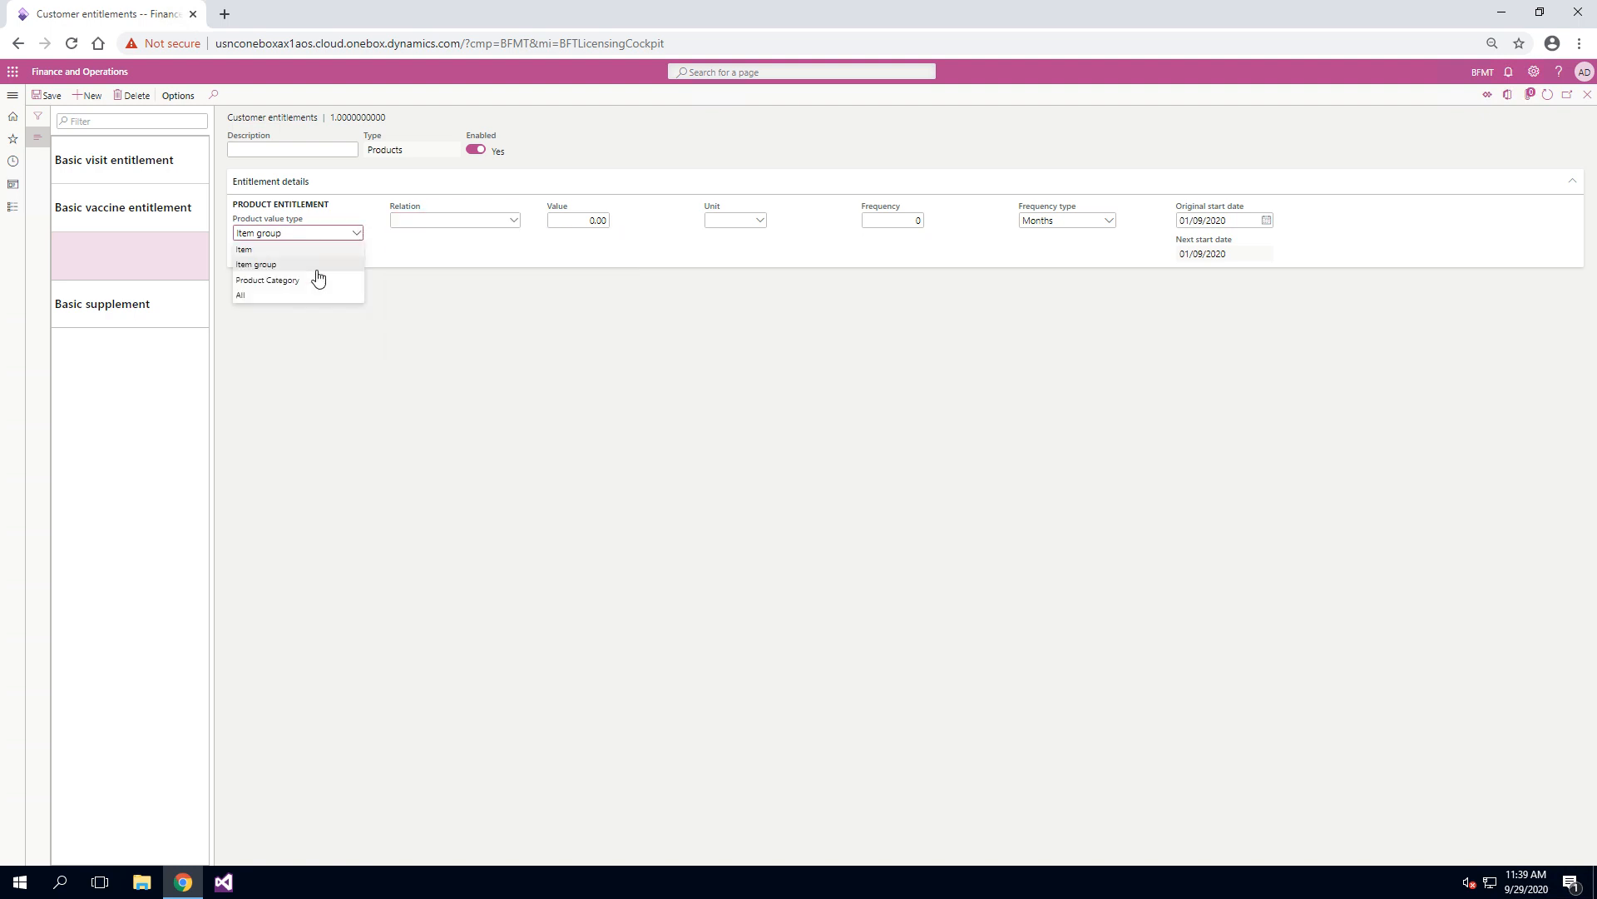
left_click(318, 276)
left_click(514, 220)
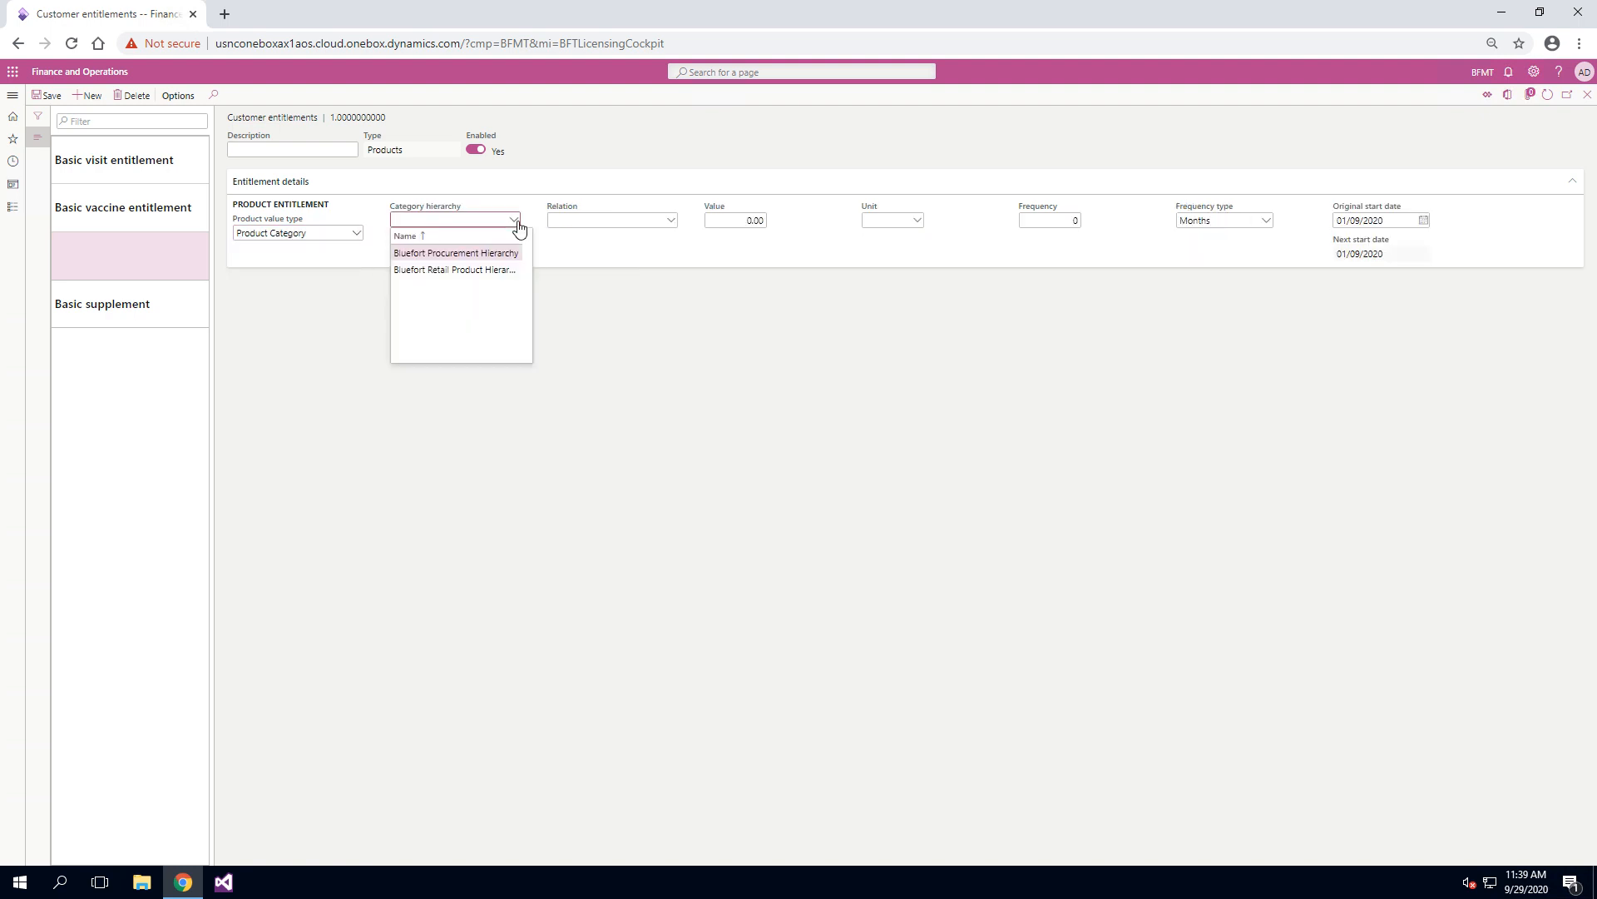
left_click(490, 269)
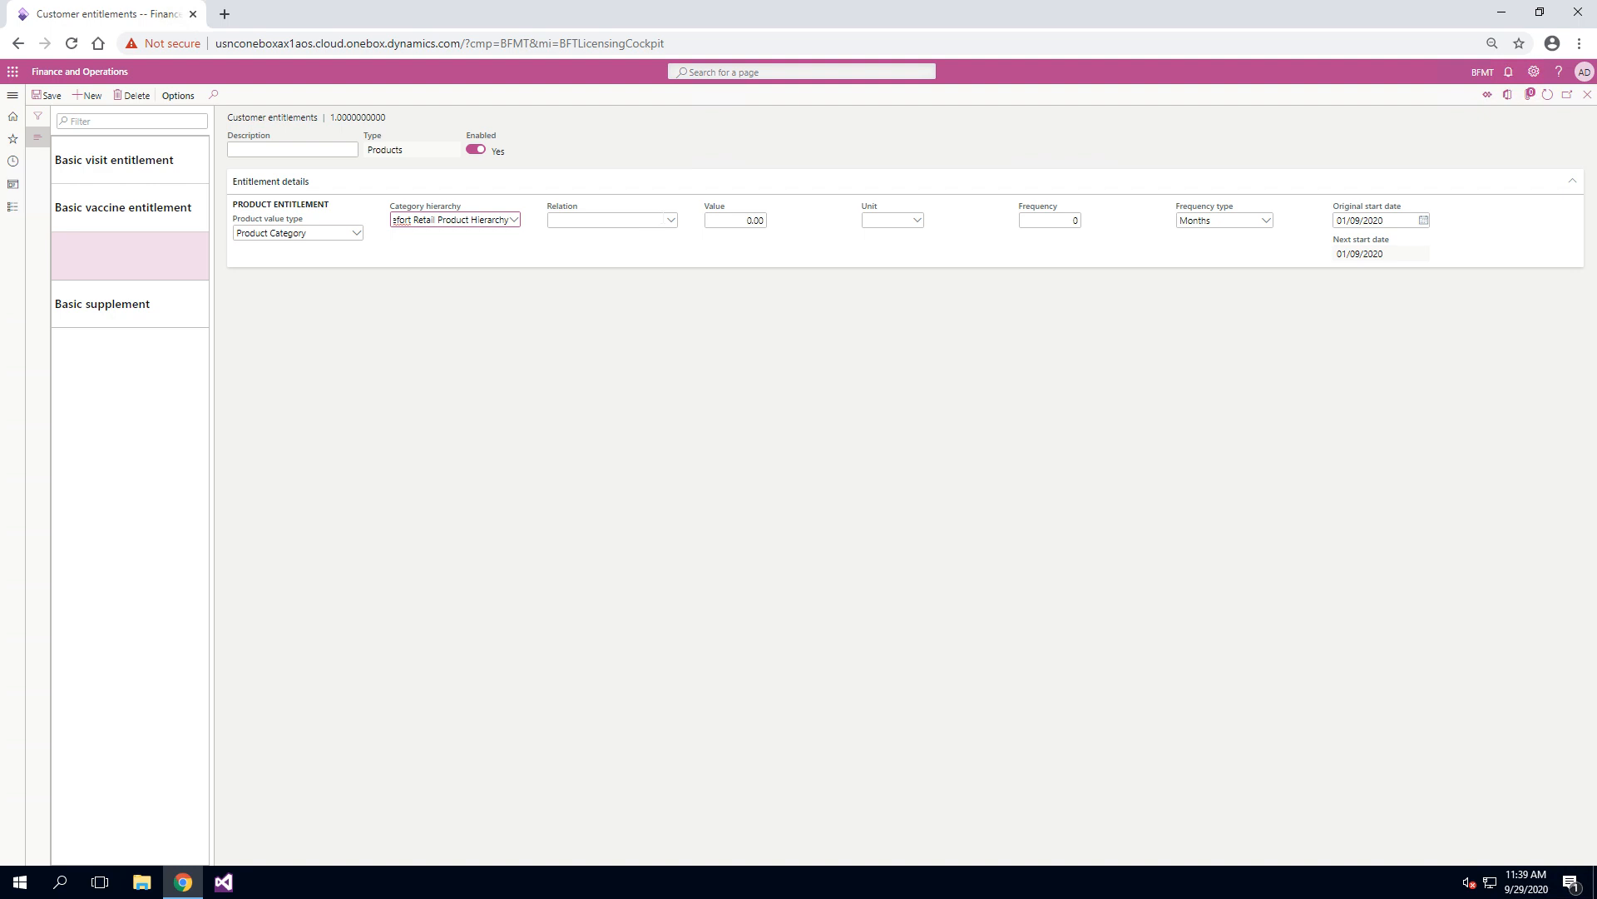
left_click(671, 220)
left_click(672, 221)
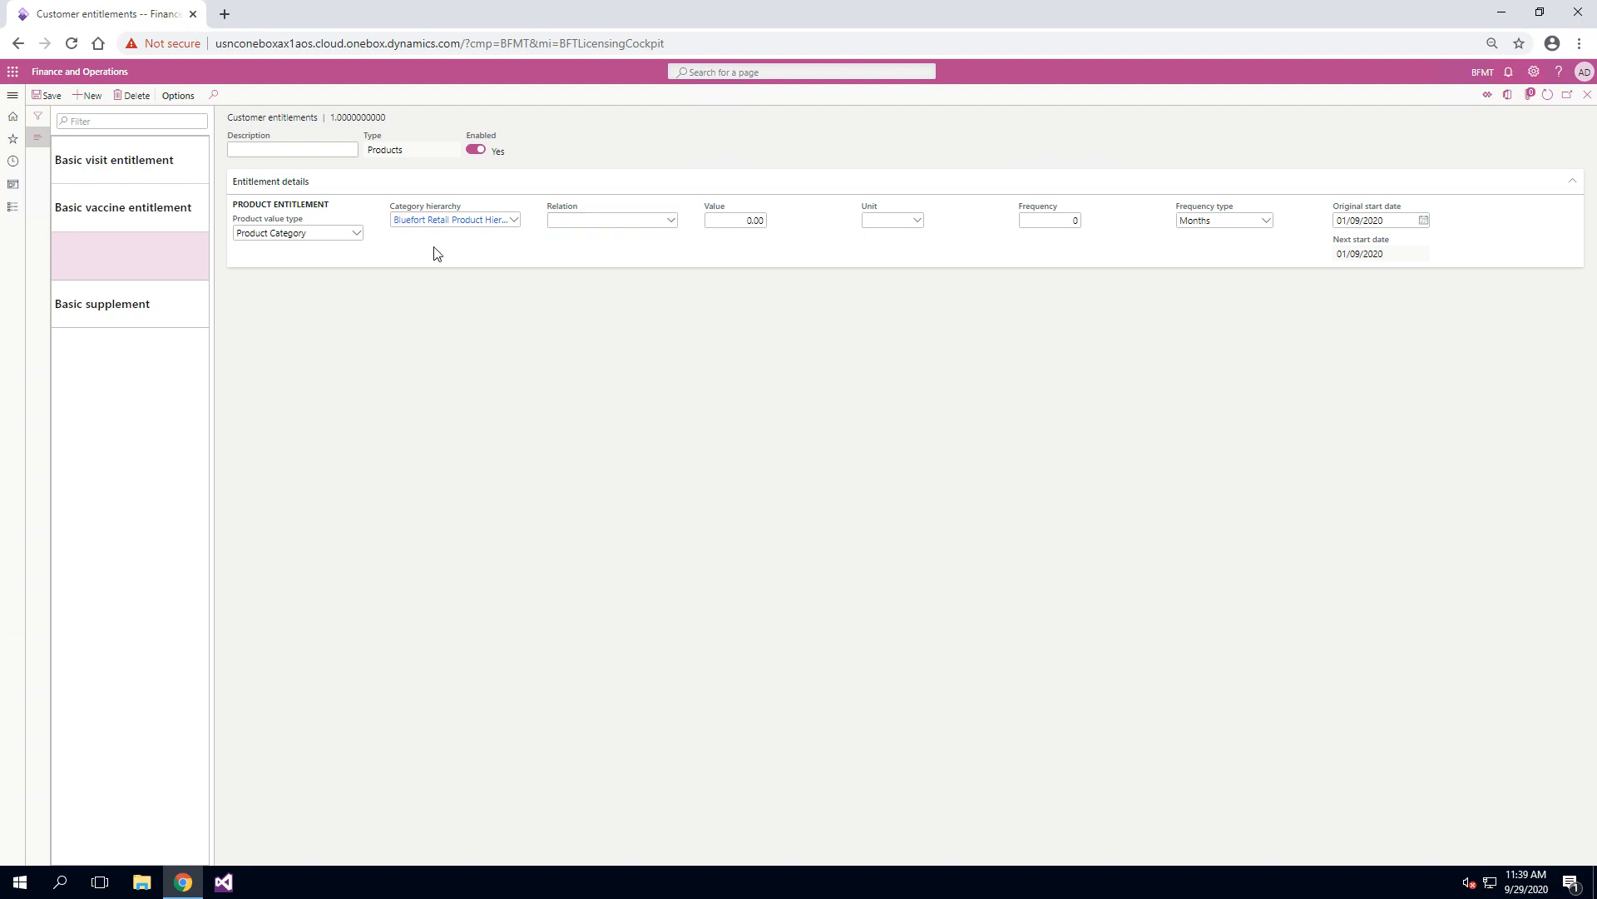
left_click(356, 234)
left_click(329, 296)
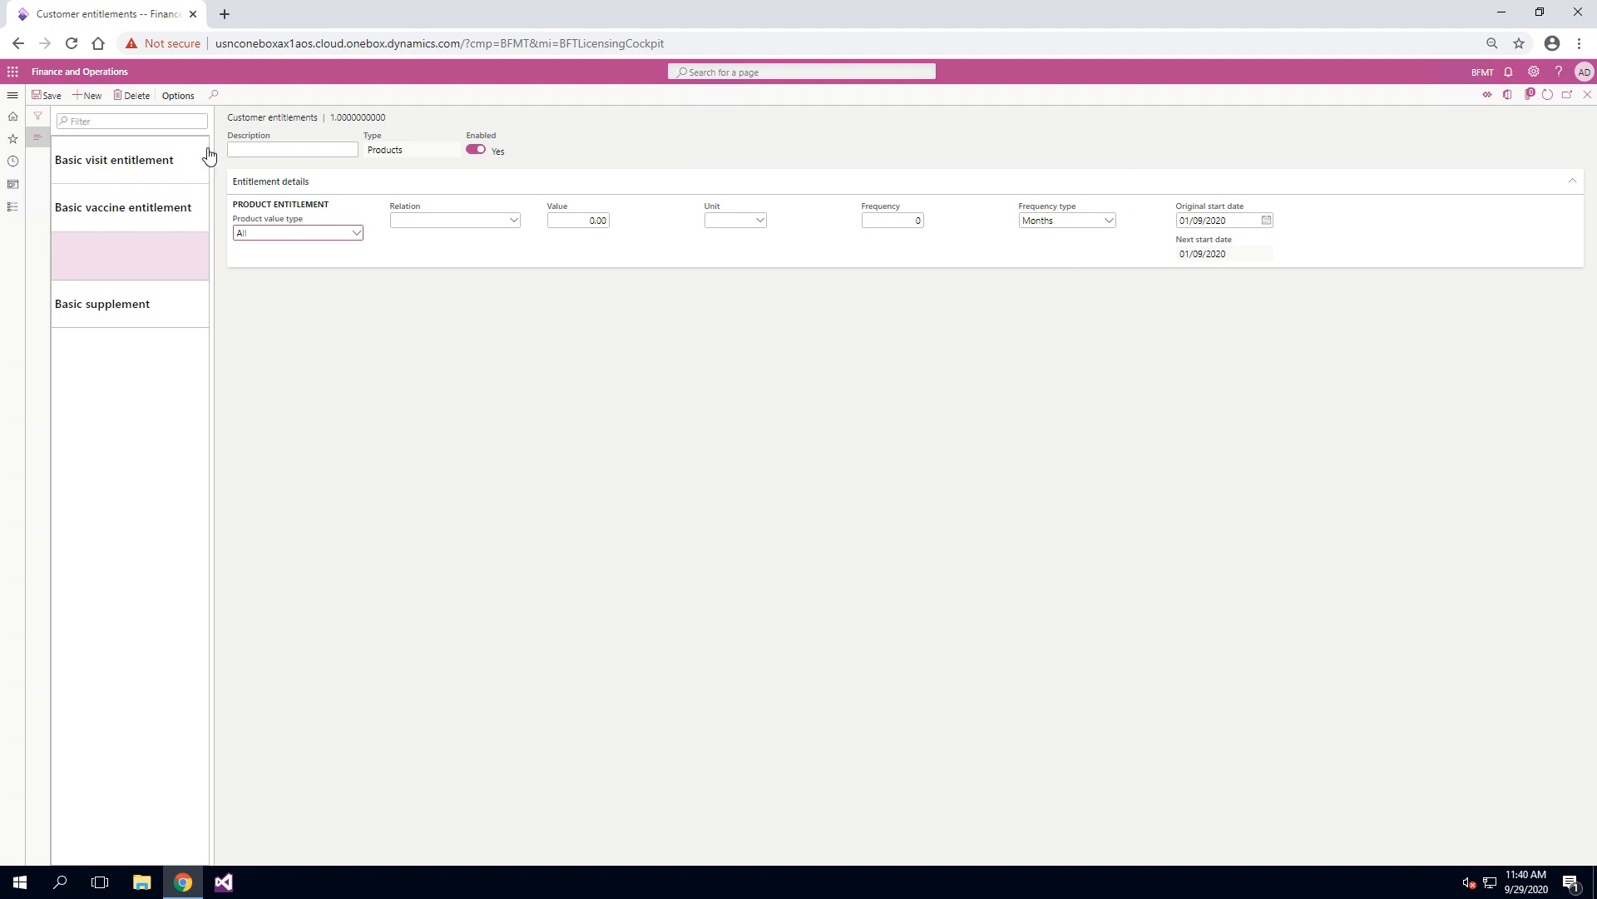
left_click(137, 96)
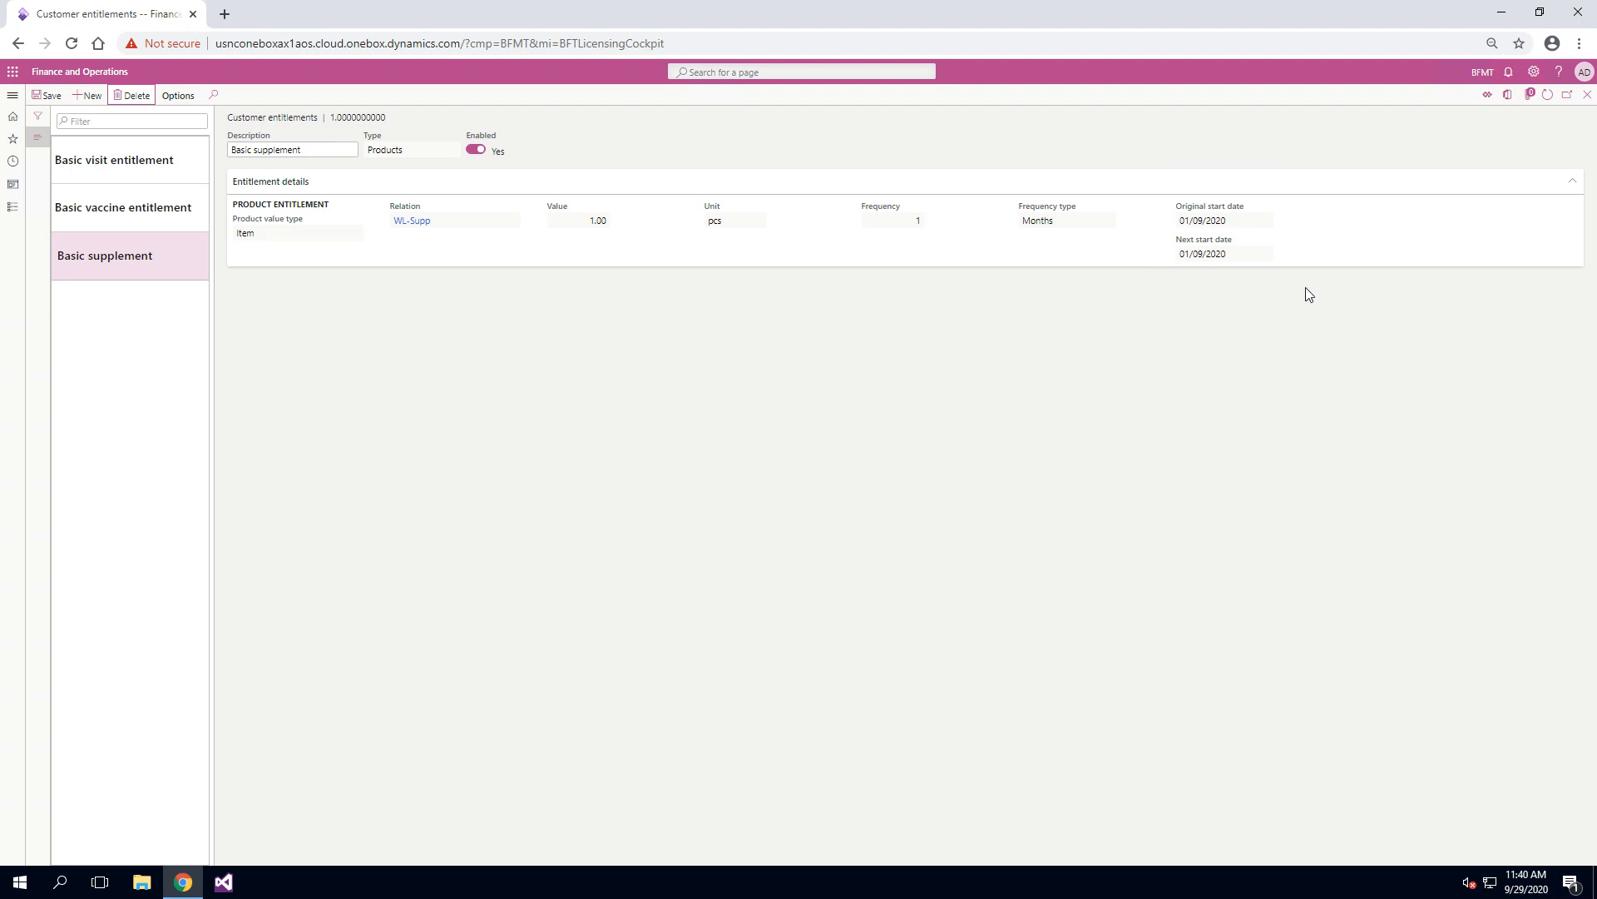
Step: Return to the cockpit from the customer entitlements and publish the draft Weight Loss Programs subscription plan
left_click(1588, 96)
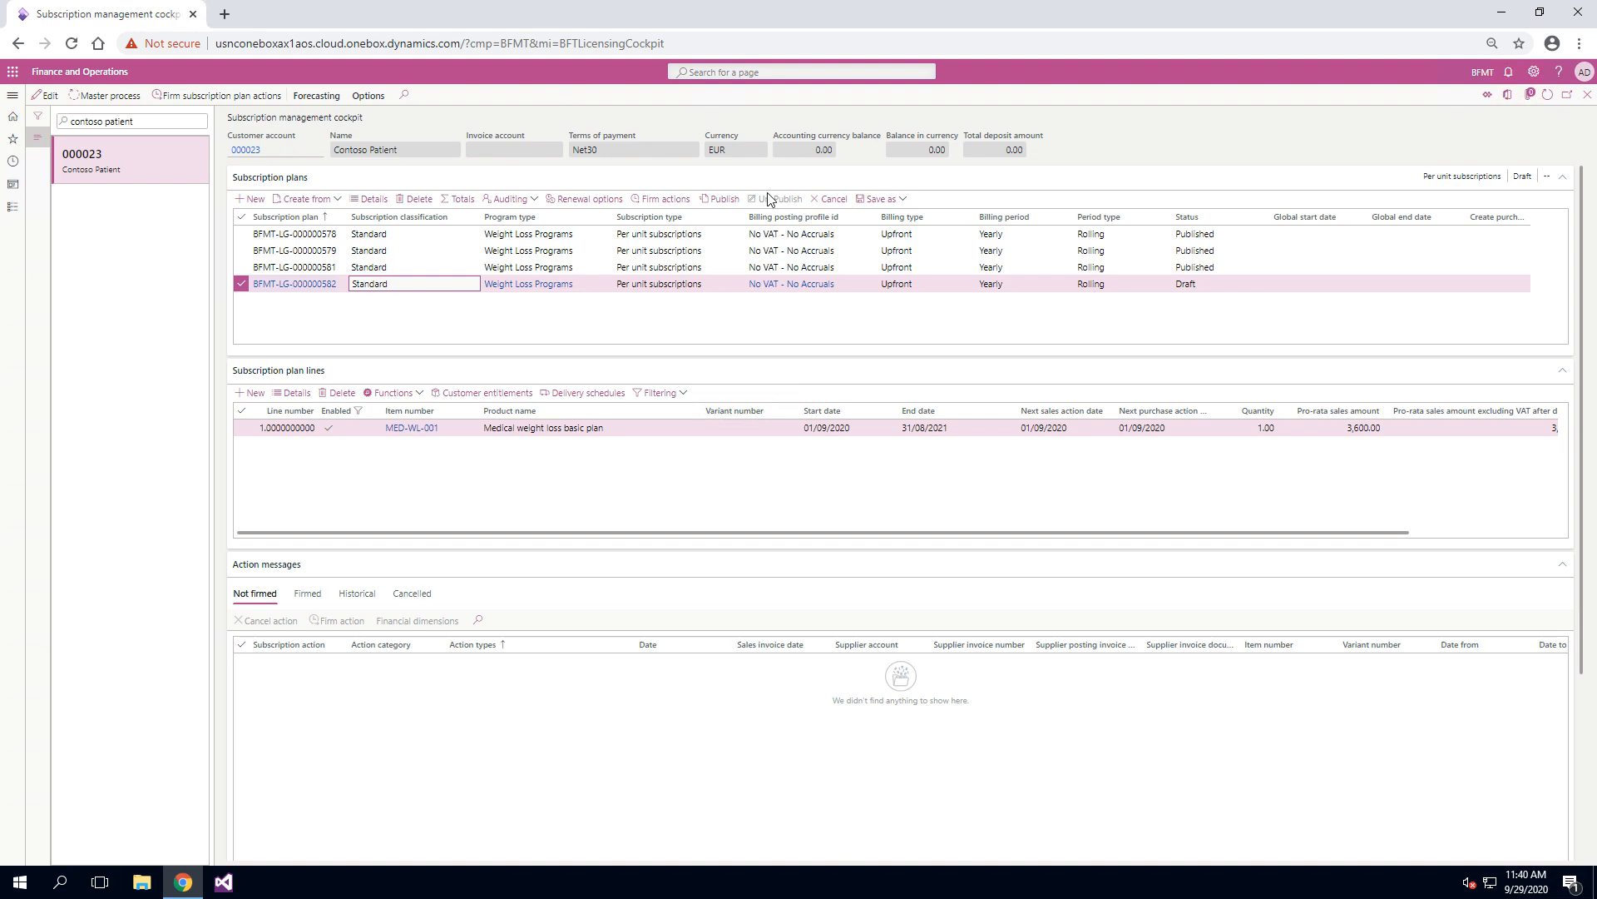
left_click(722, 199)
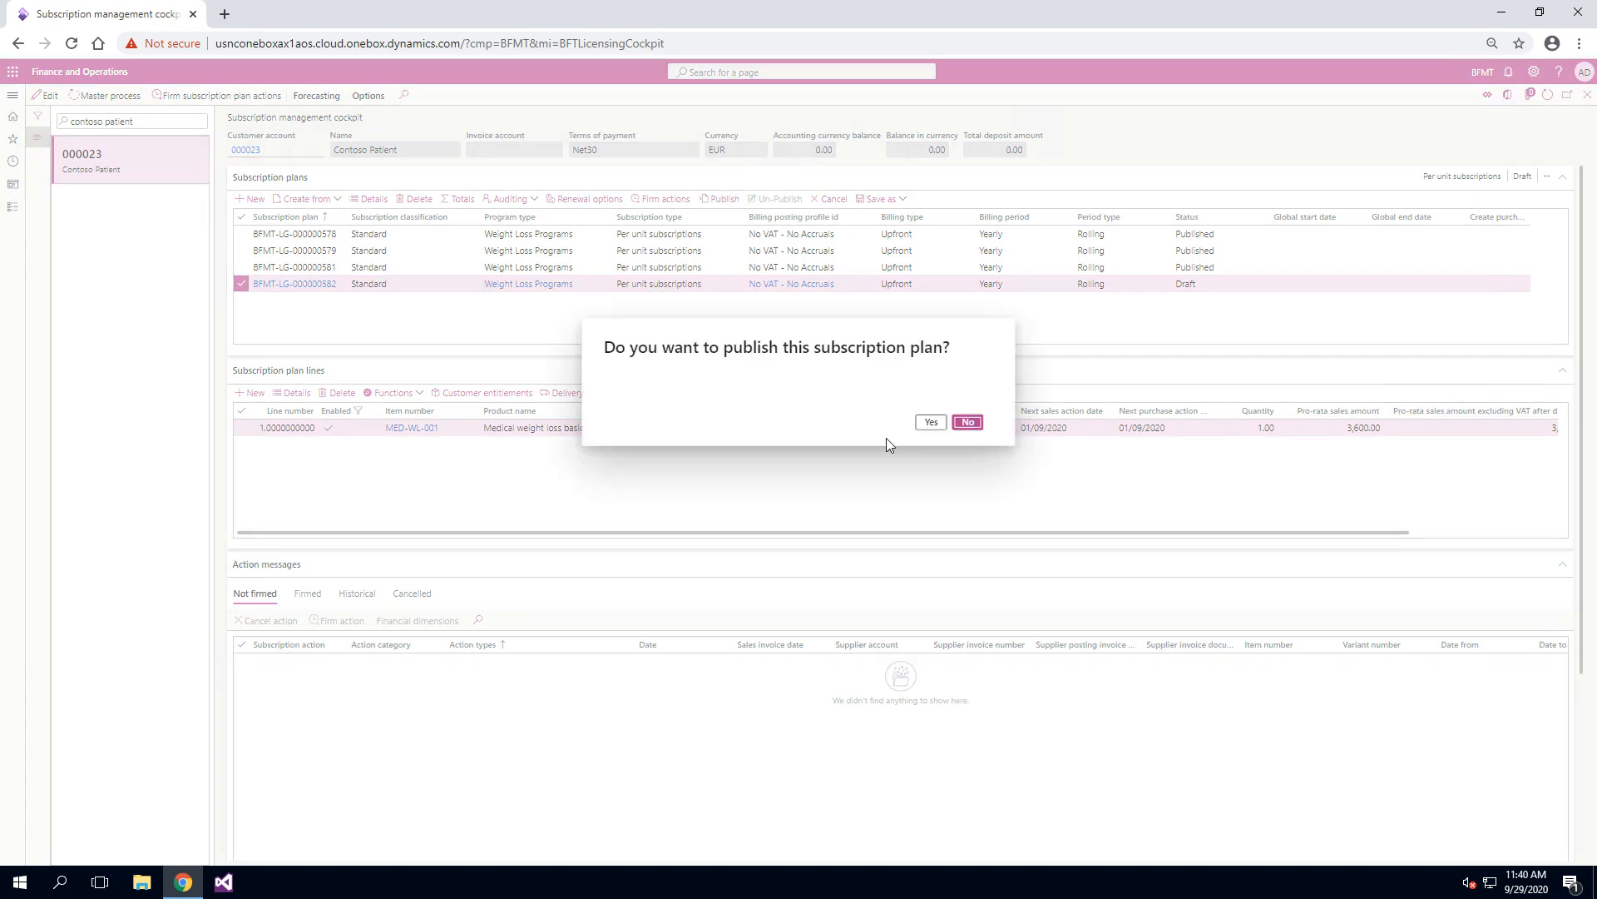
left_click(931, 422)
Step: Run the master process for the newly published subscription plan
left_click(106, 96)
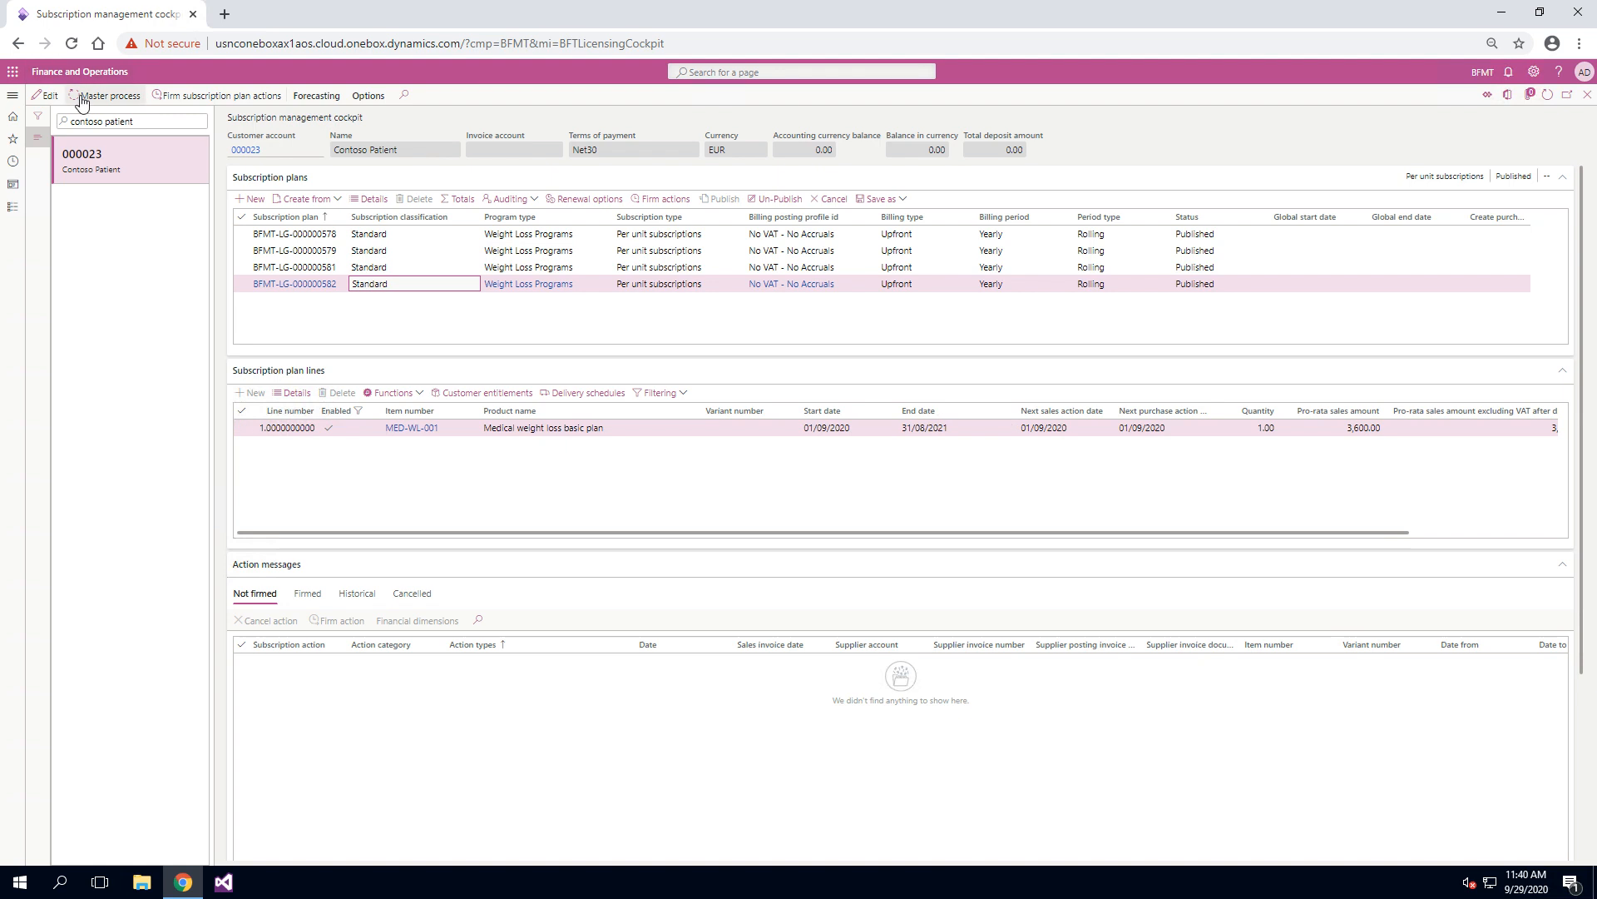
left_click(104, 110)
left_click(1527, 842)
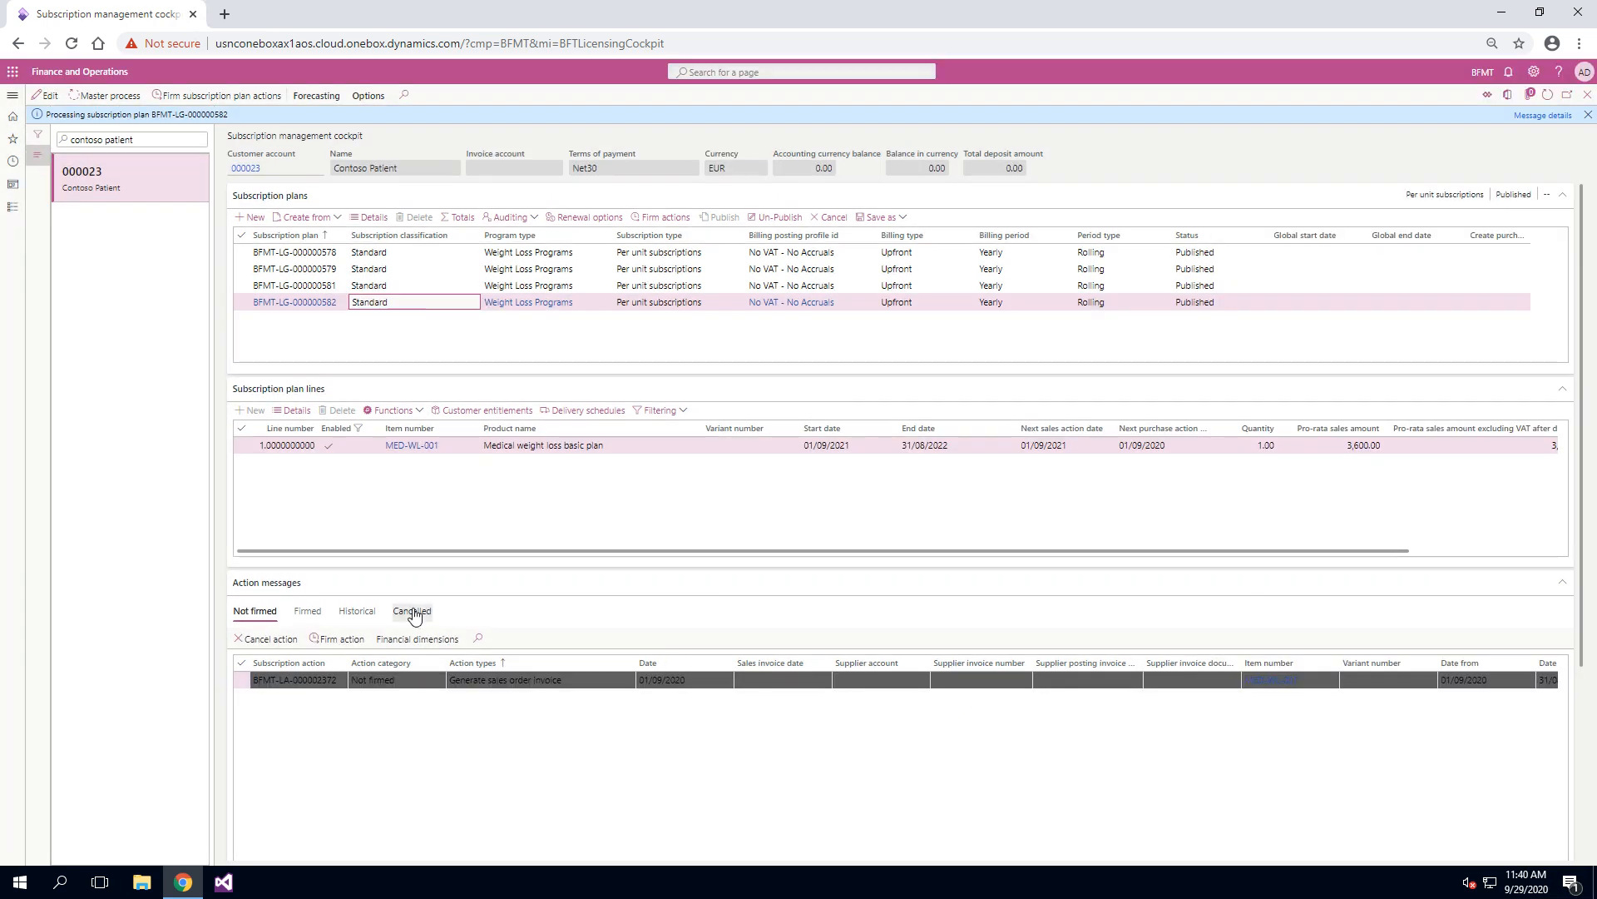
Step: Examine the plan's not-firmed sales order invoice action and the dates, quantity and amounts of its firmed product entitlement action
left_click(580, 679)
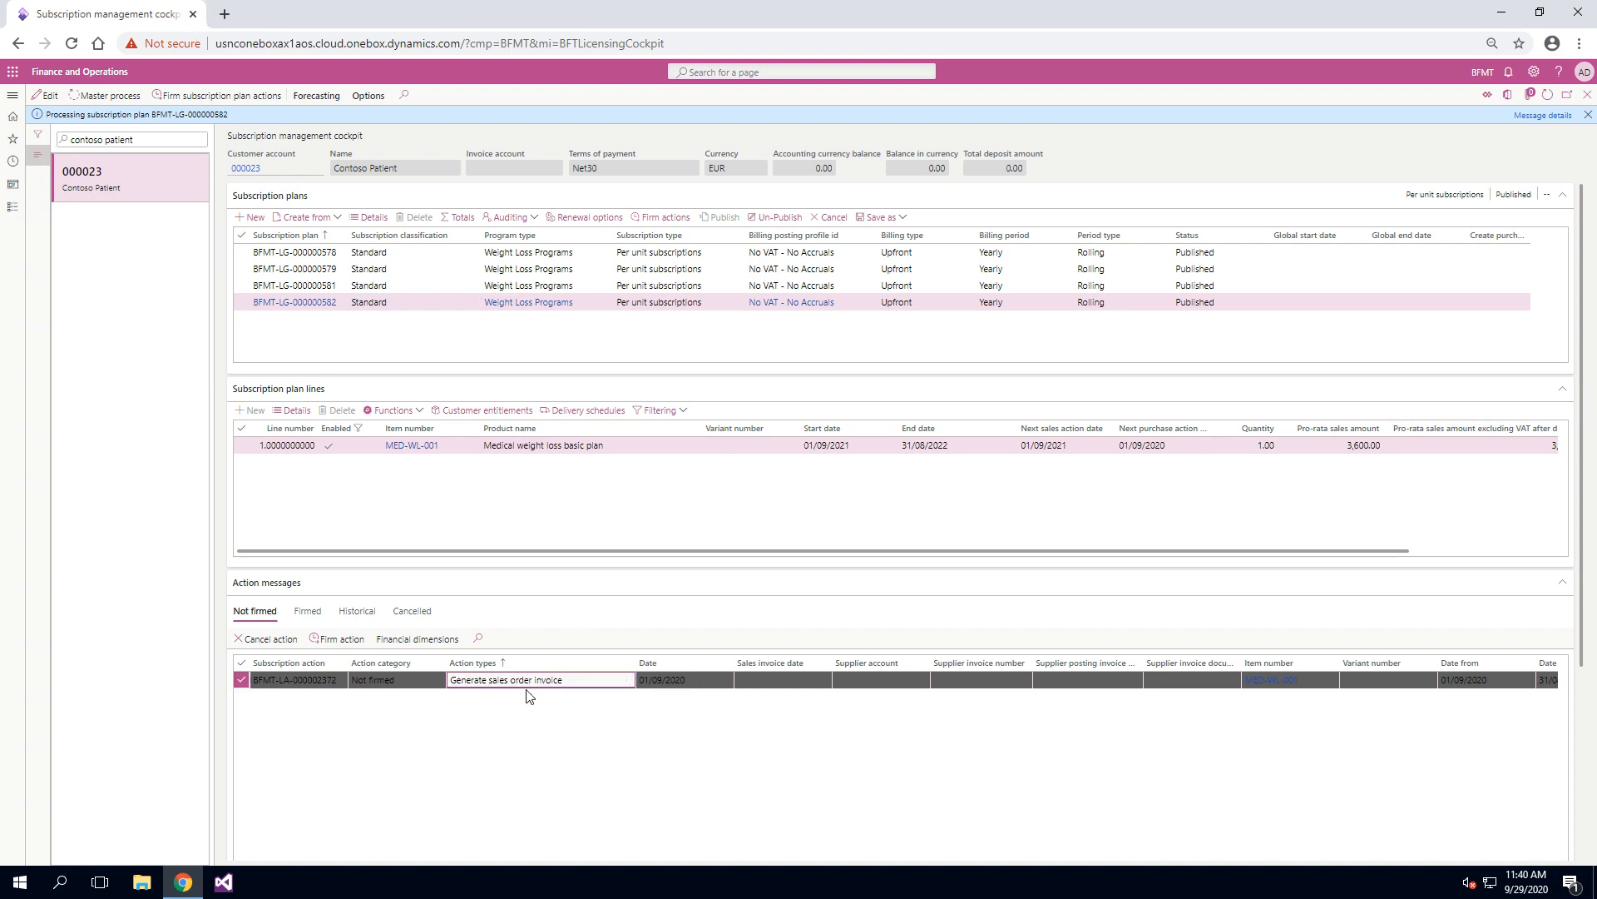
left_click(308, 611)
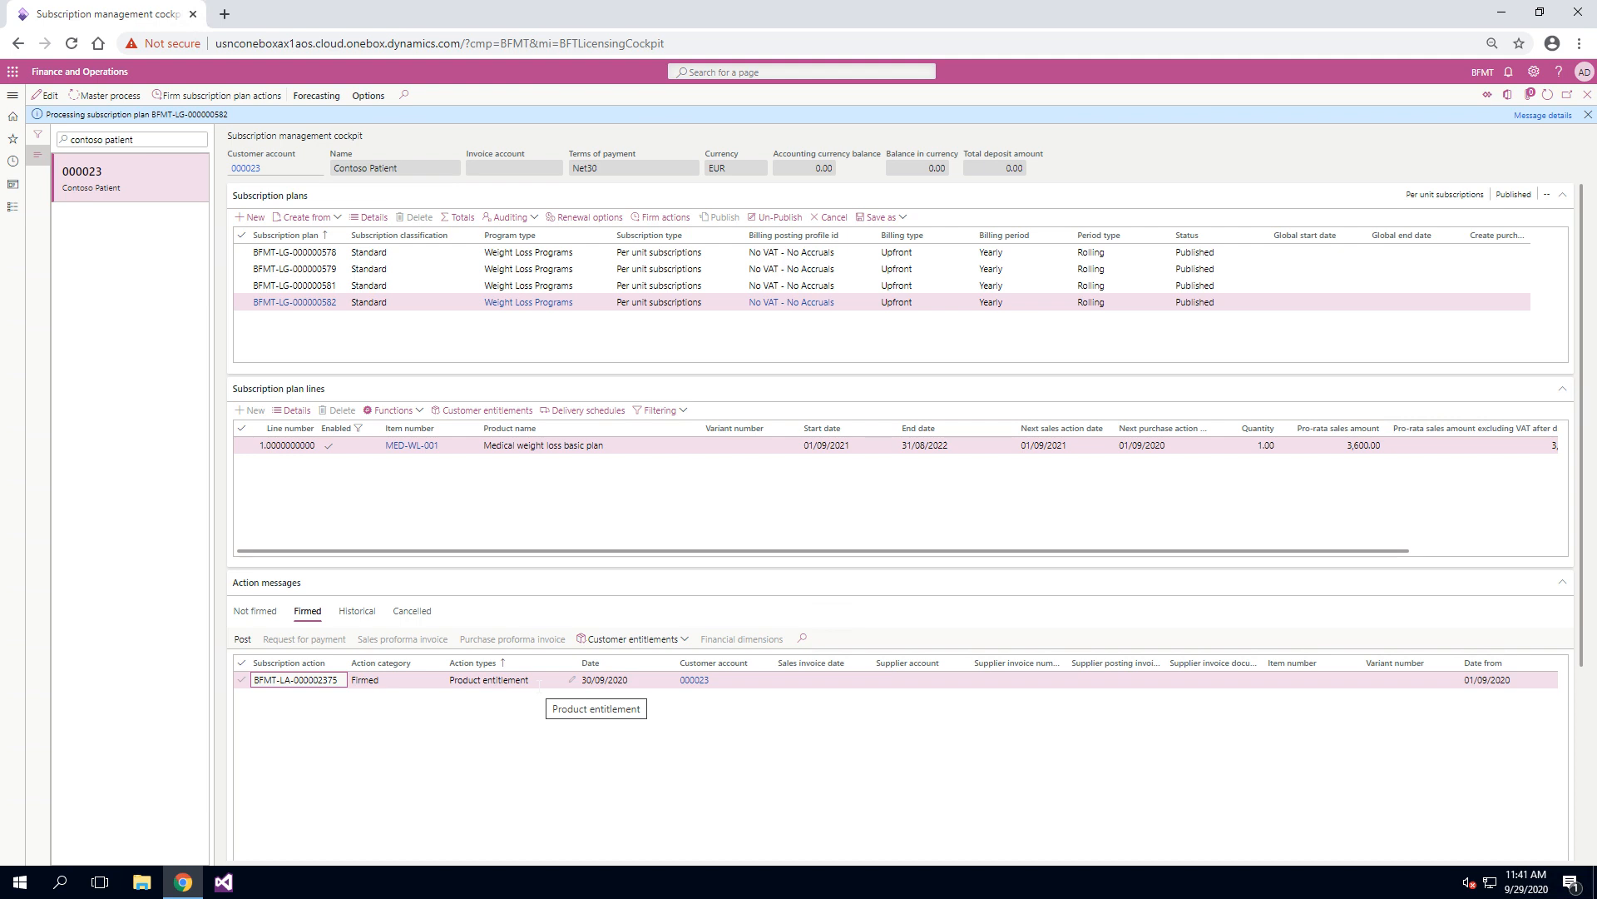
left_click(535, 681)
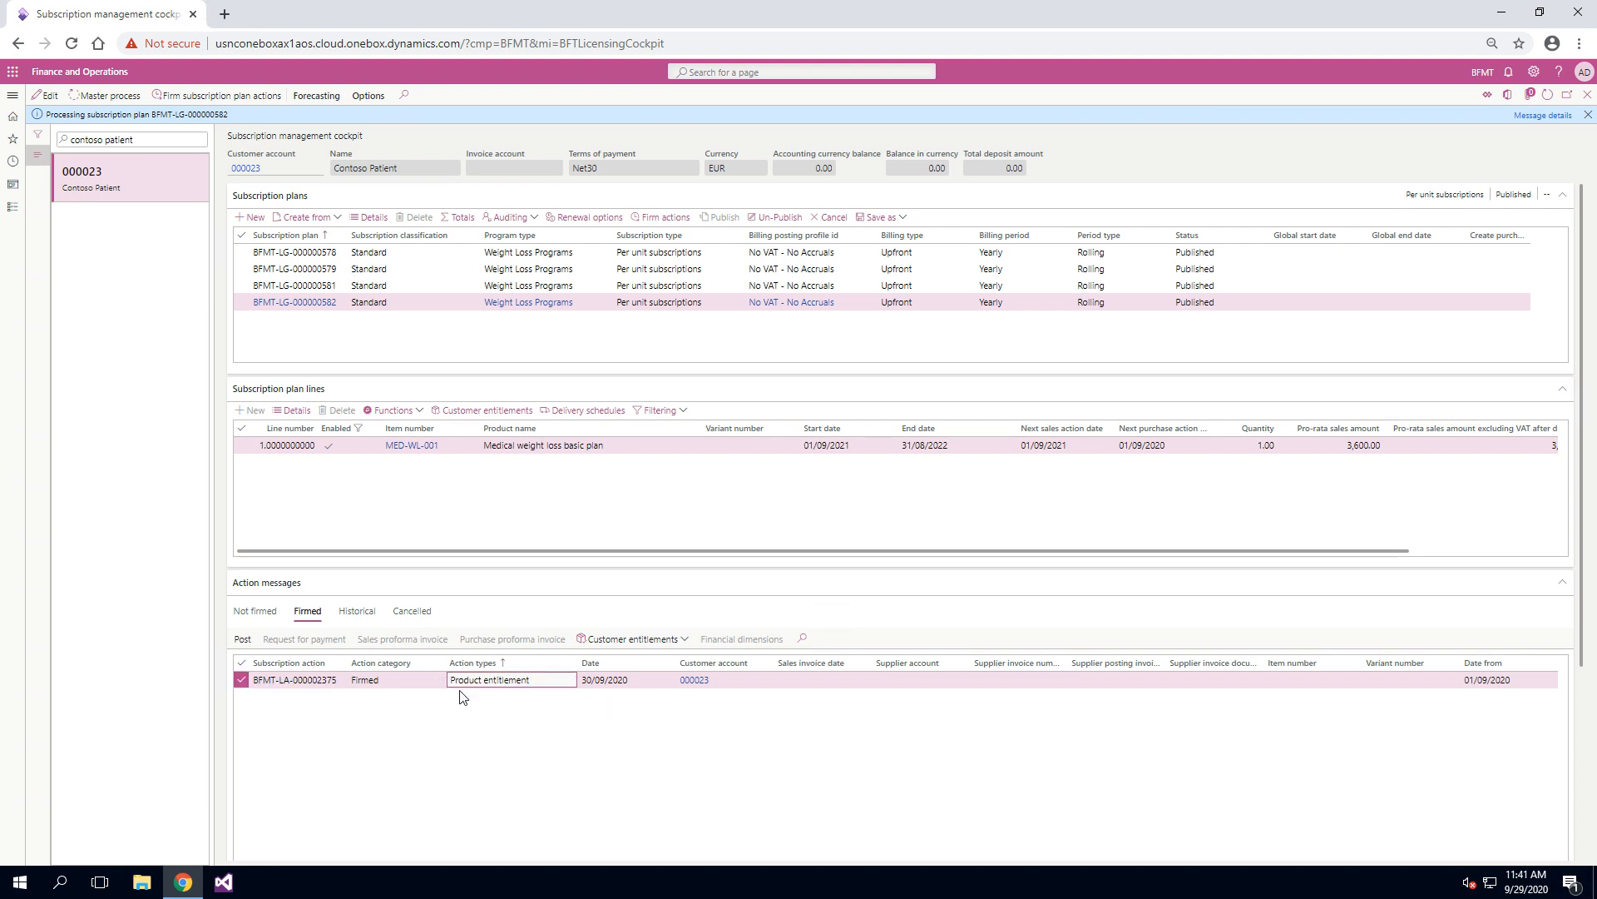
scroll(506, 770, "right", 1)
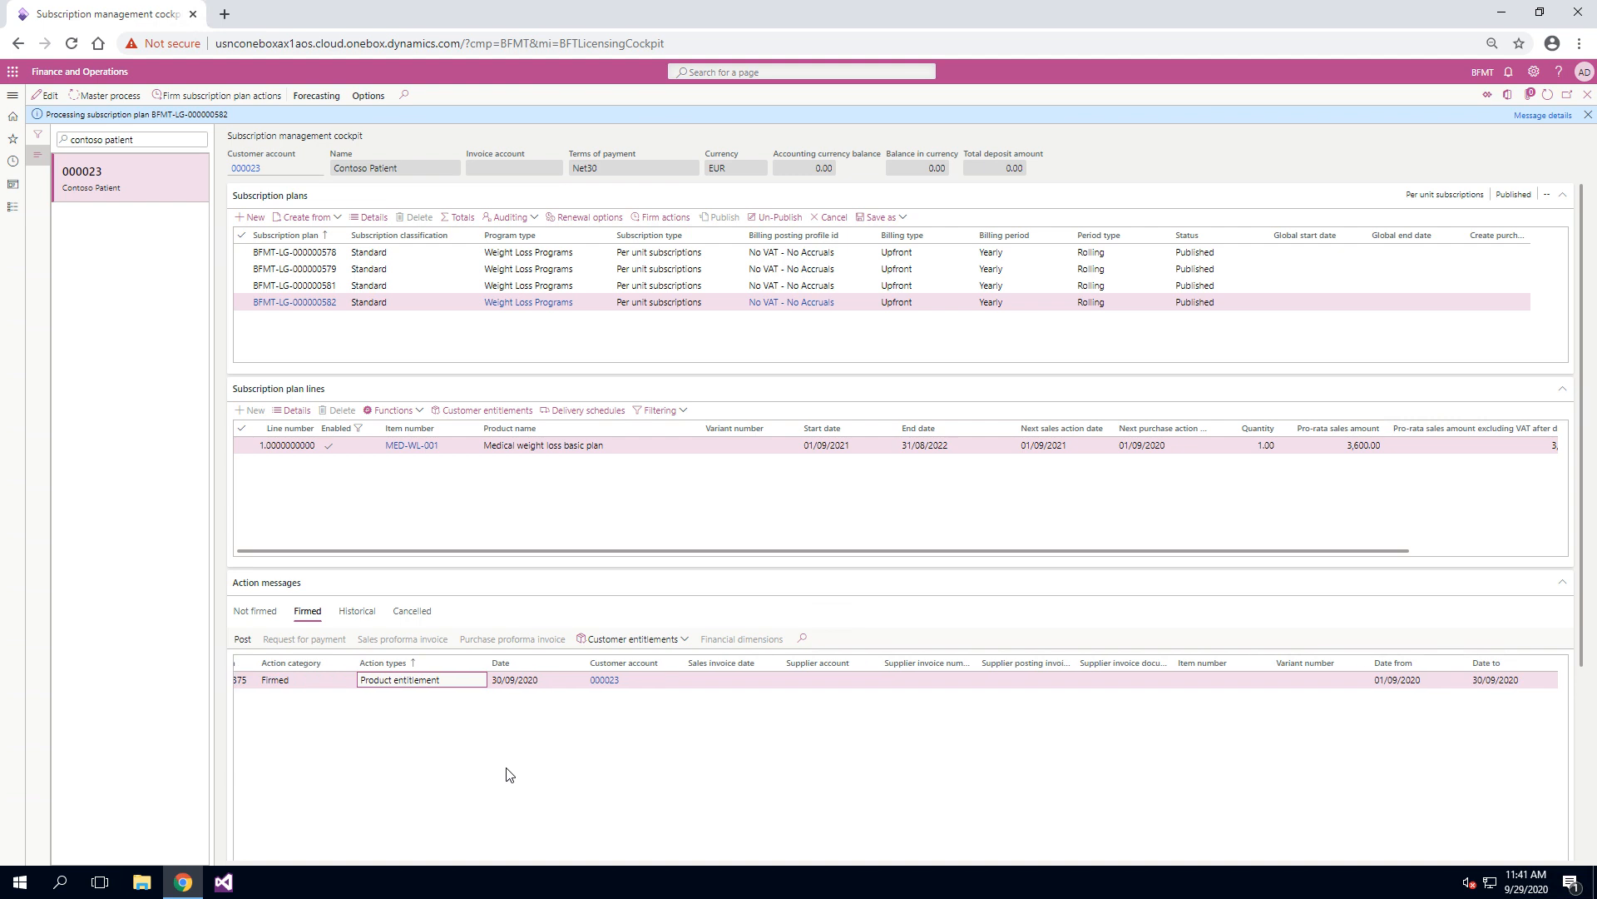
scroll(510, 776, "right", 5)
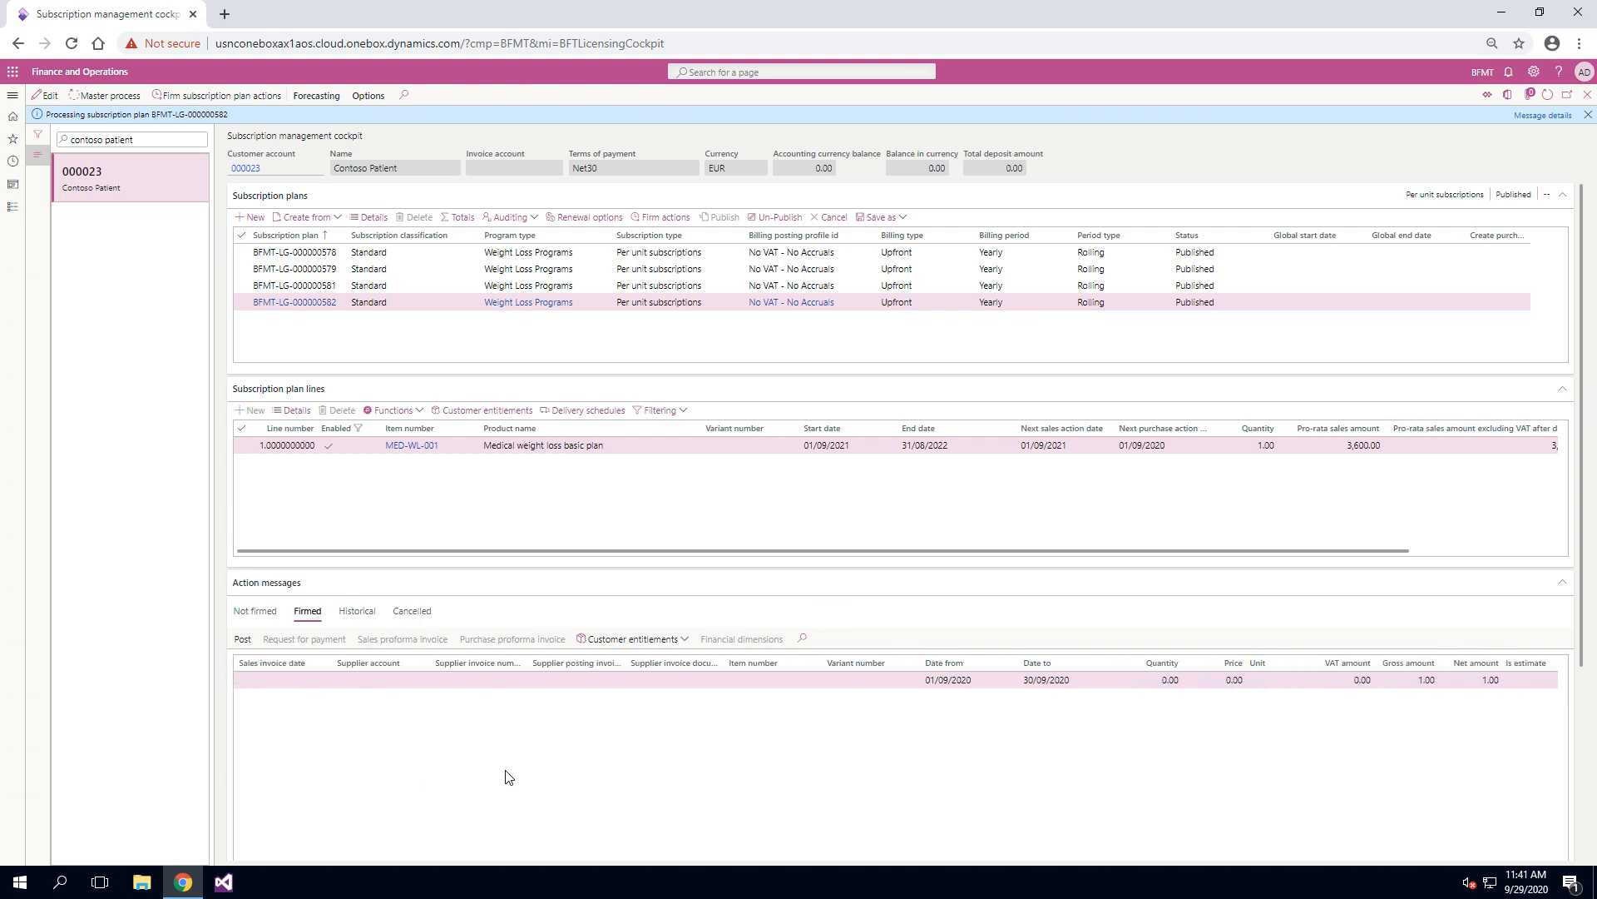
scroll(510, 777, "left", 1)
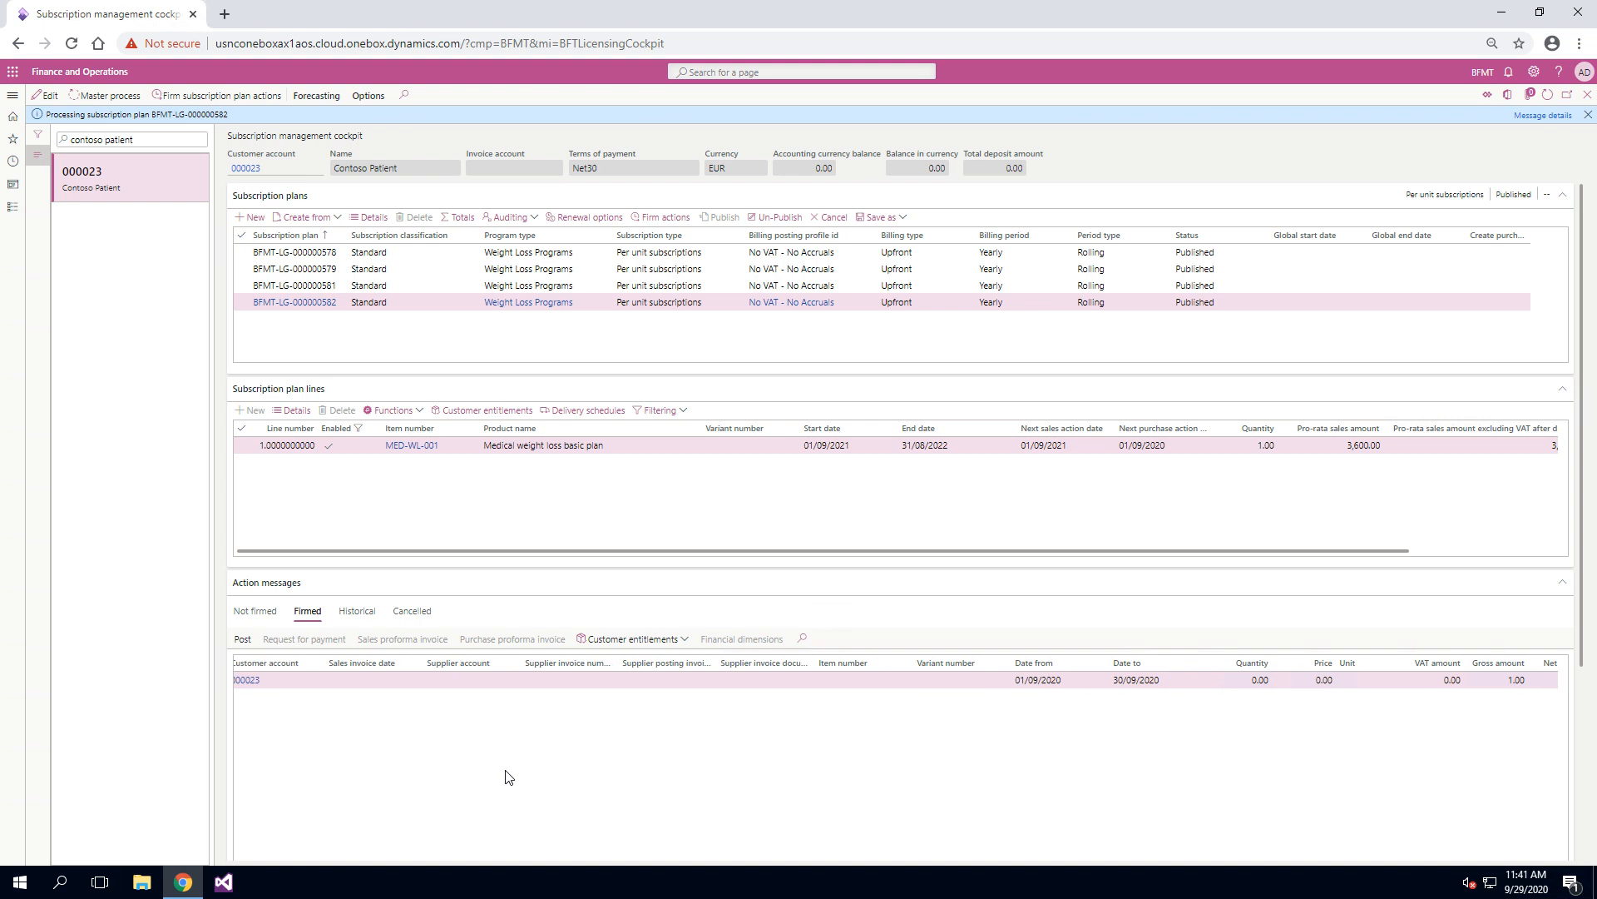
scroll(510, 776, "left", 2)
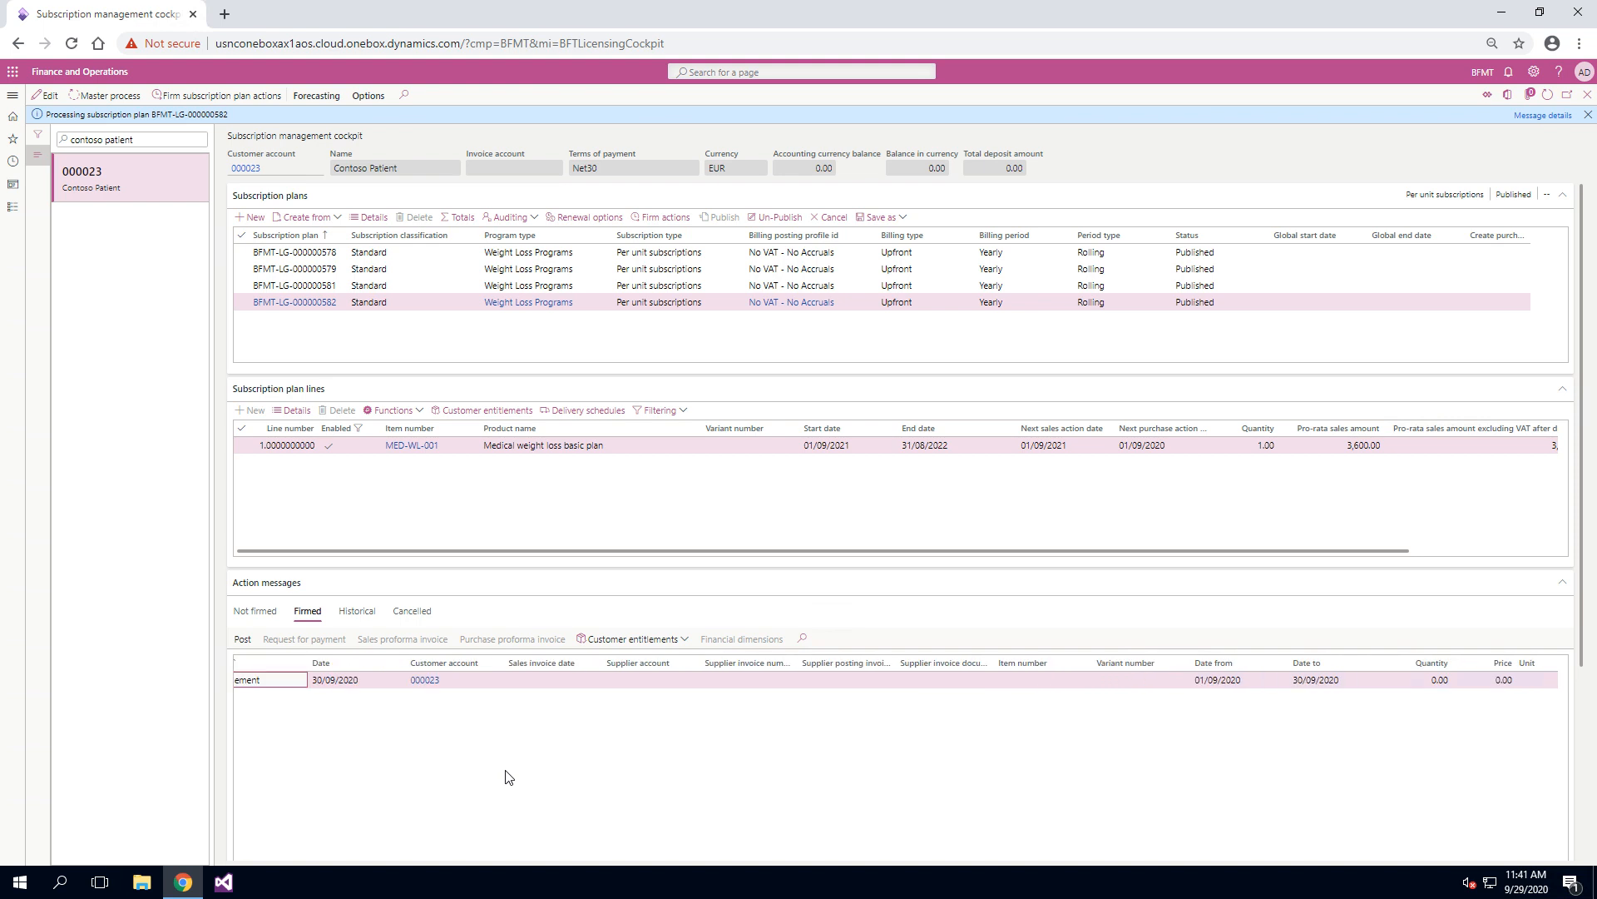
scroll(509, 776, "left", 3)
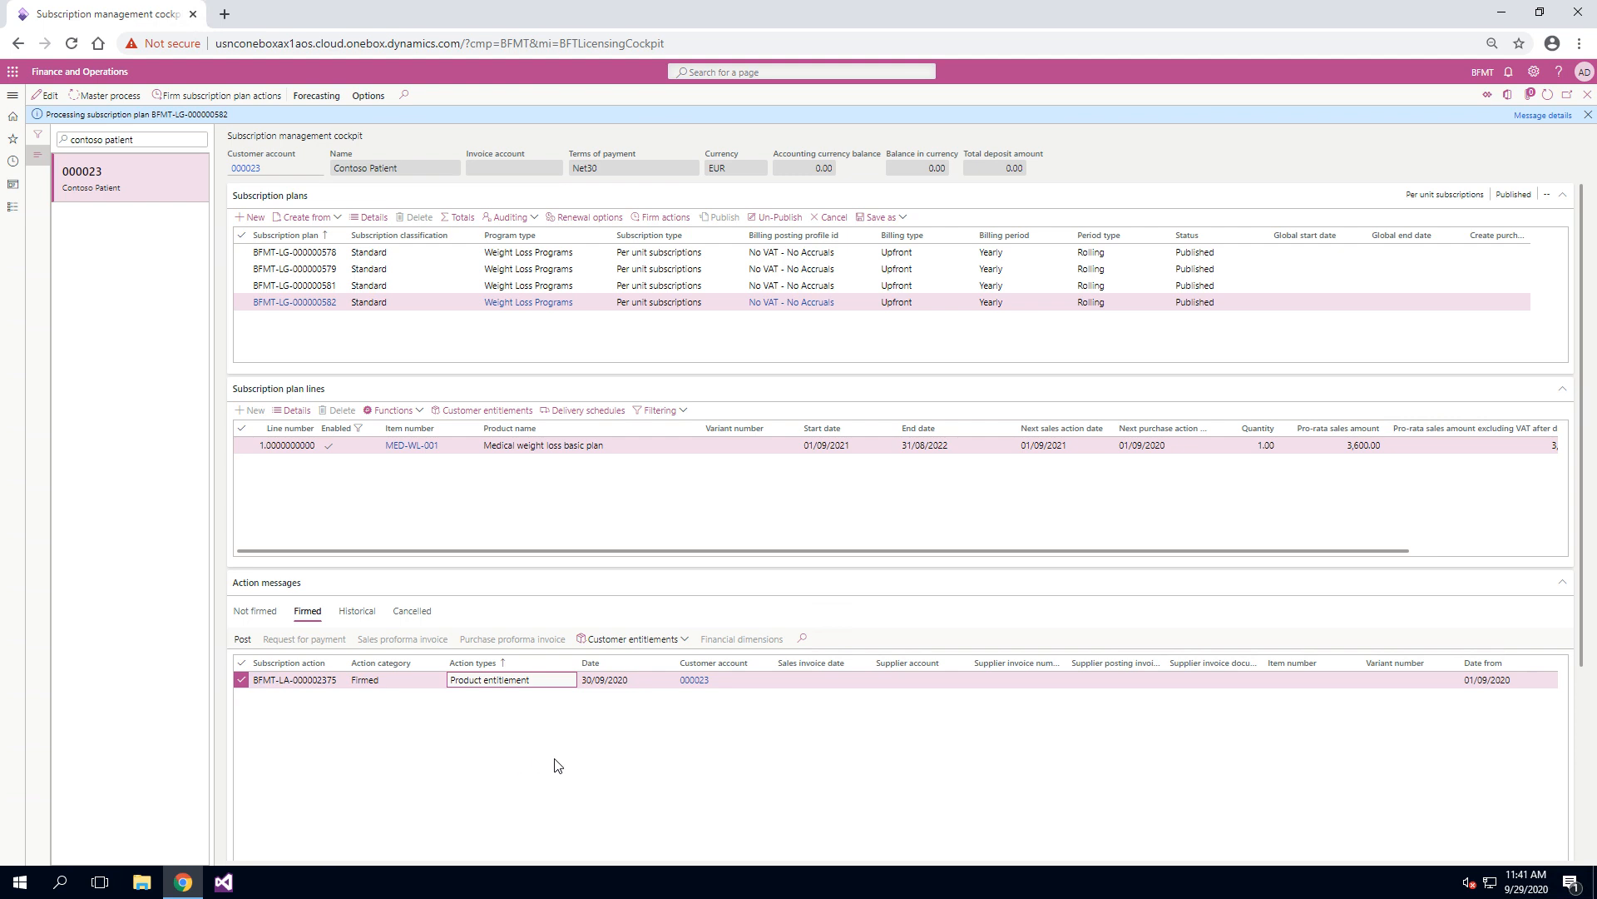
scroll(557, 766, "right", 3)
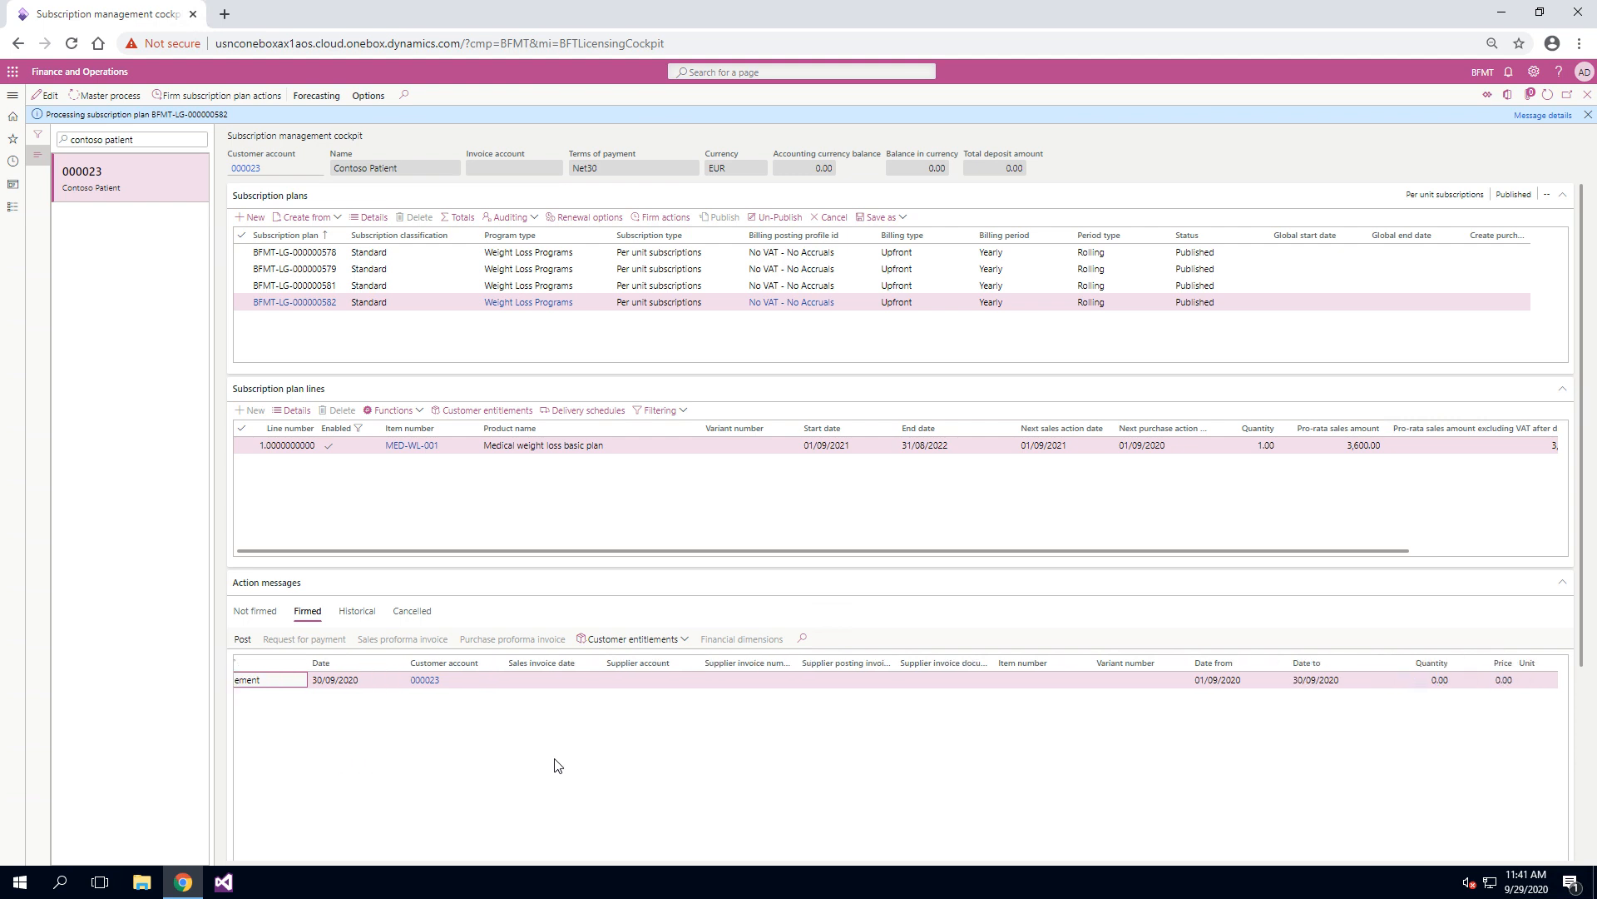
scroll(557, 766, "left", 2)
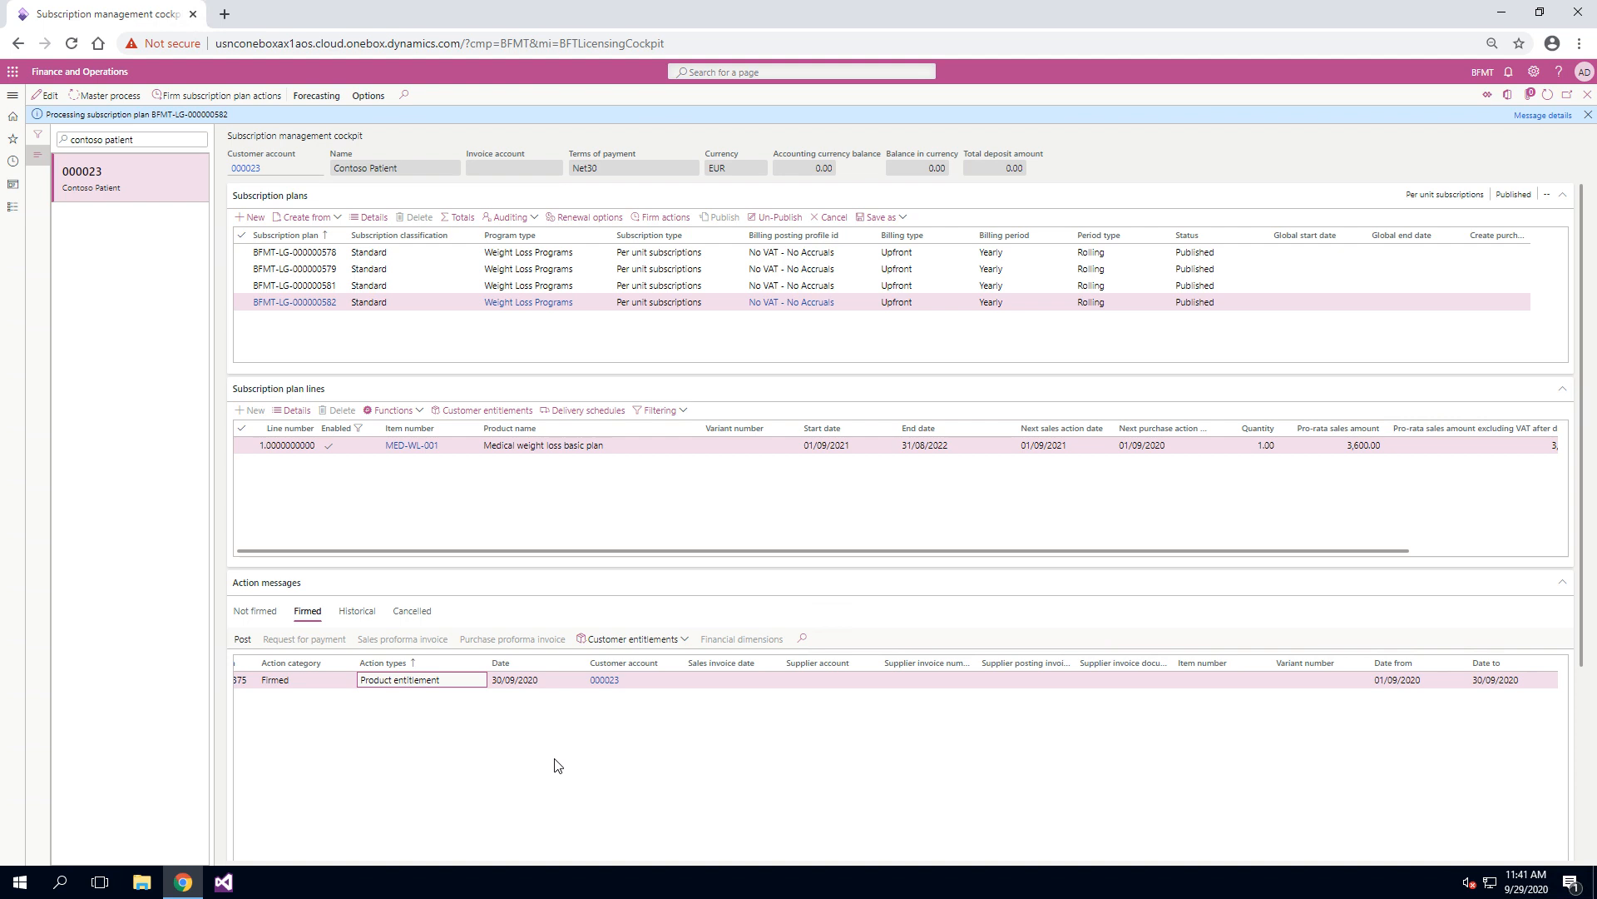
scroll(557, 765, "right", 4)
scroll(564, 769, "right", 2)
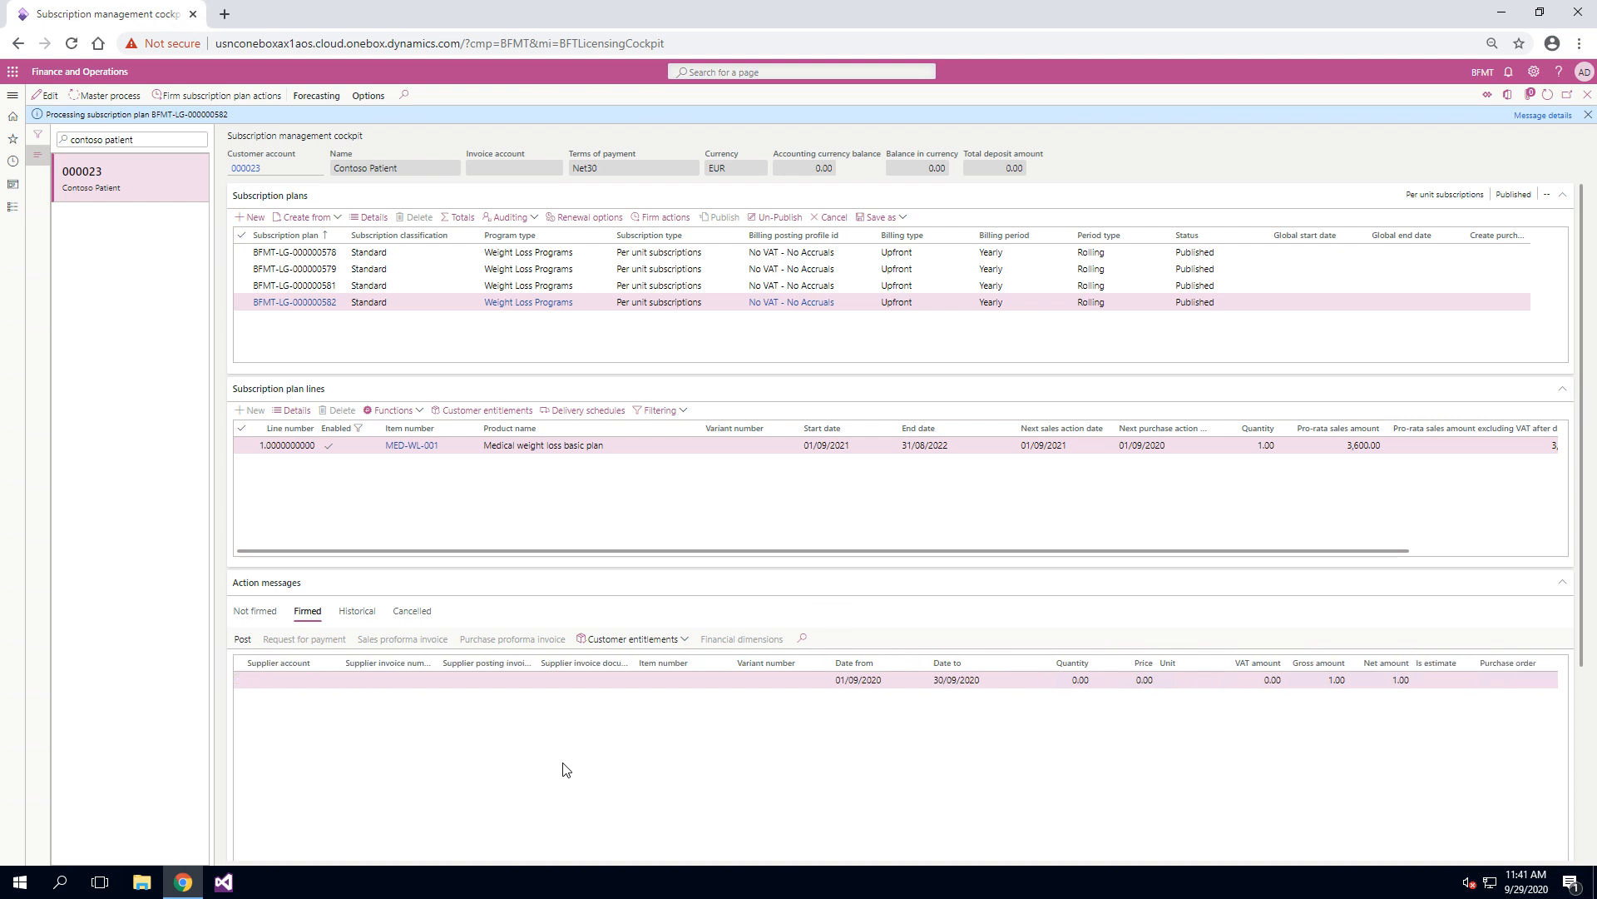
Step: Inspect the sales order related to the plan line's Basic Weight Loss schedule and return to the delivery schedule lines
left_click(582, 411)
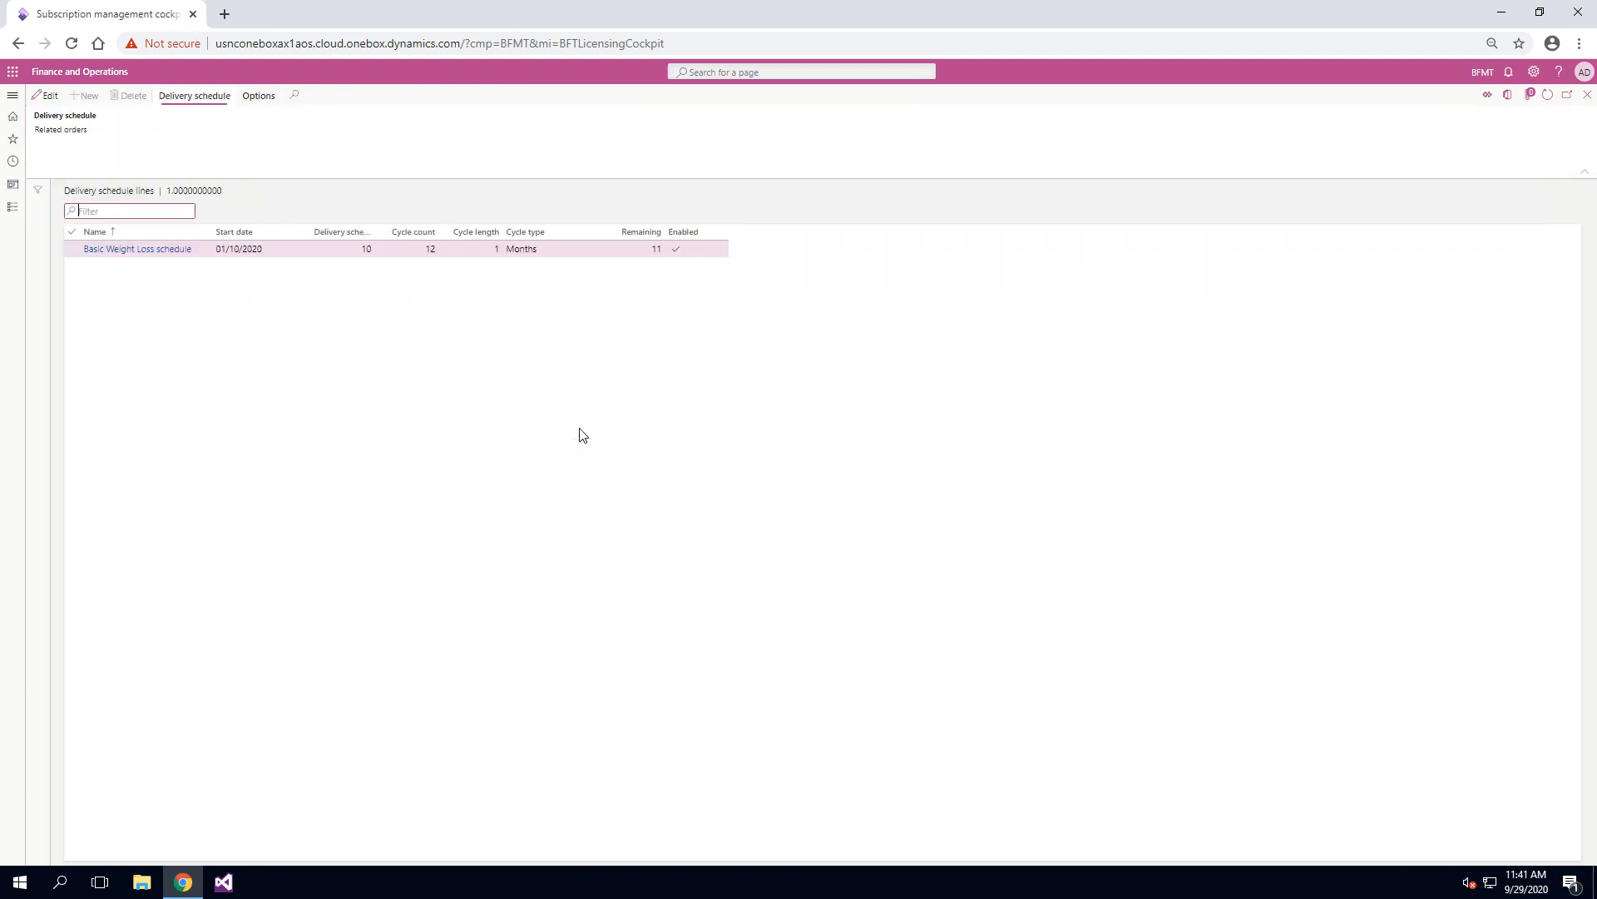
left_click(75, 130)
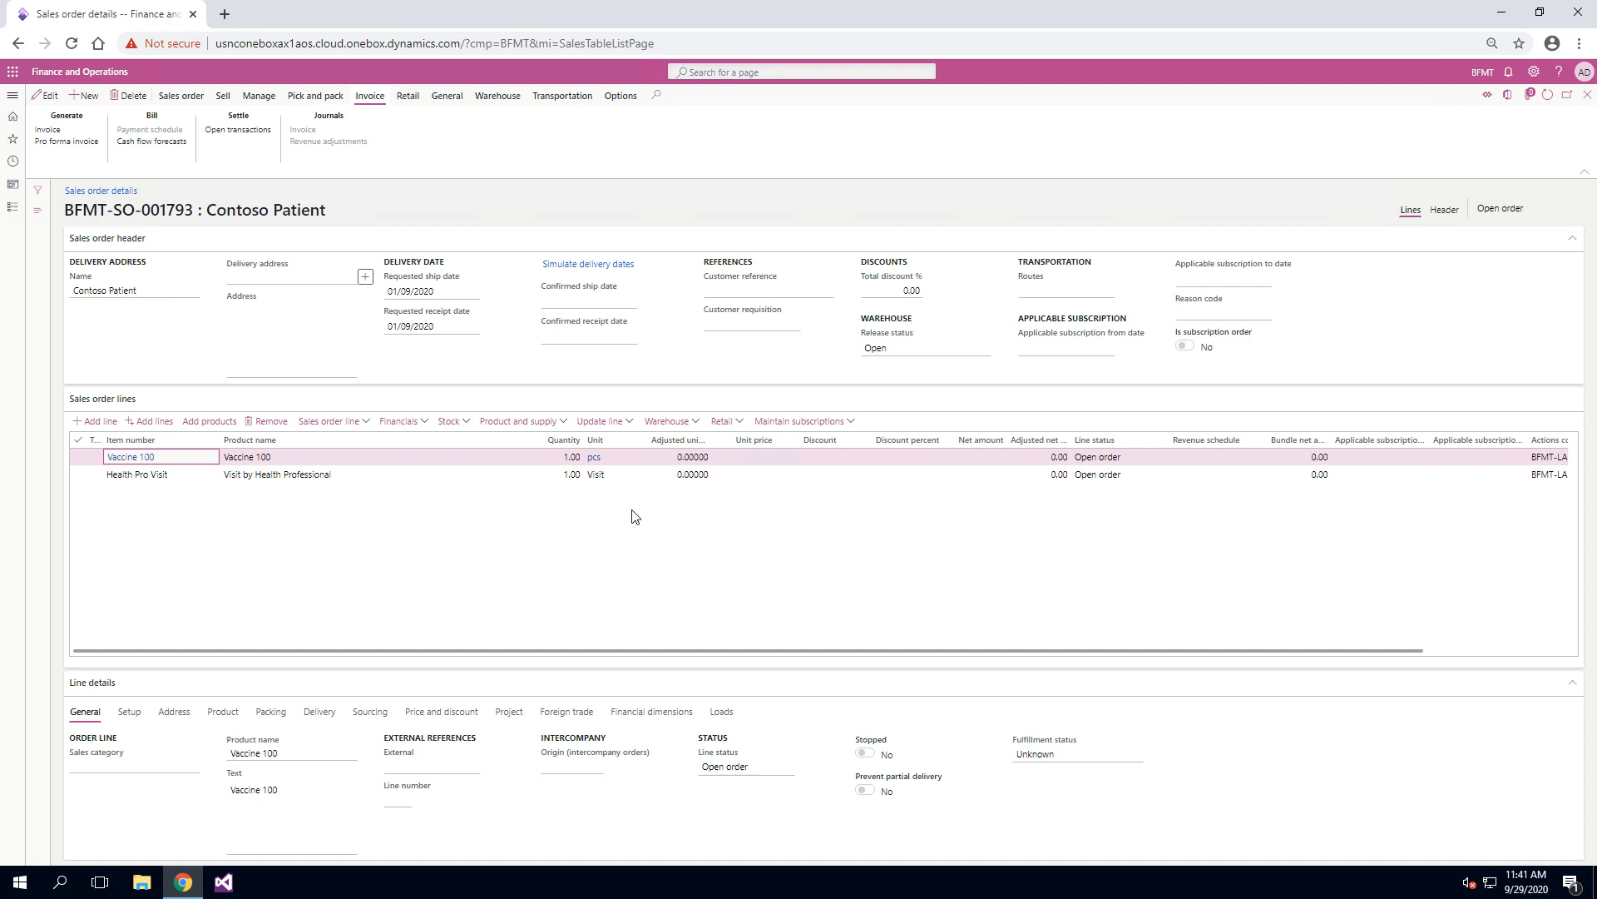
left_click(1588, 96)
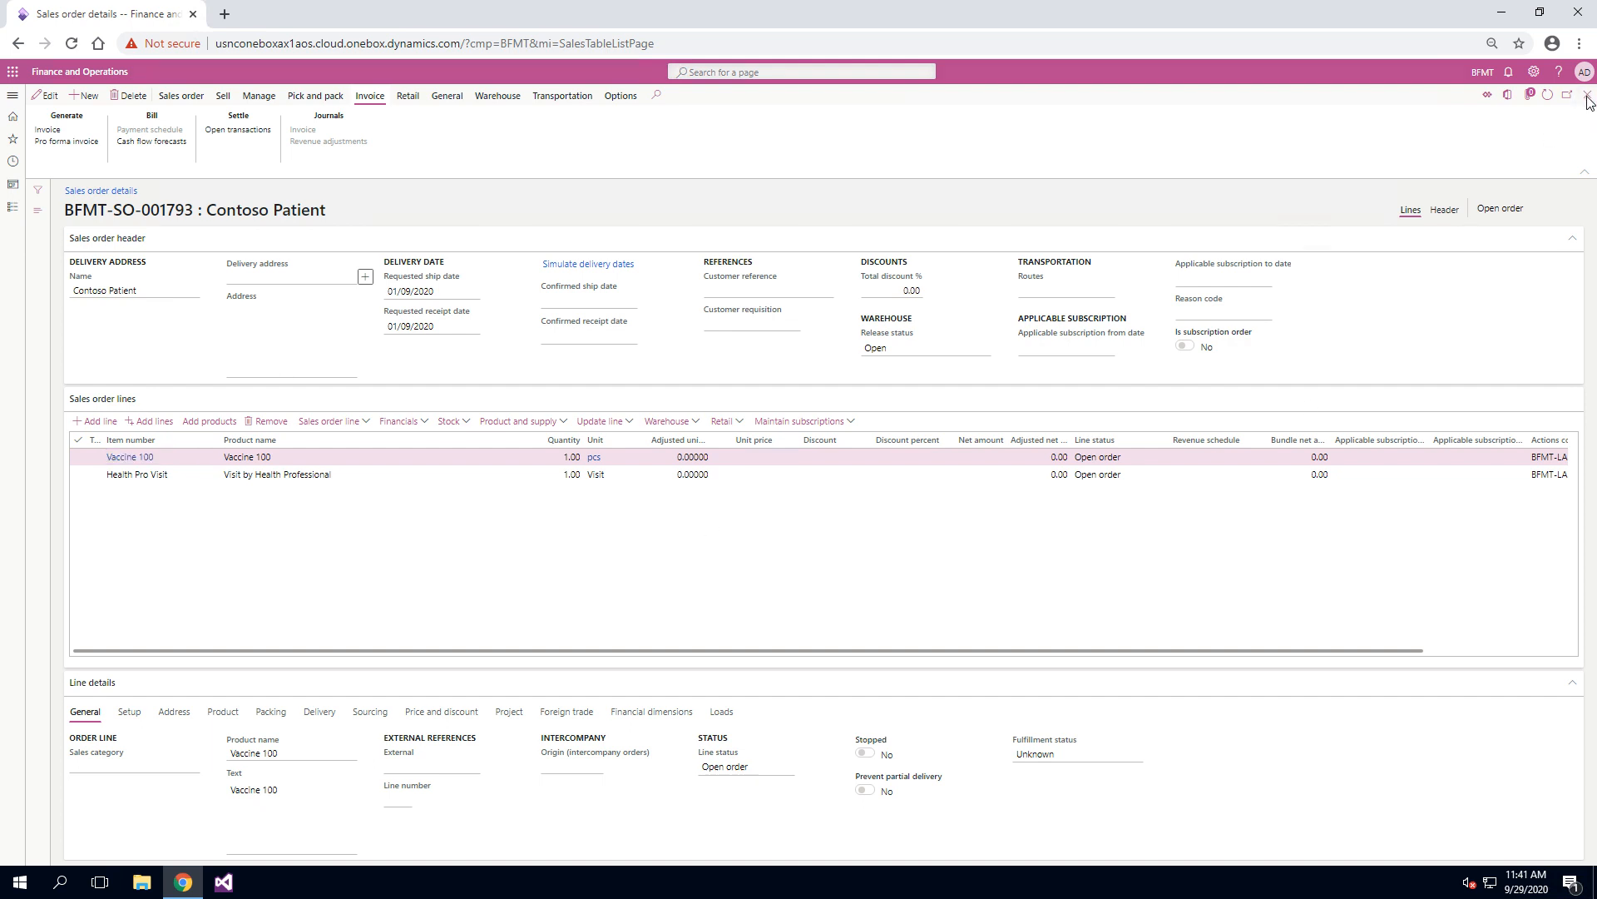
left_click(1587, 97)
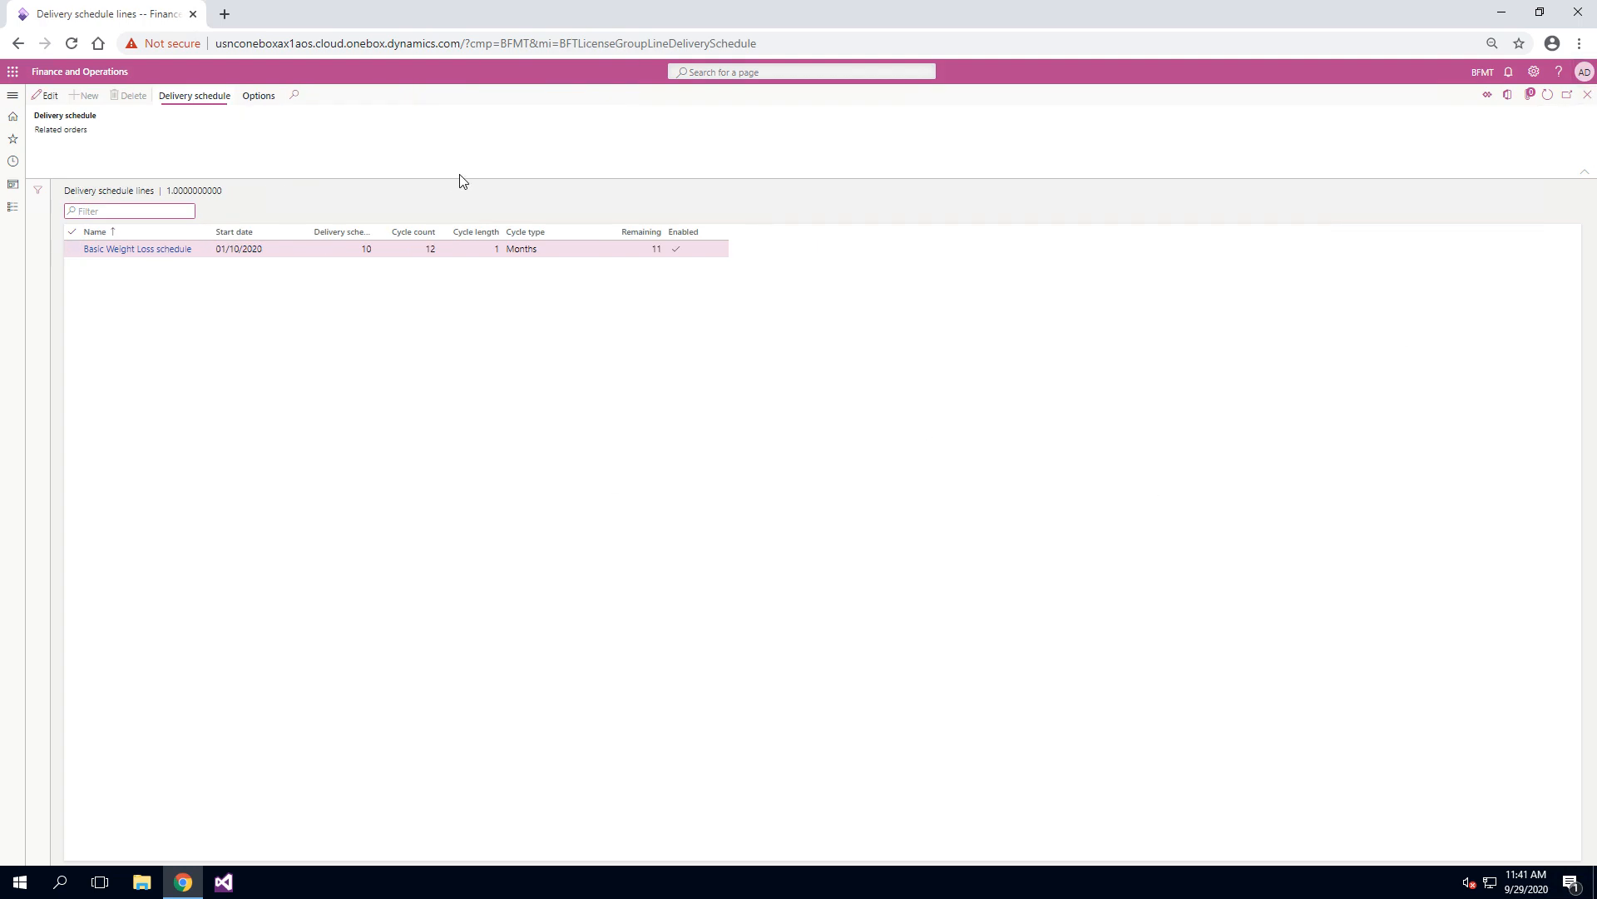
Step: Reopen the sales order related to the Basic Weight Loss schedule and review its order totals
left_click(60, 130)
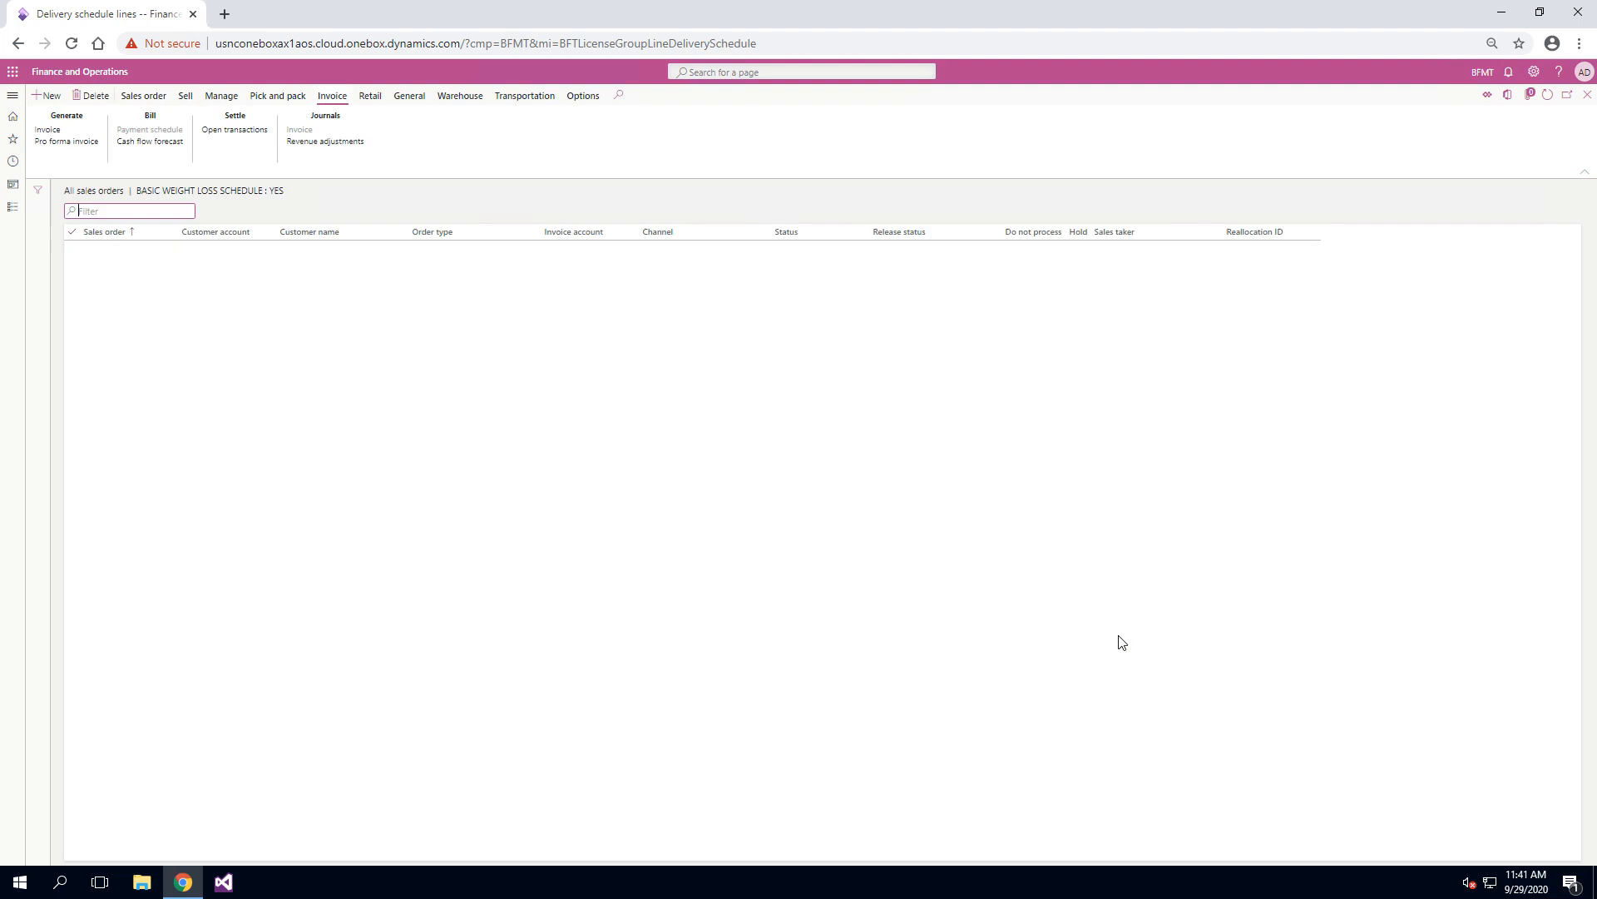
left_click(124, 251)
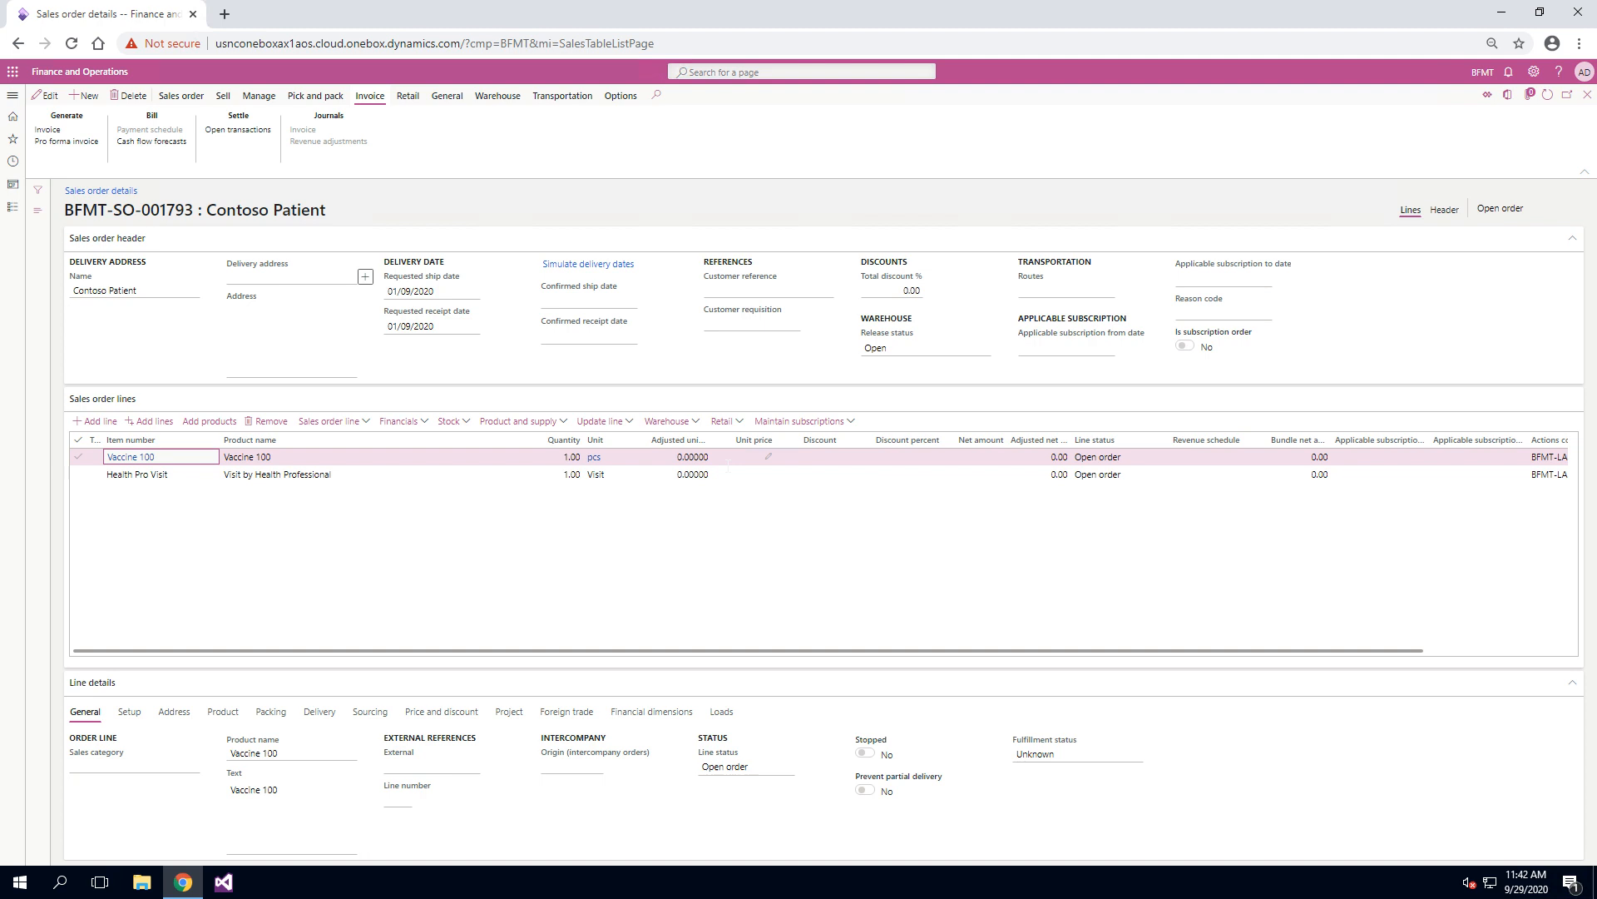
left_click(223, 96)
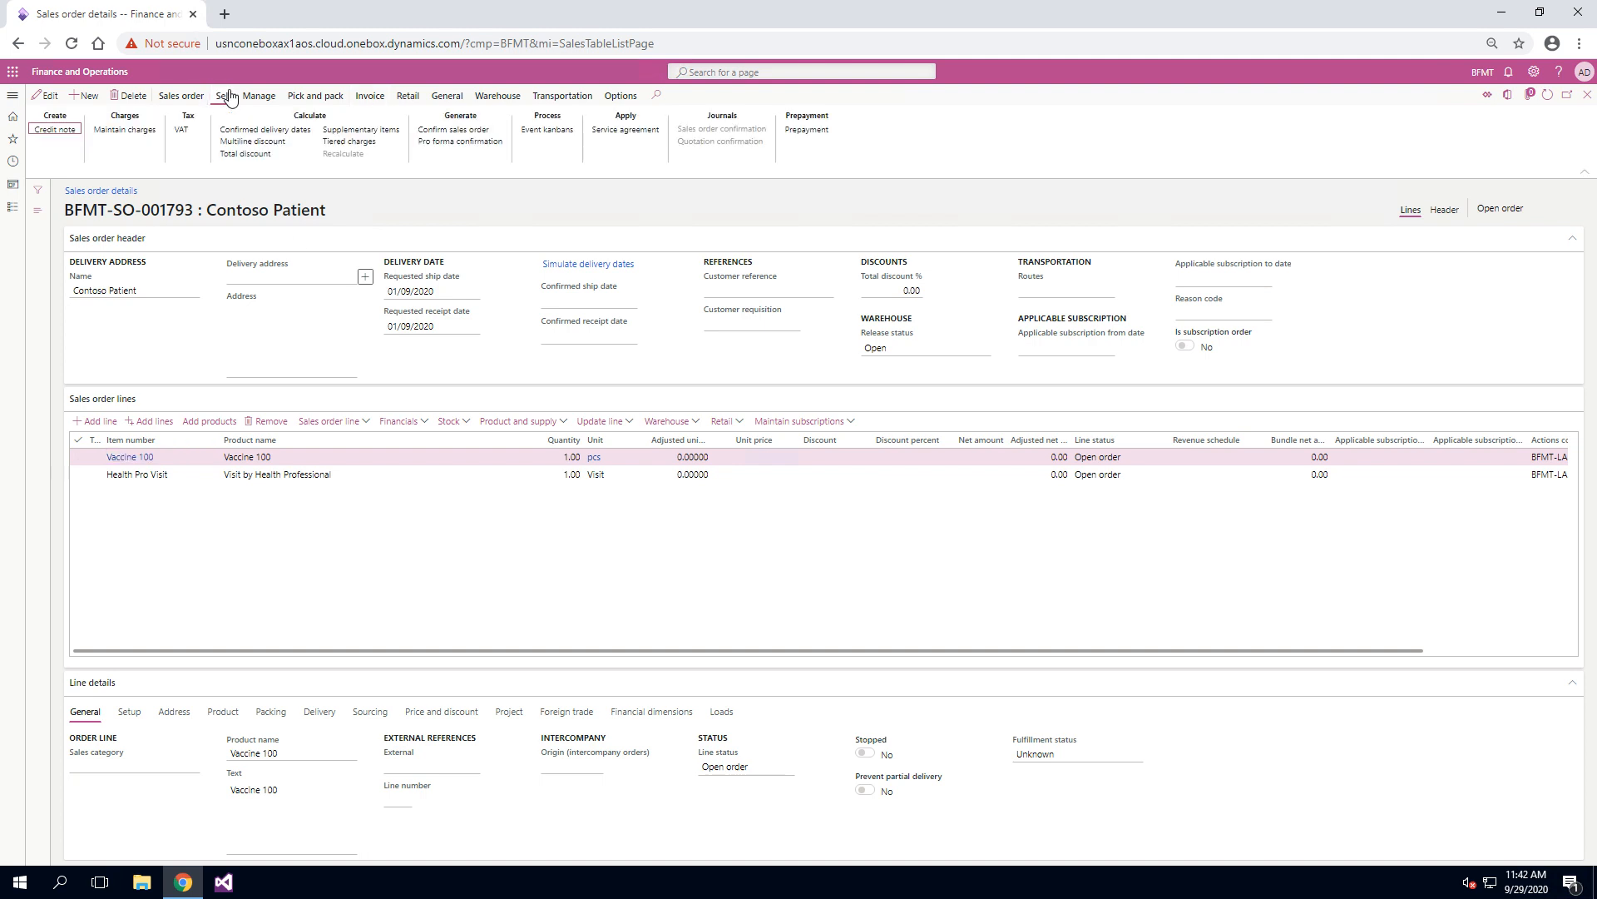
left_click(181, 95)
left_click(330, 129)
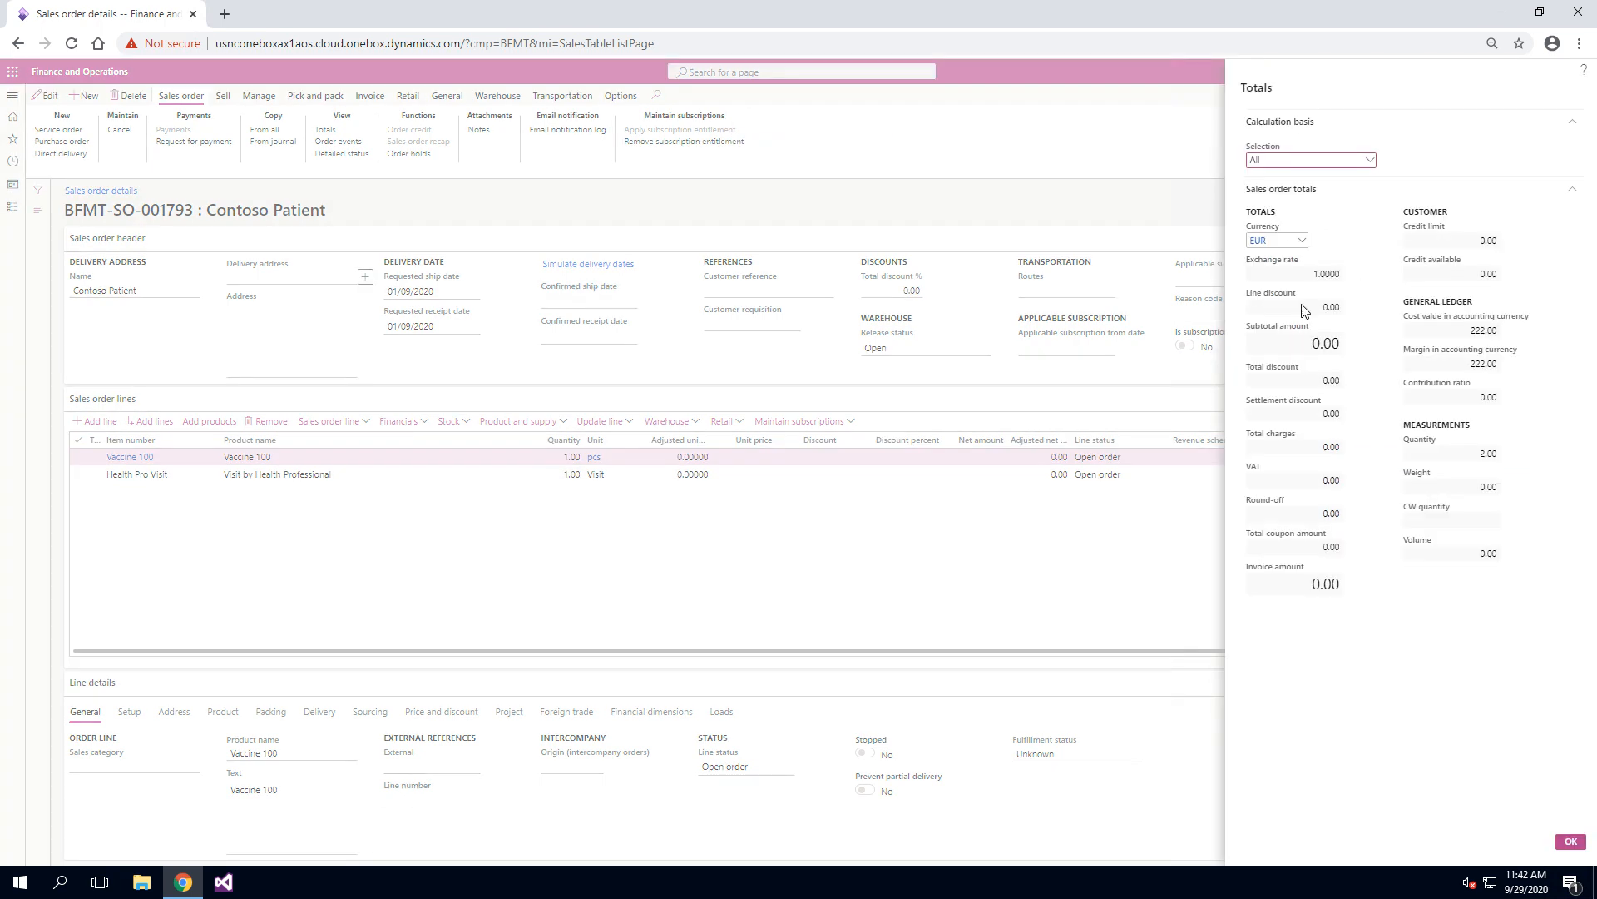
left_click(1572, 842)
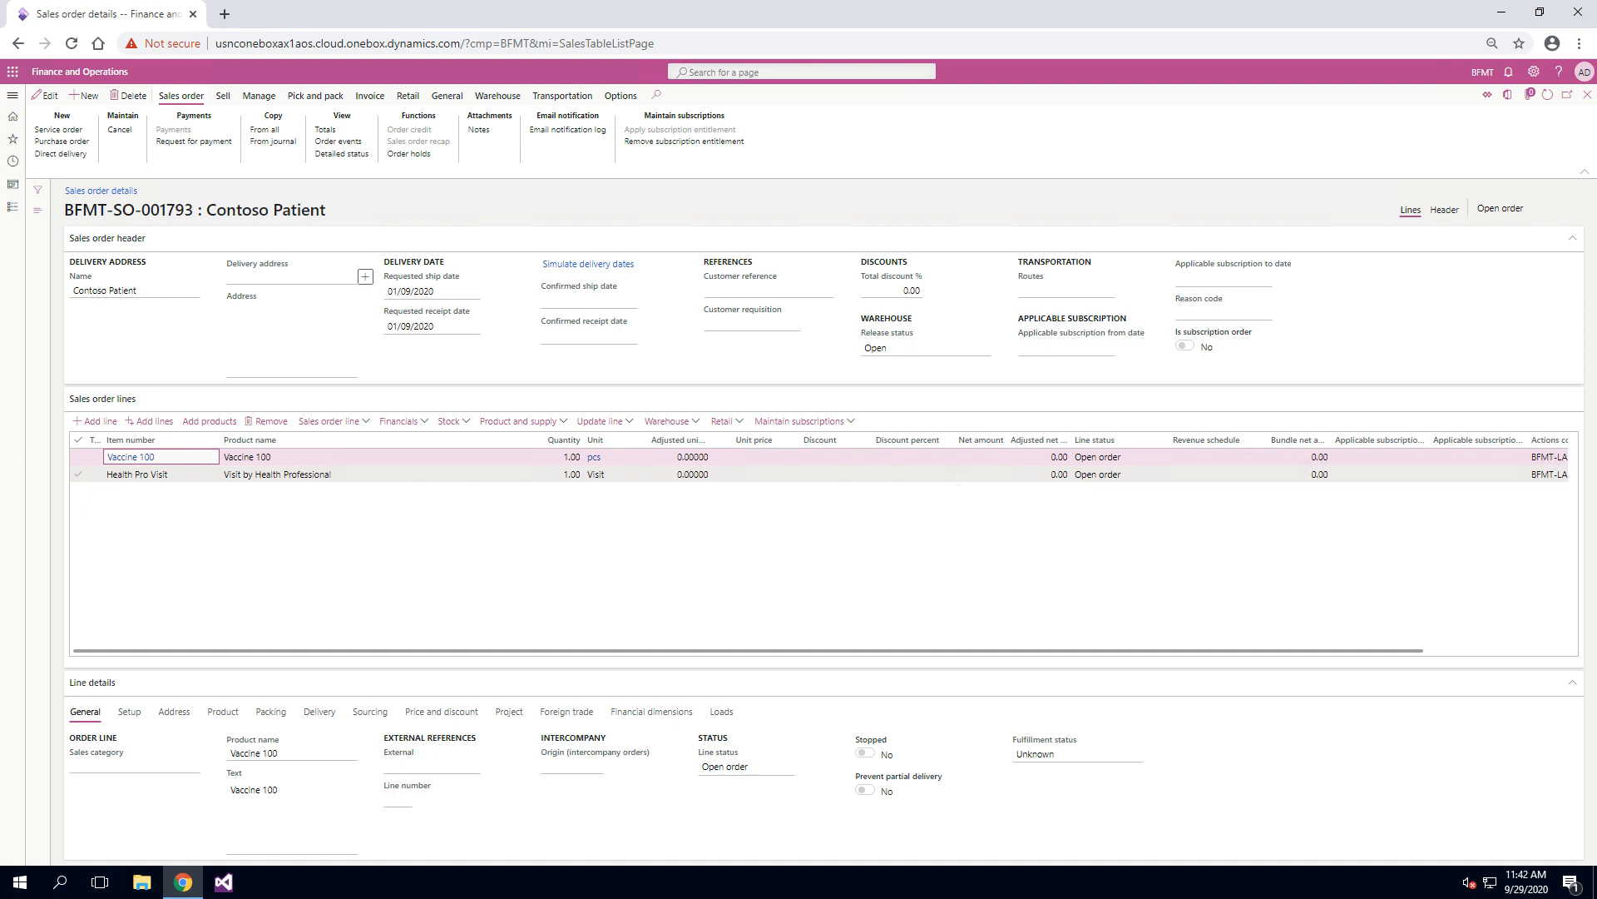
Step: Leave the sales order and delivery schedules for the subscription management cockpit and dismiss the plan processing notification
left_click(1584, 99)
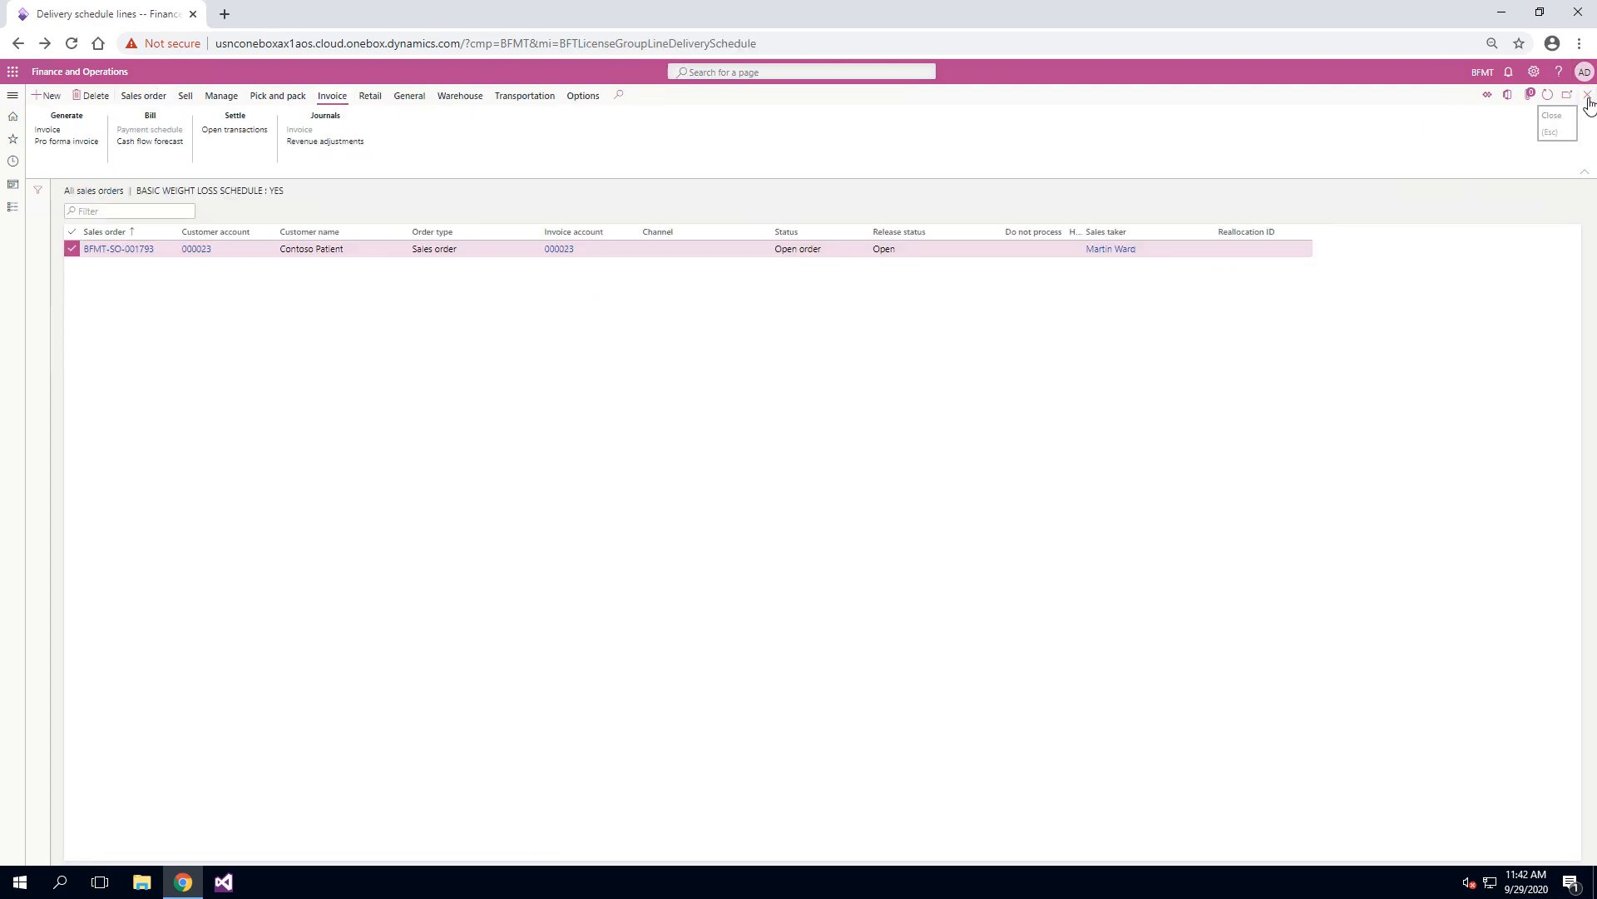
left_click(1588, 99)
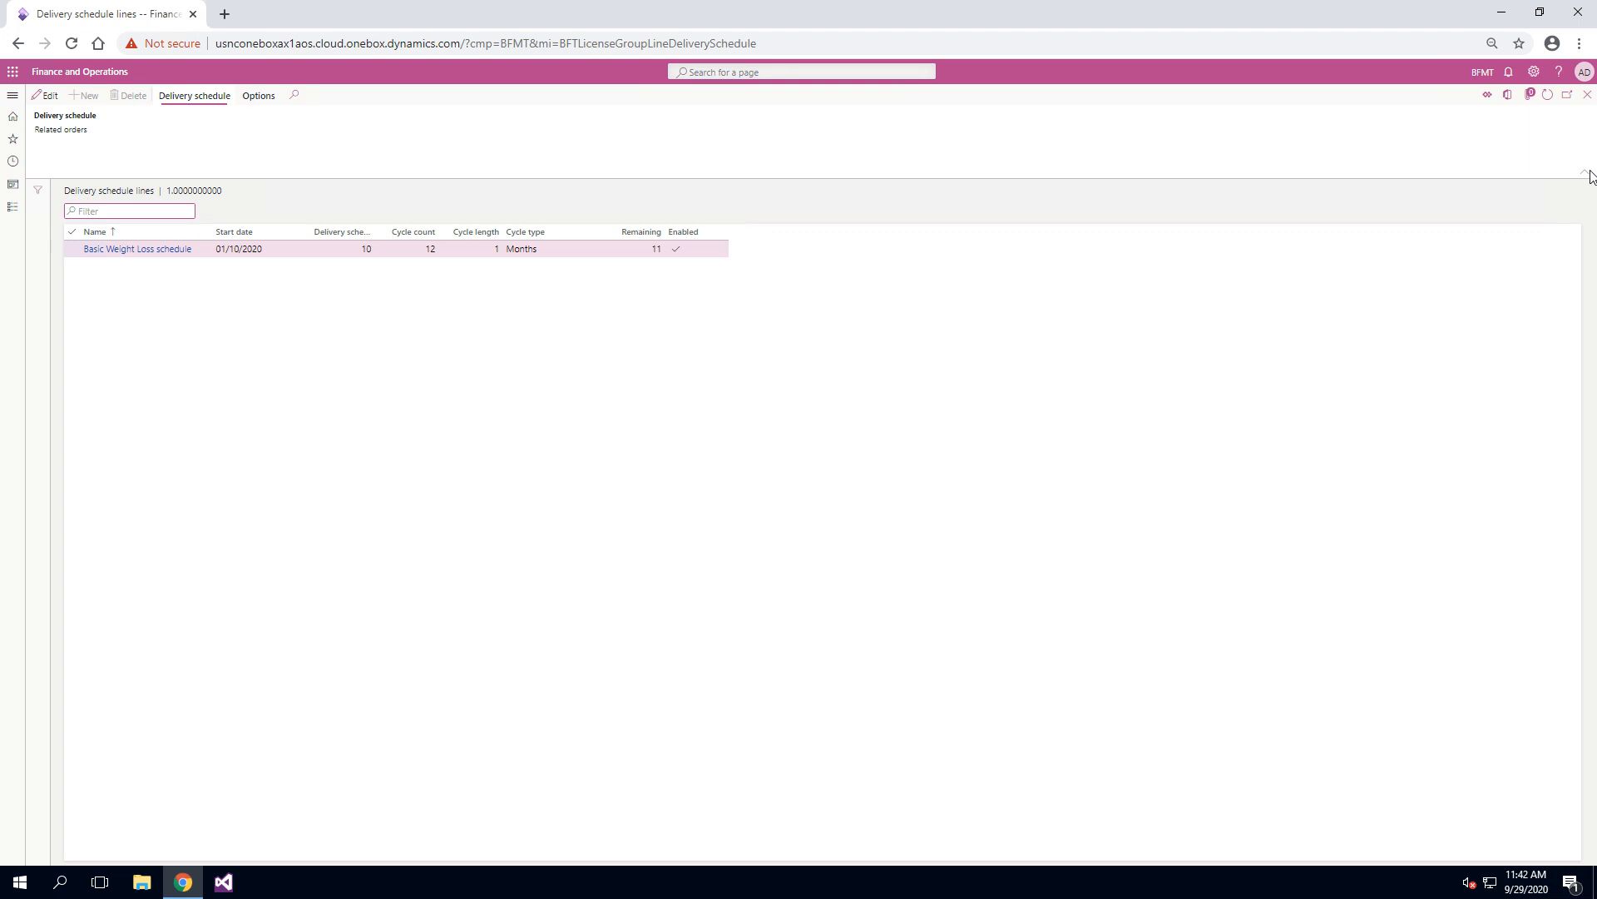
left_click(1587, 96)
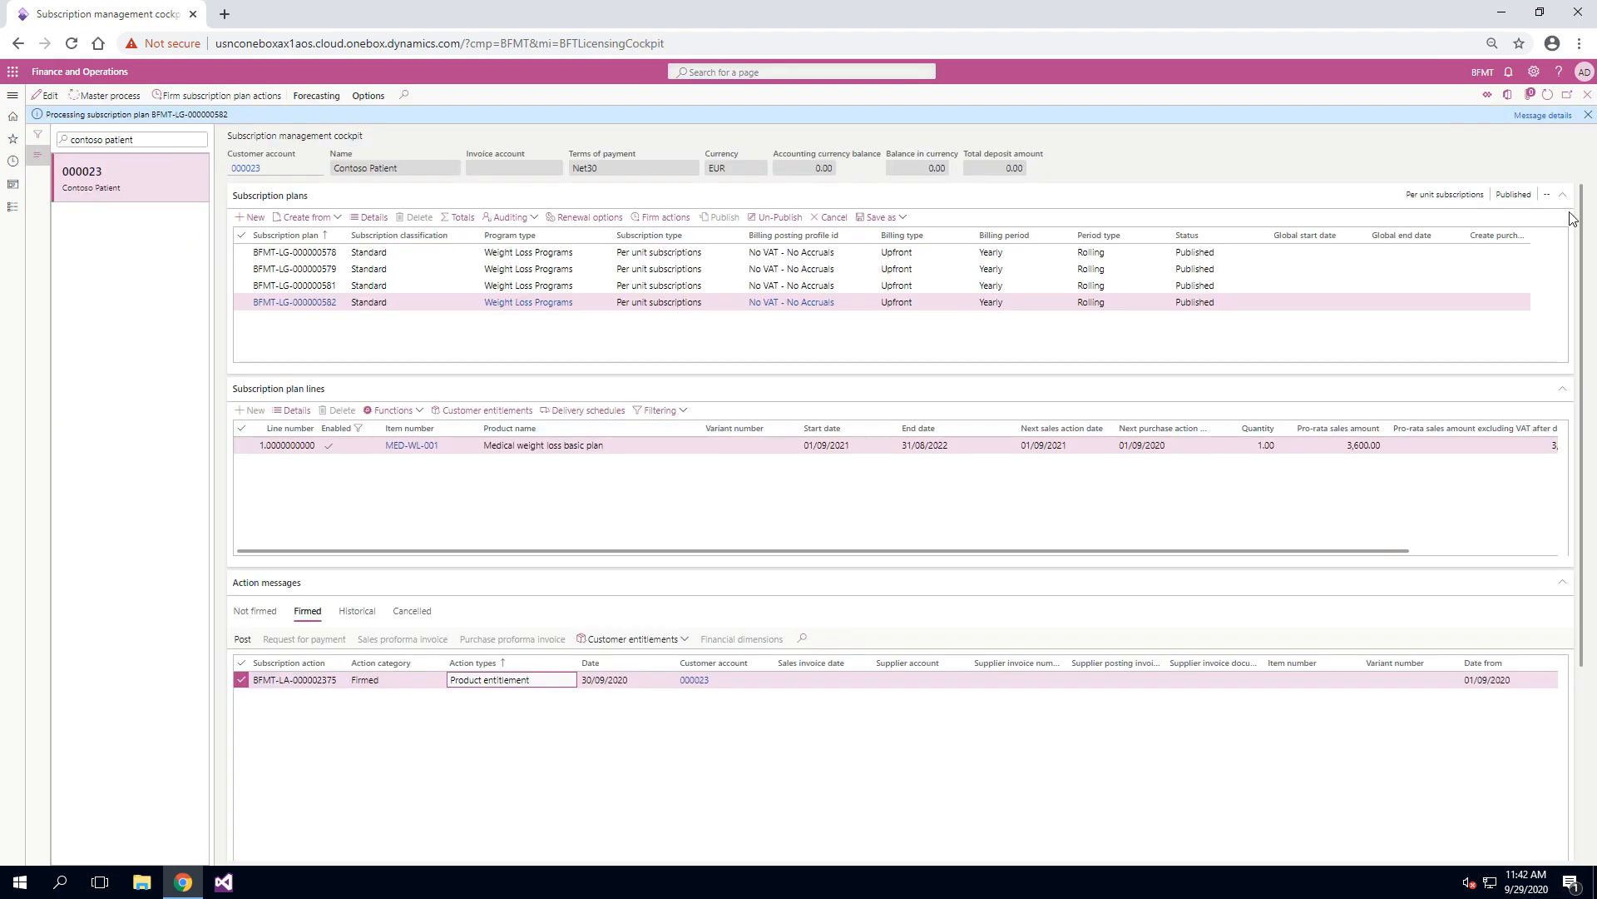
left_click(1588, 115)
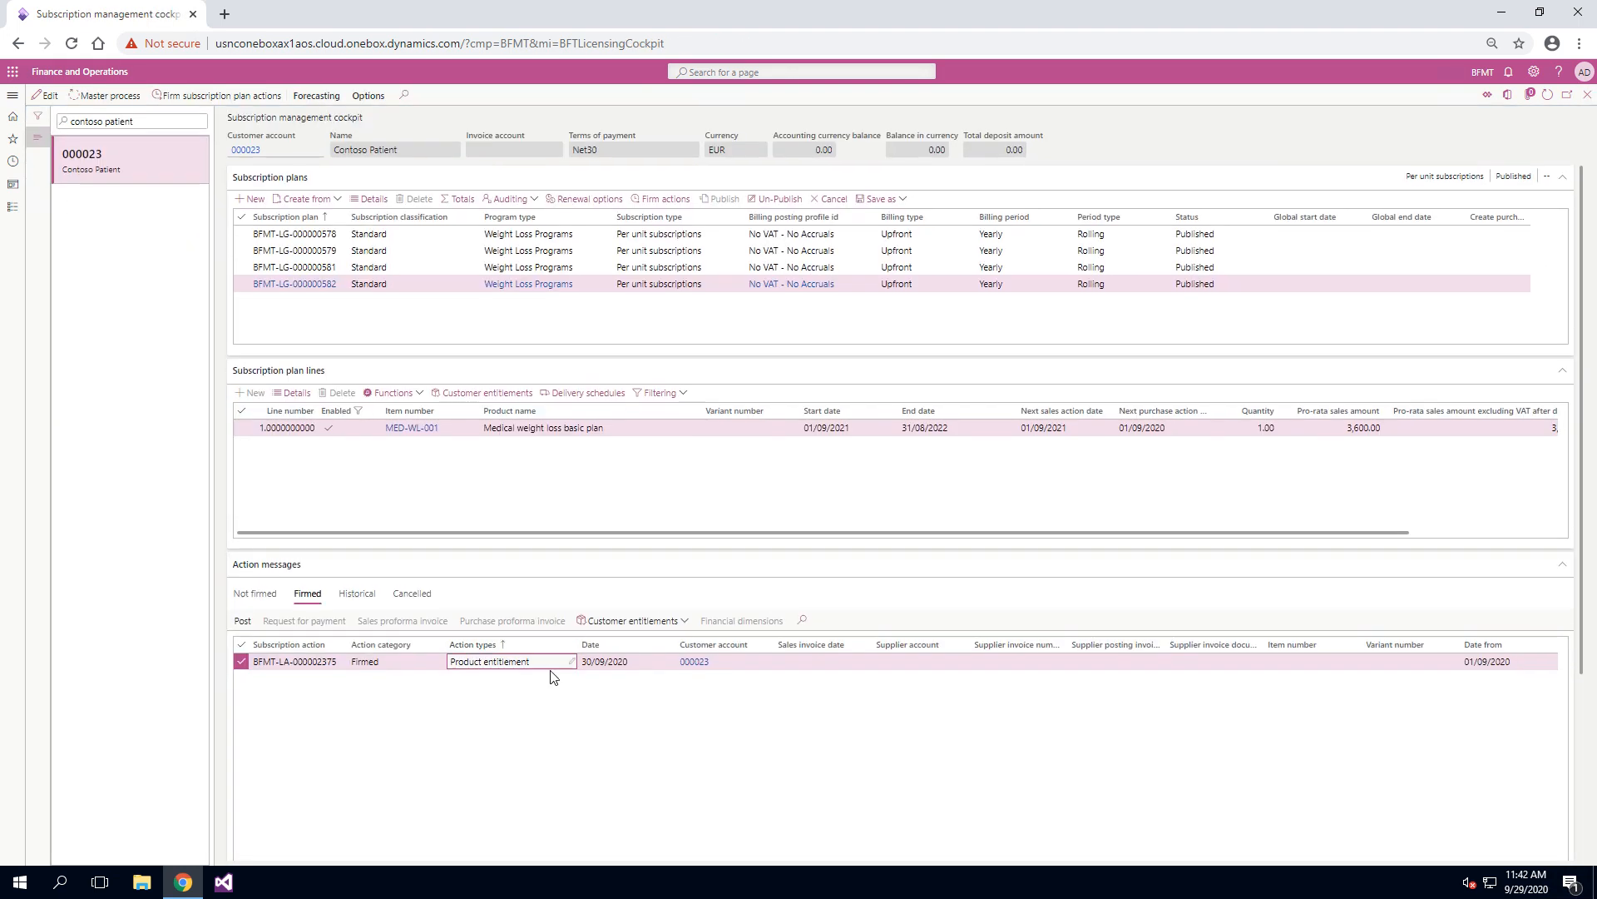
Step: Examine the dates, quantity, price and amounts of the firmed product entitlement action
scroll(1010, 708, "right", 2)
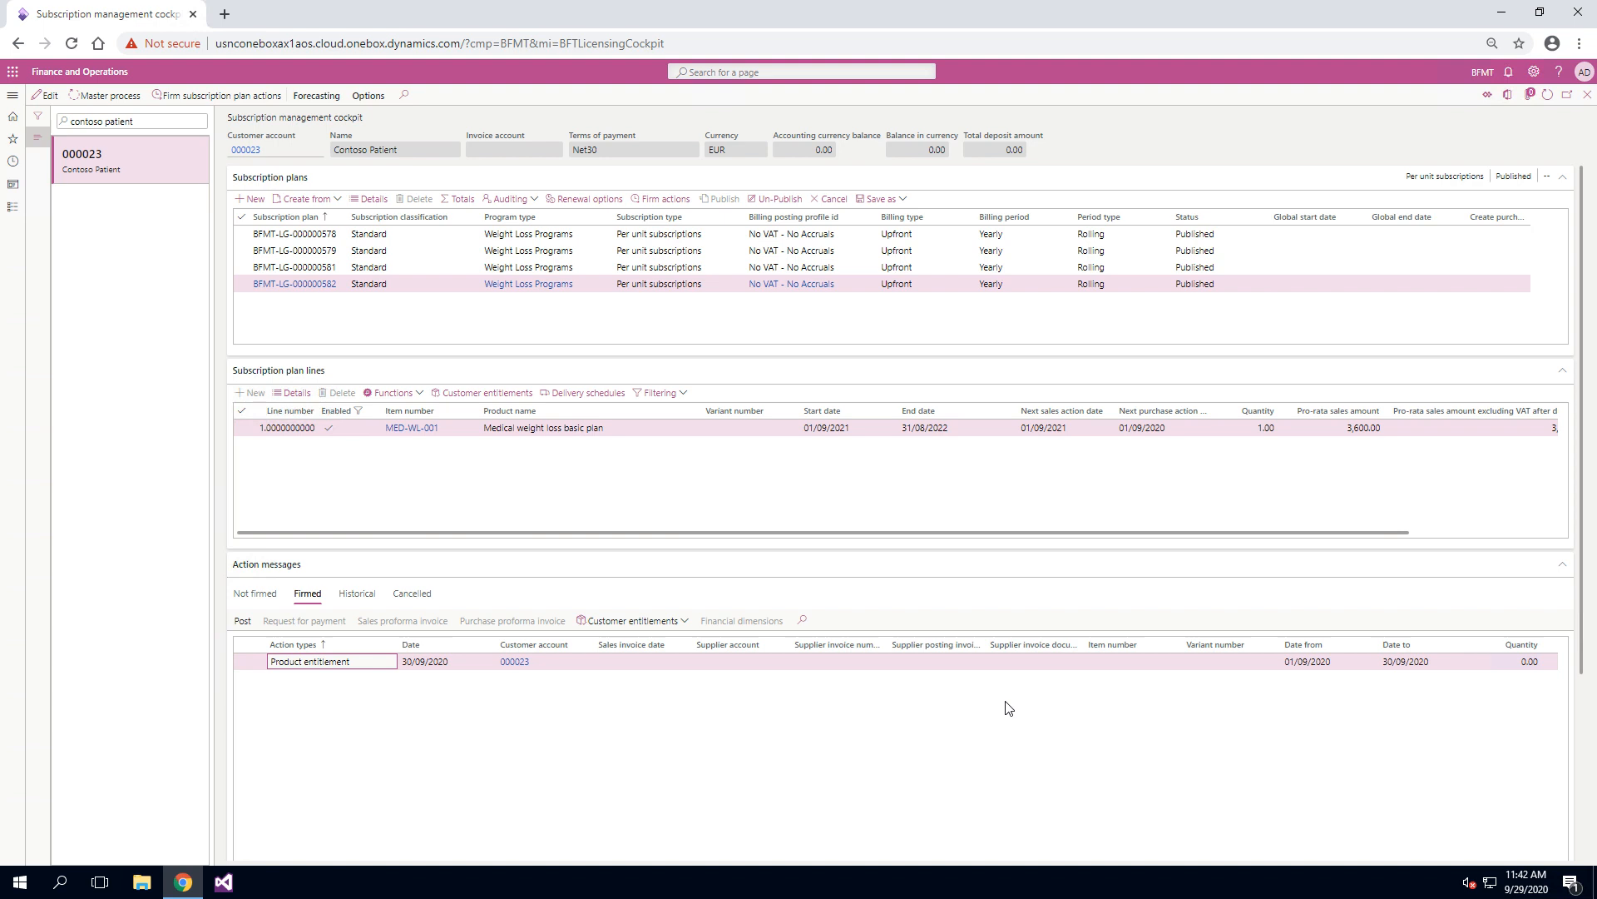
scroll(547, 720, "left", 2)
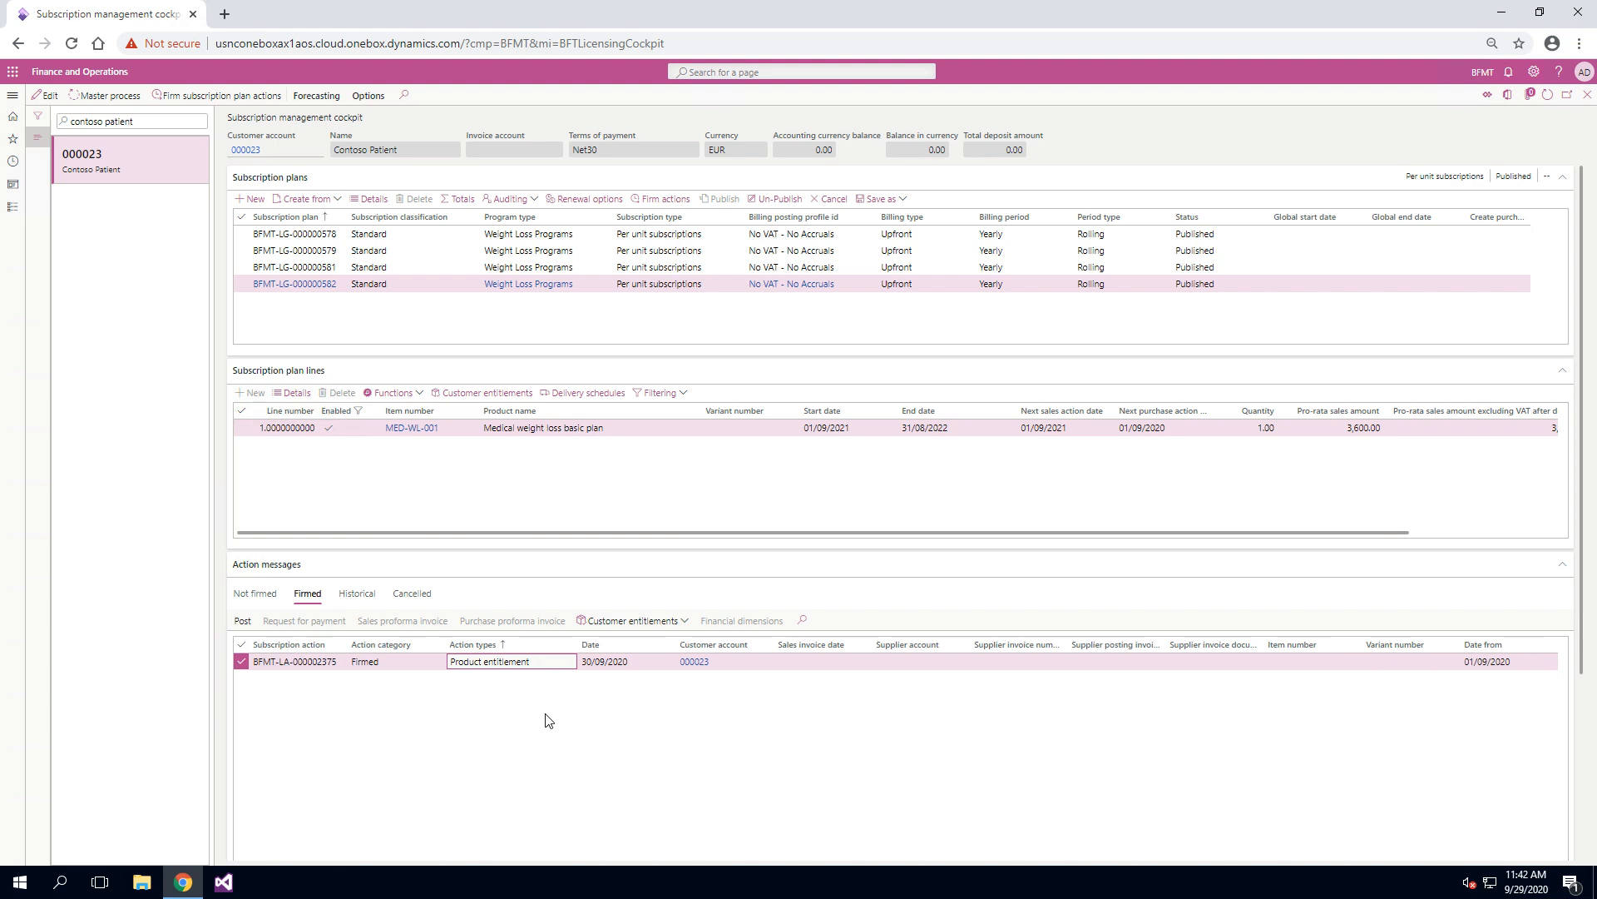
scroll(548, 721, "right", 8)
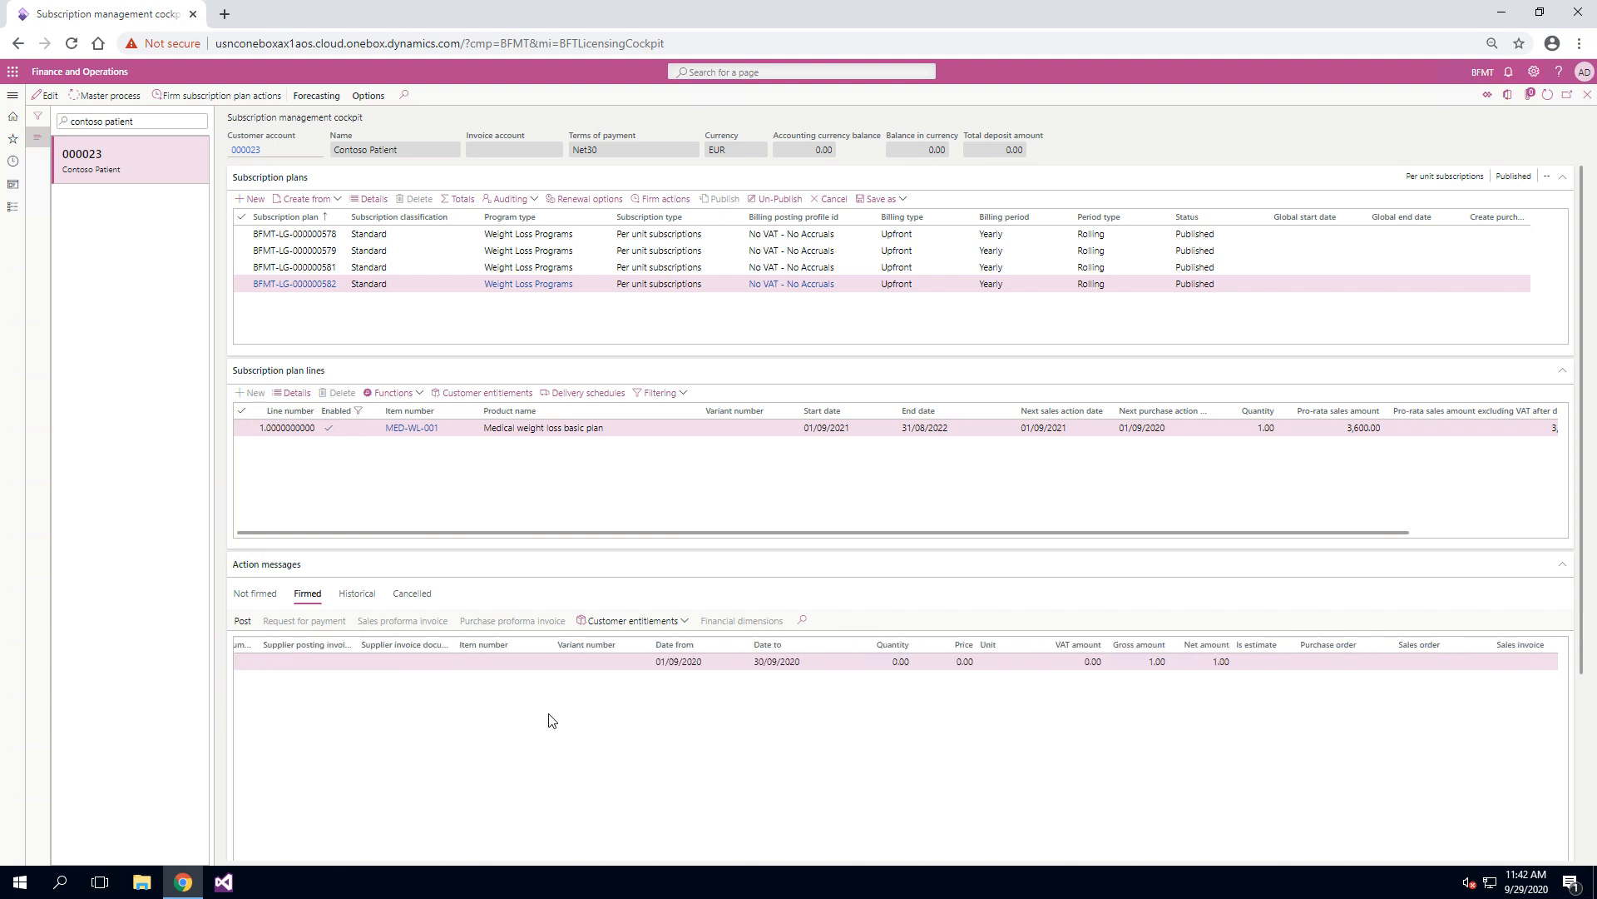
scroll(549, 720, "left", 5)
Step: Examine the historical product entitlement actions, including their category, type, period dates and quantities
left_click(369, 599)
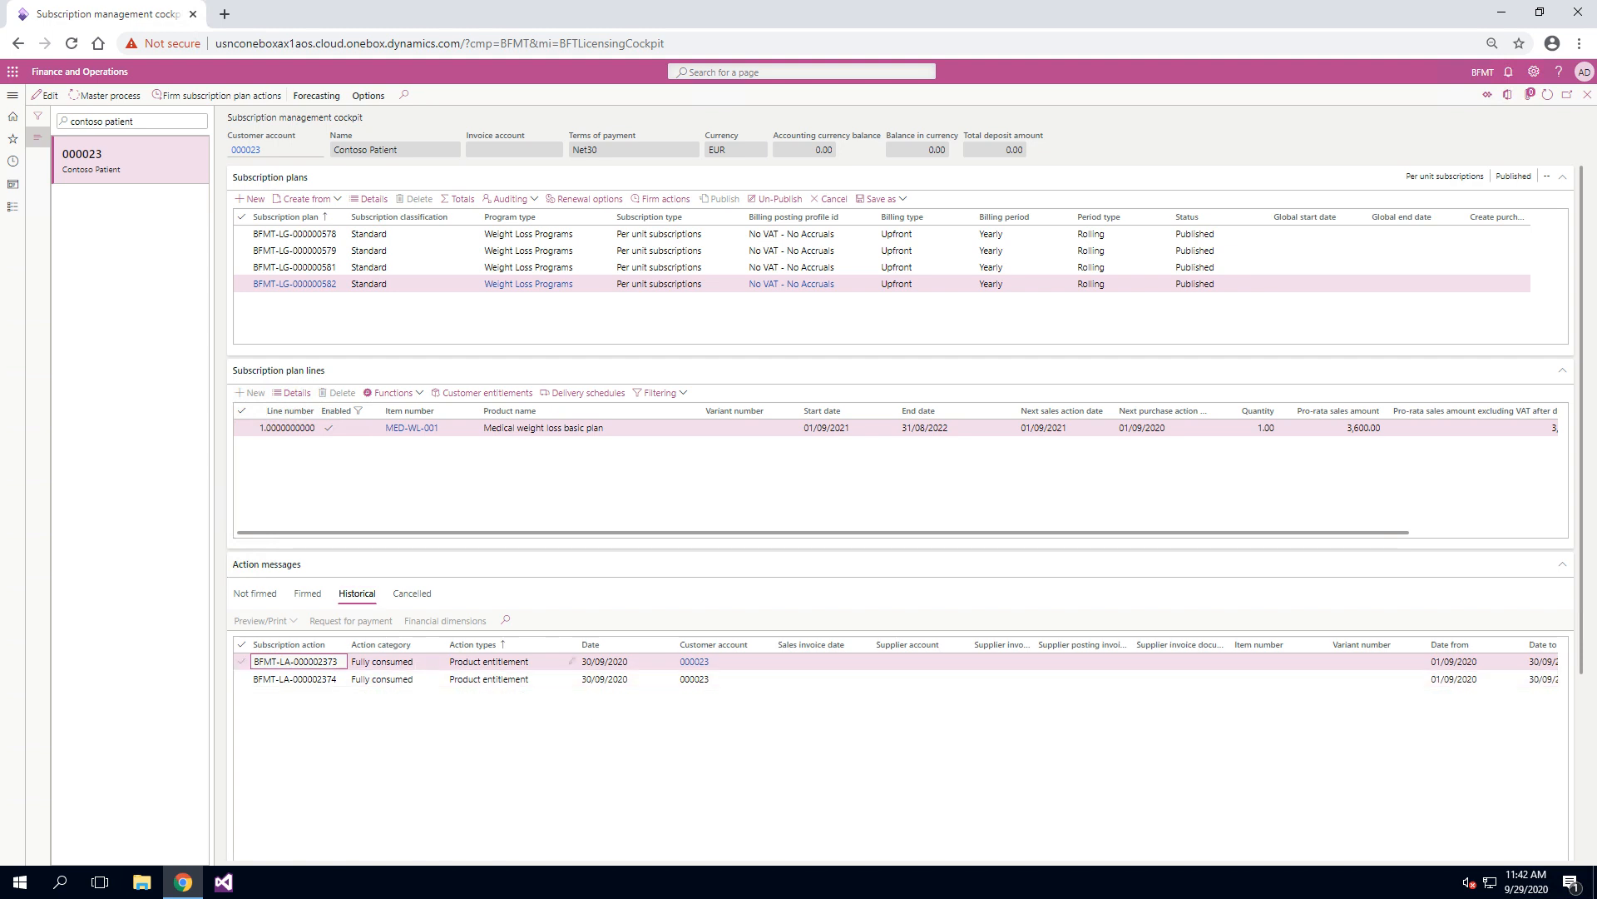
left_click(363, 661)
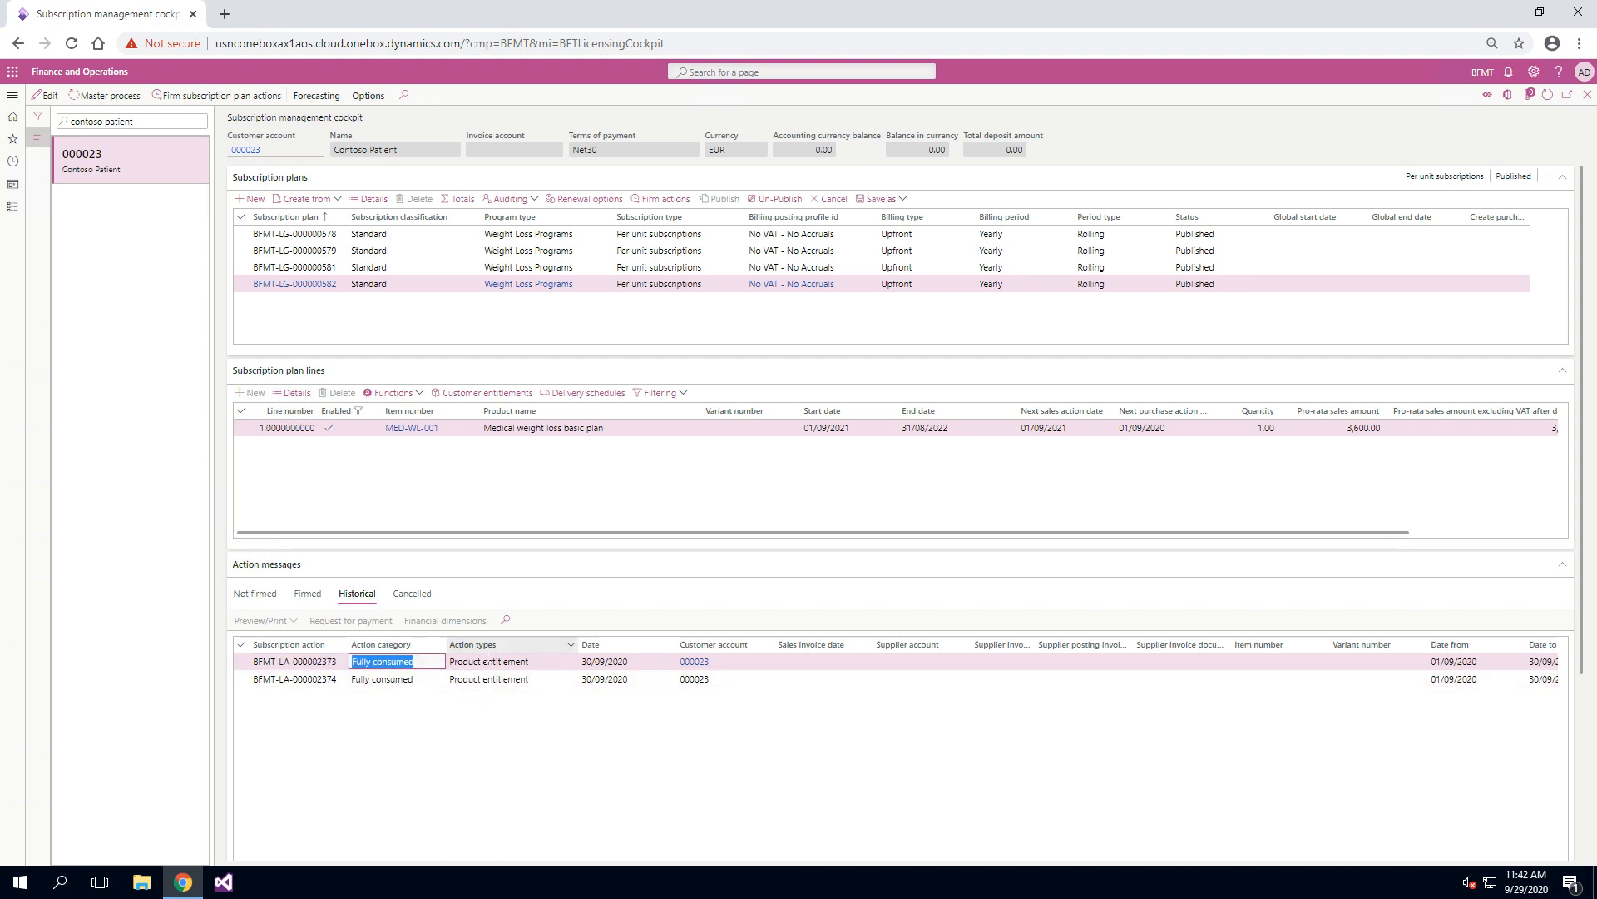
left_click(455, 662)
scroll(544, 719, "right", 4)
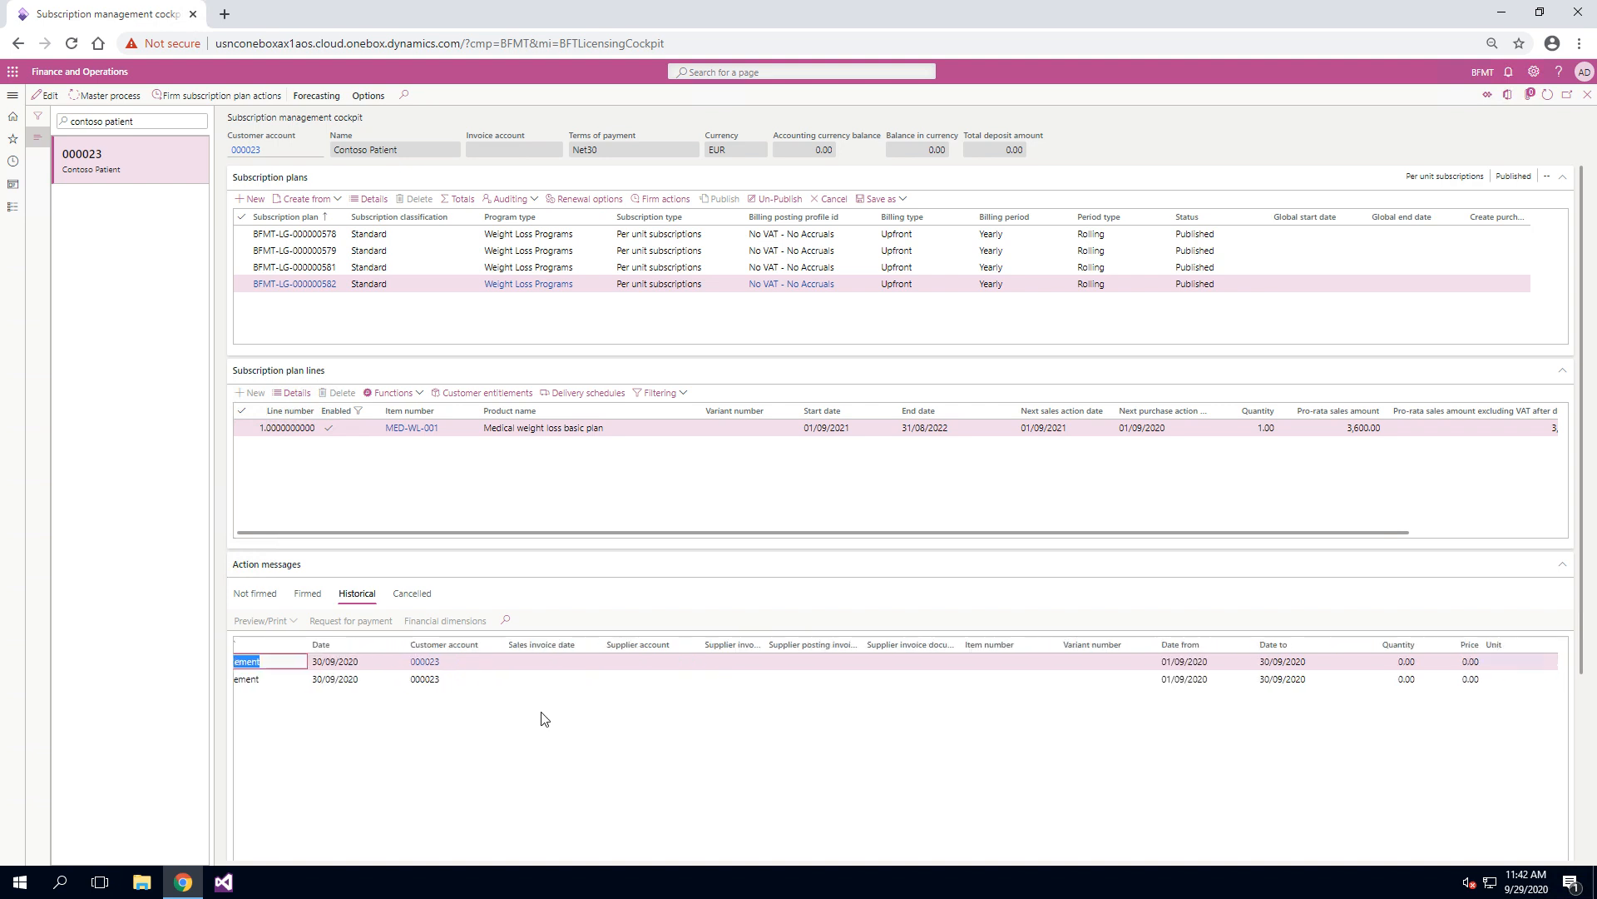
scroll(544, 719, "right", 3)
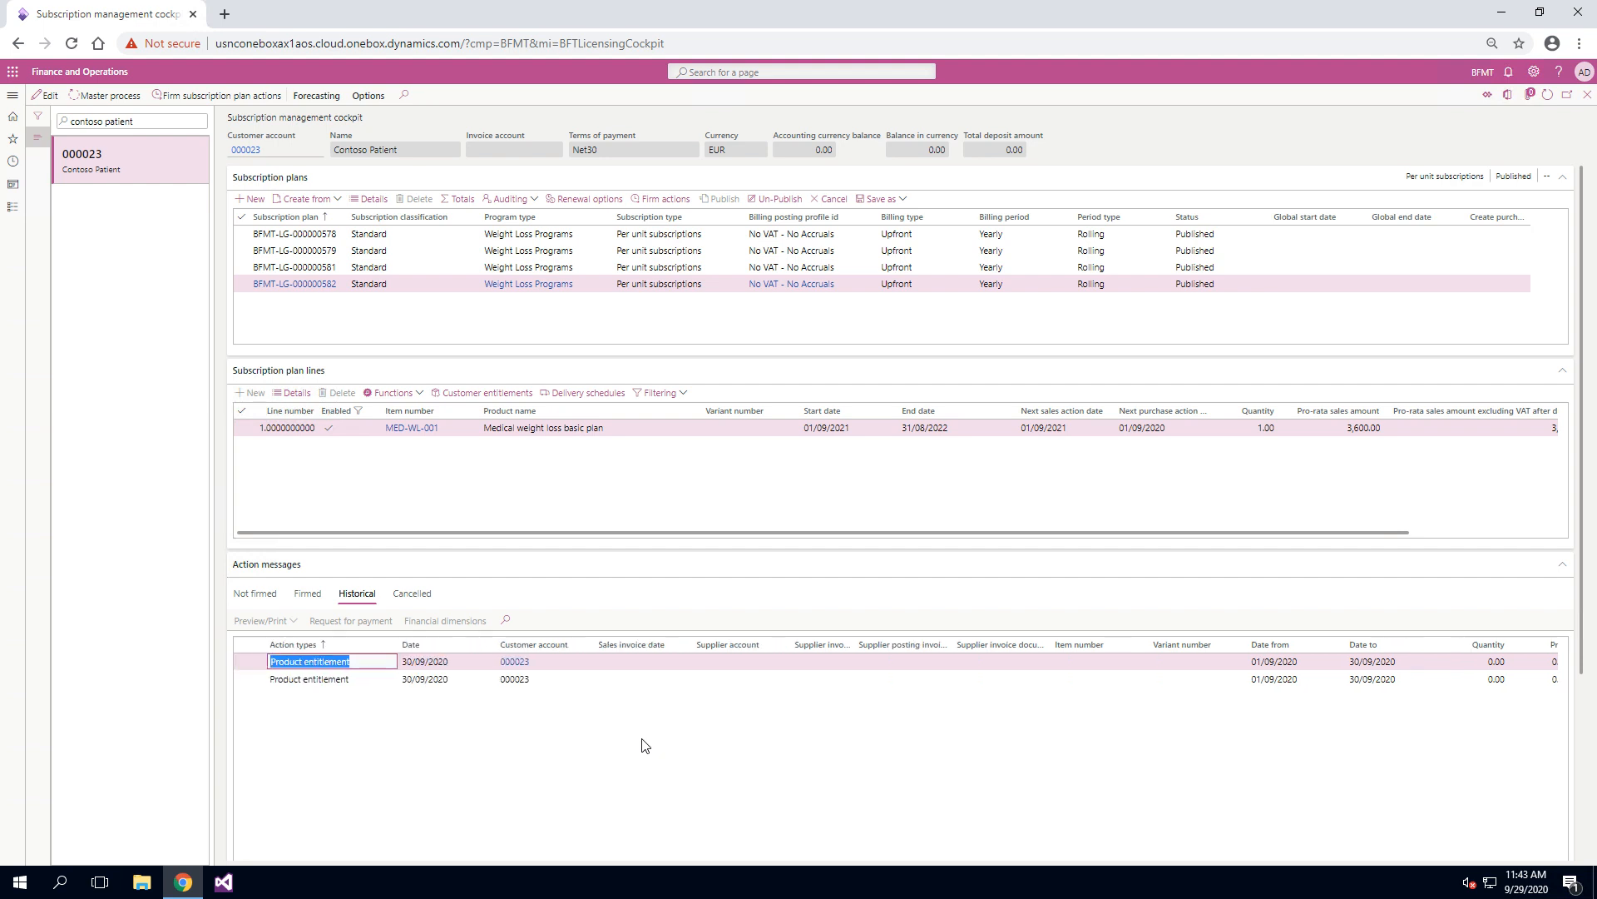
Step: Show the firmed actions again, check the plan line's Basic visit entitlement and return to the product entitlement action
left_click(307, 593)
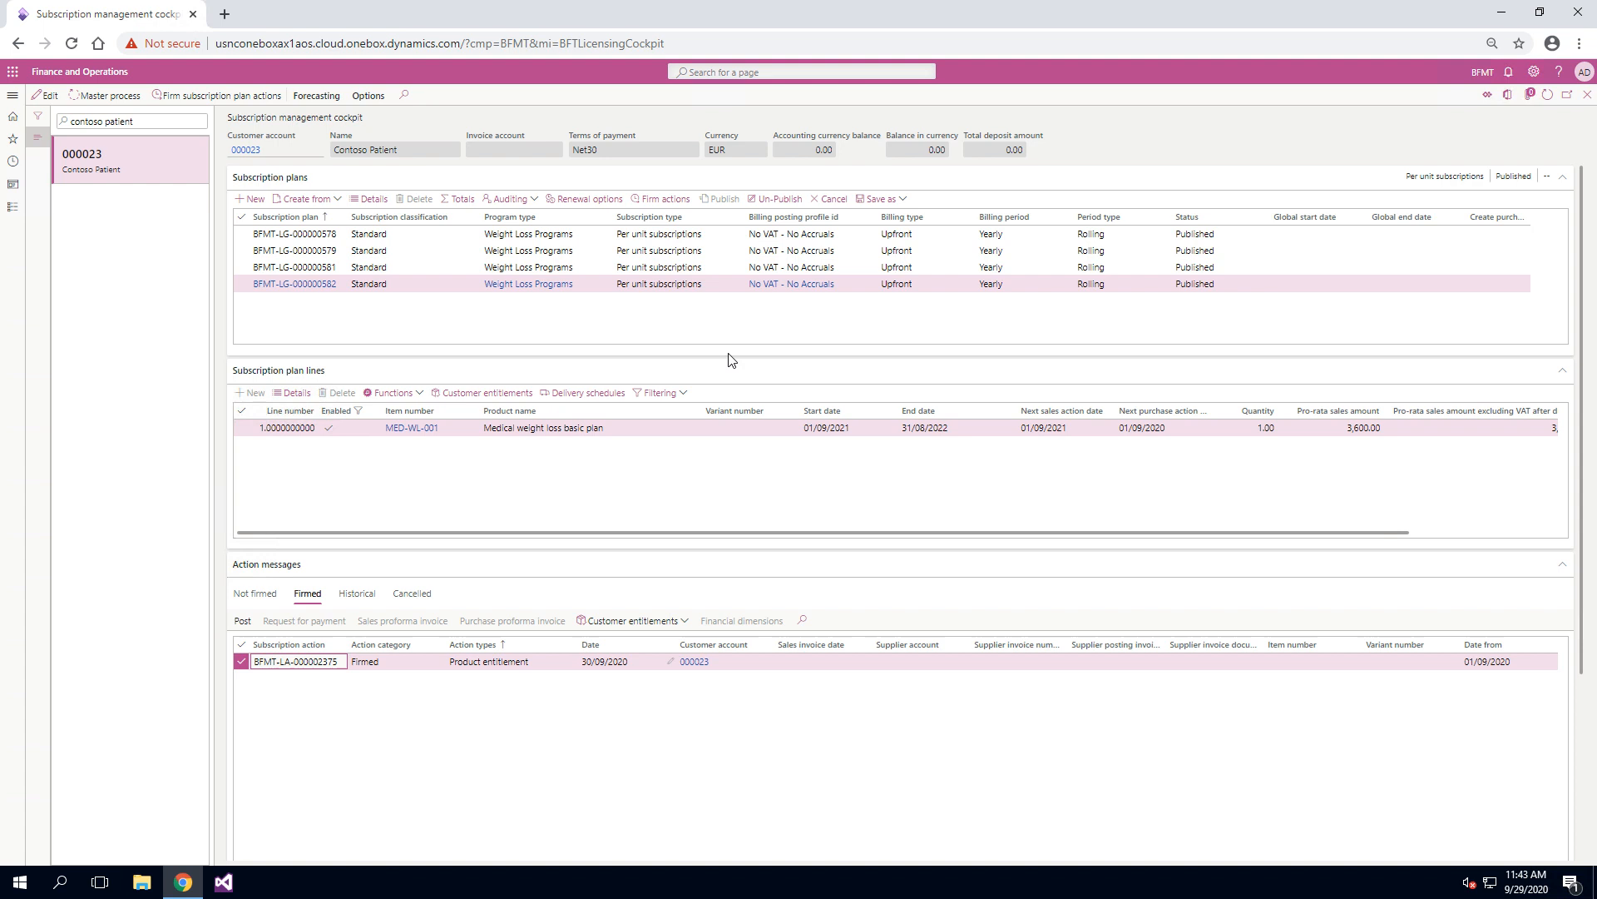
left_click(486, 393)
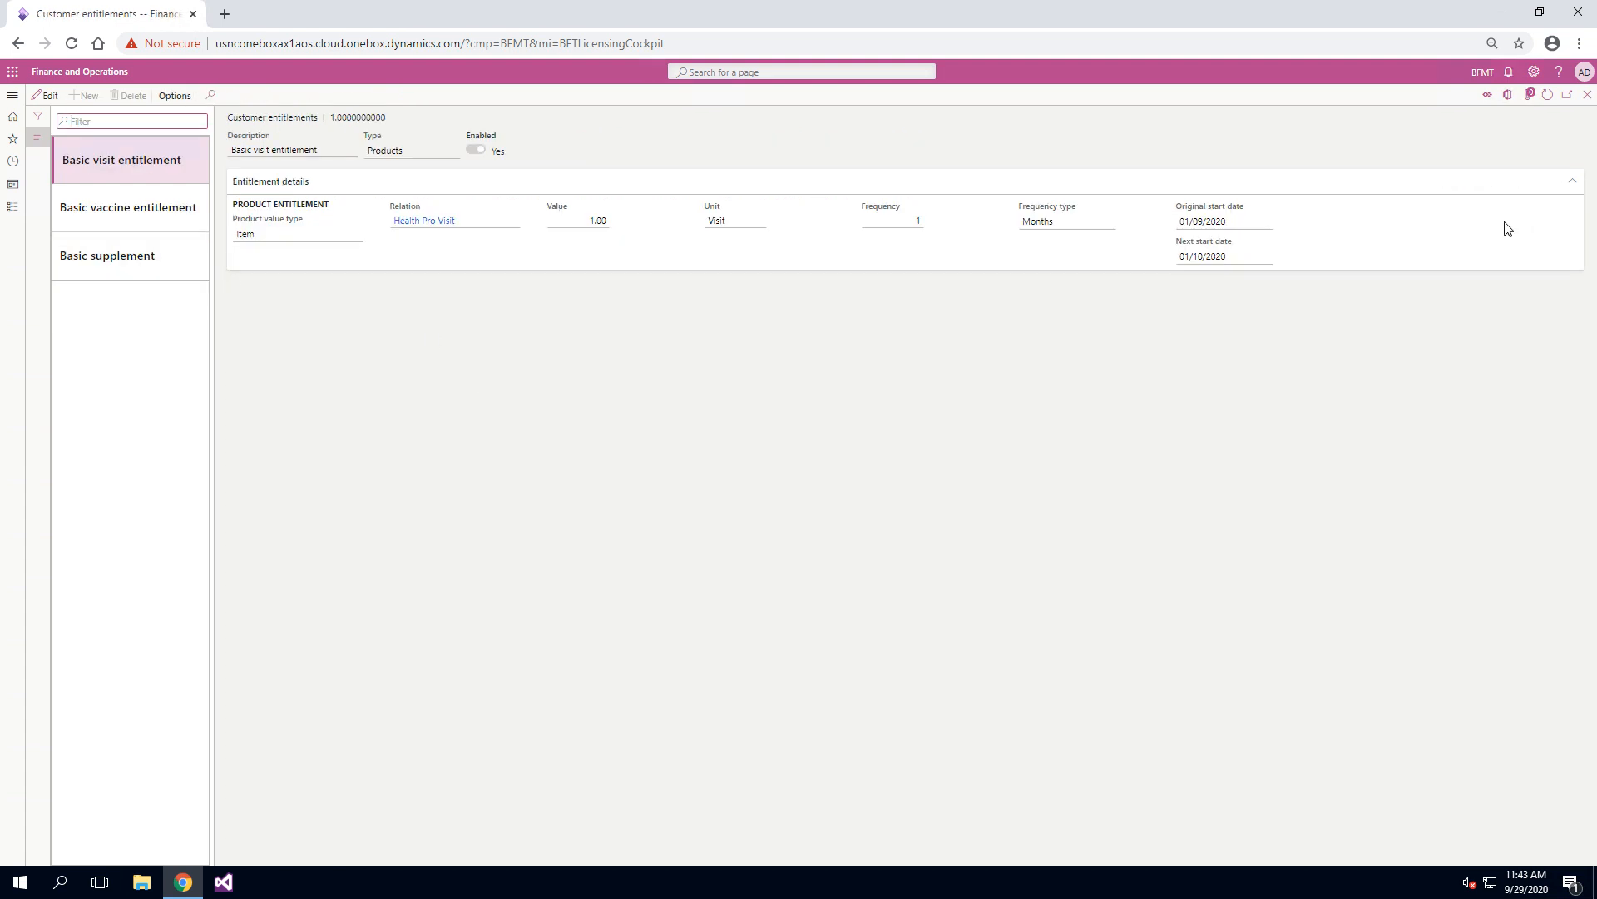
left_click(1587, 95)
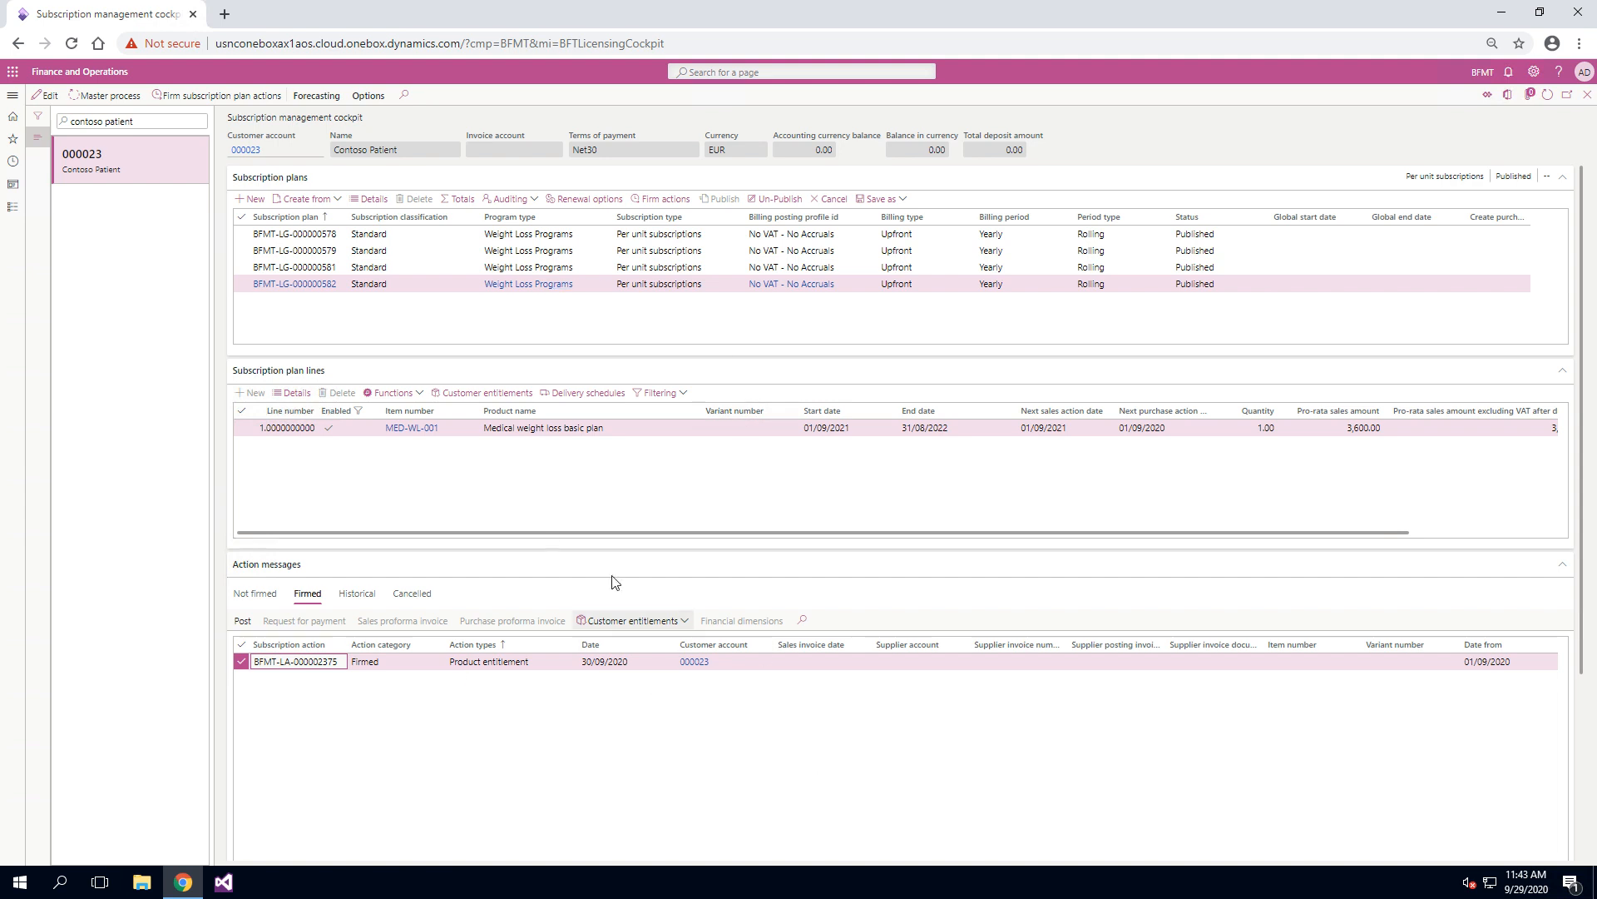
left_click(540, 663)
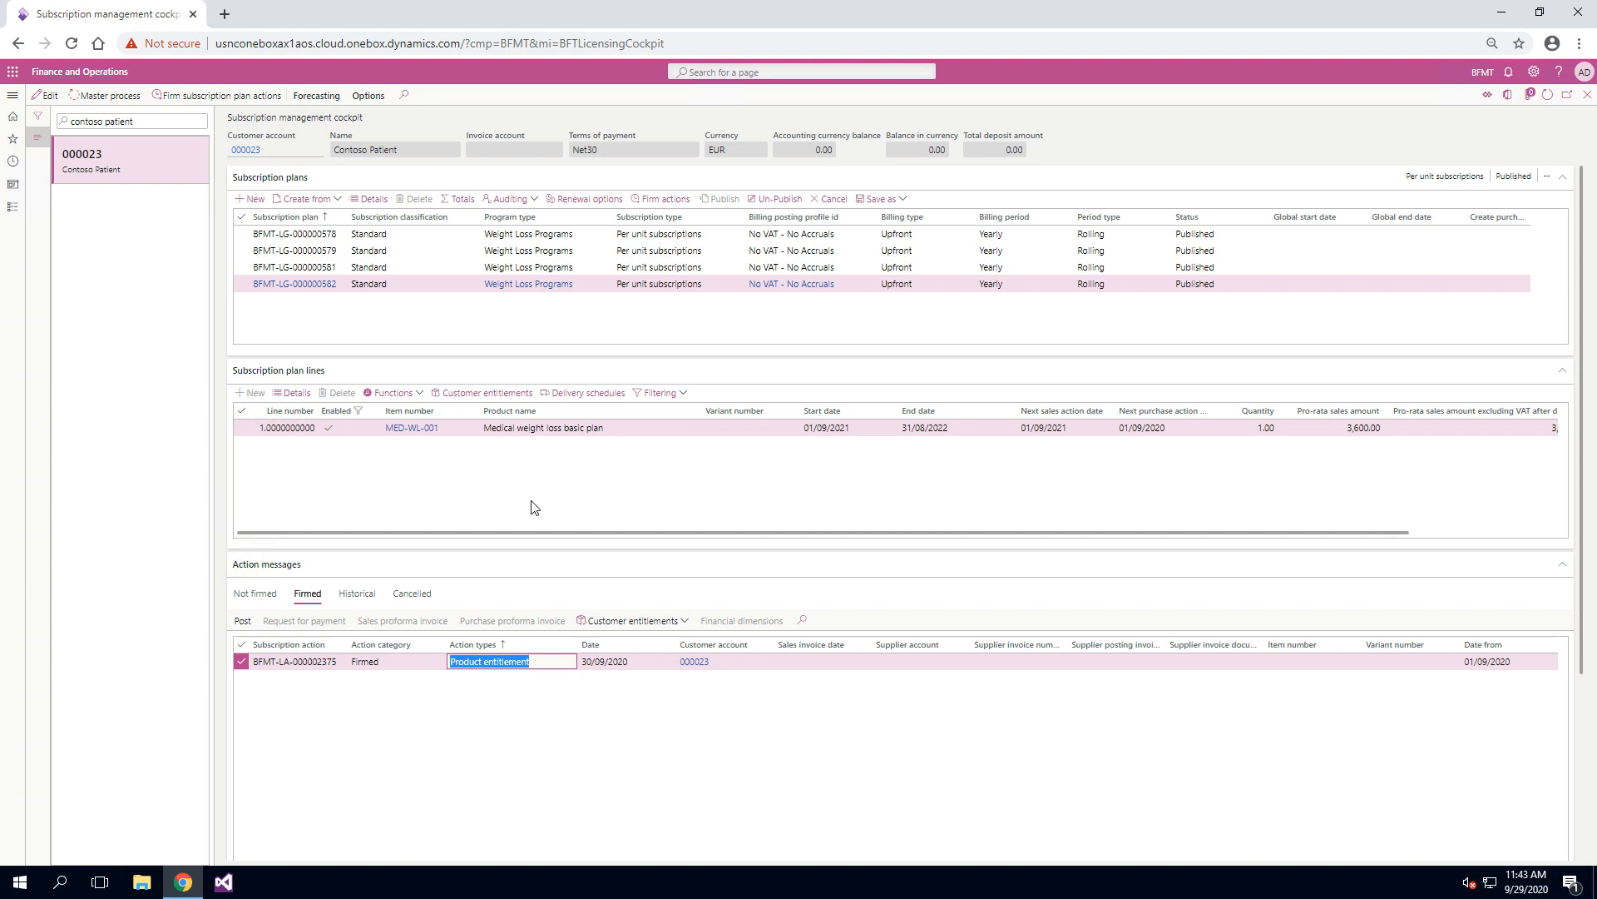
Step: Duplicate the cockpit browser tab and open the Sales ledger's All sales orders list in the copy
right_click(119, 18)
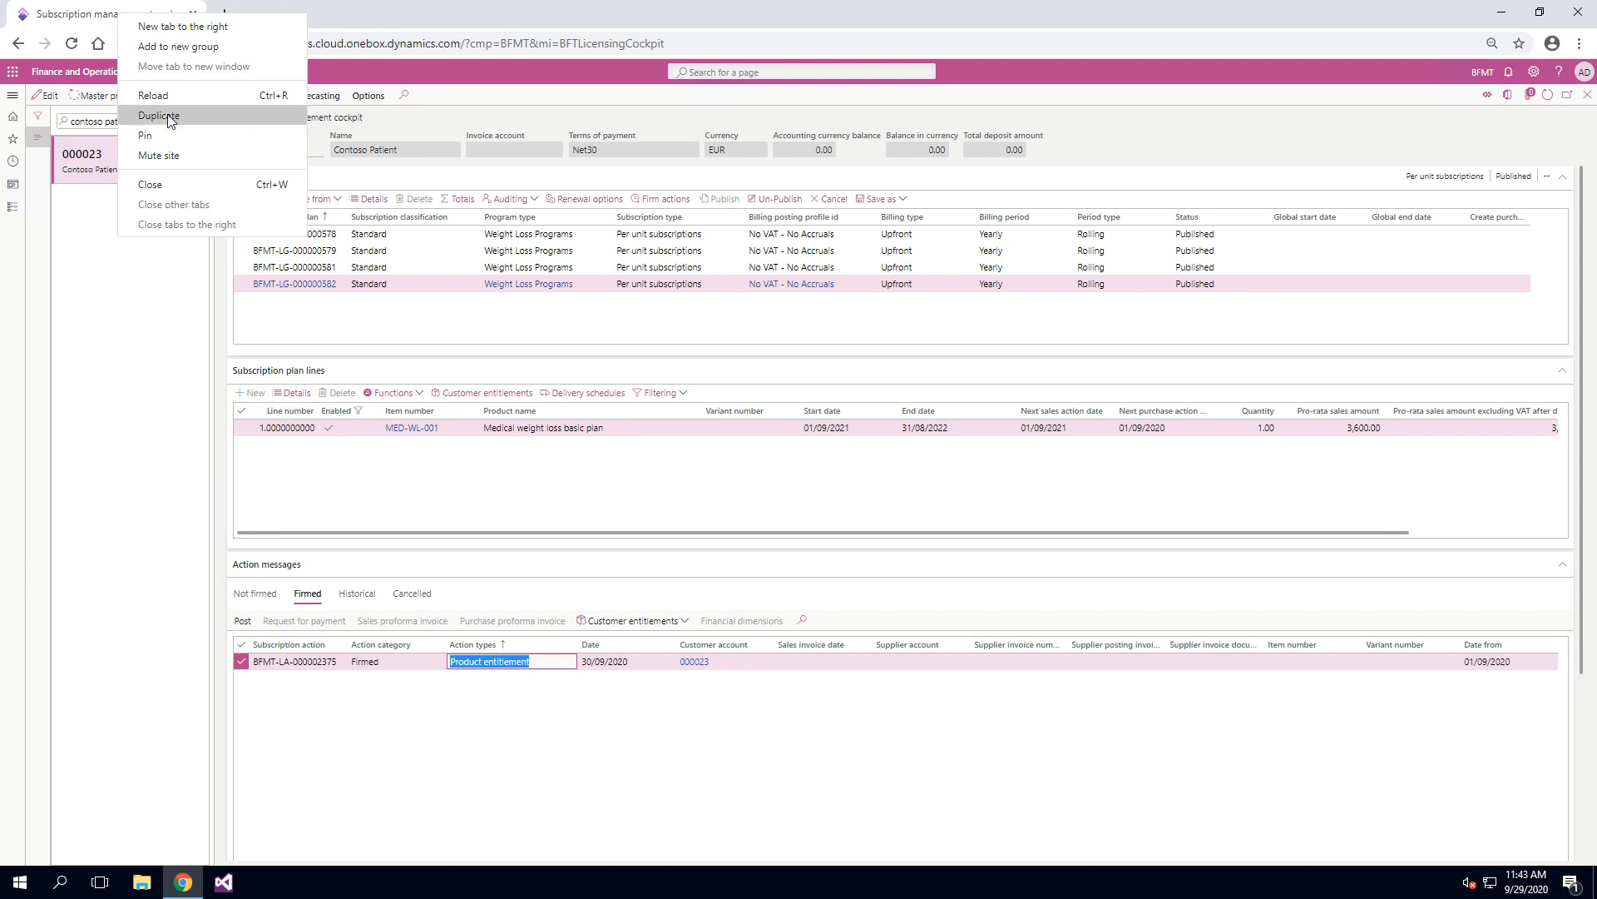
left_click(159, 116)
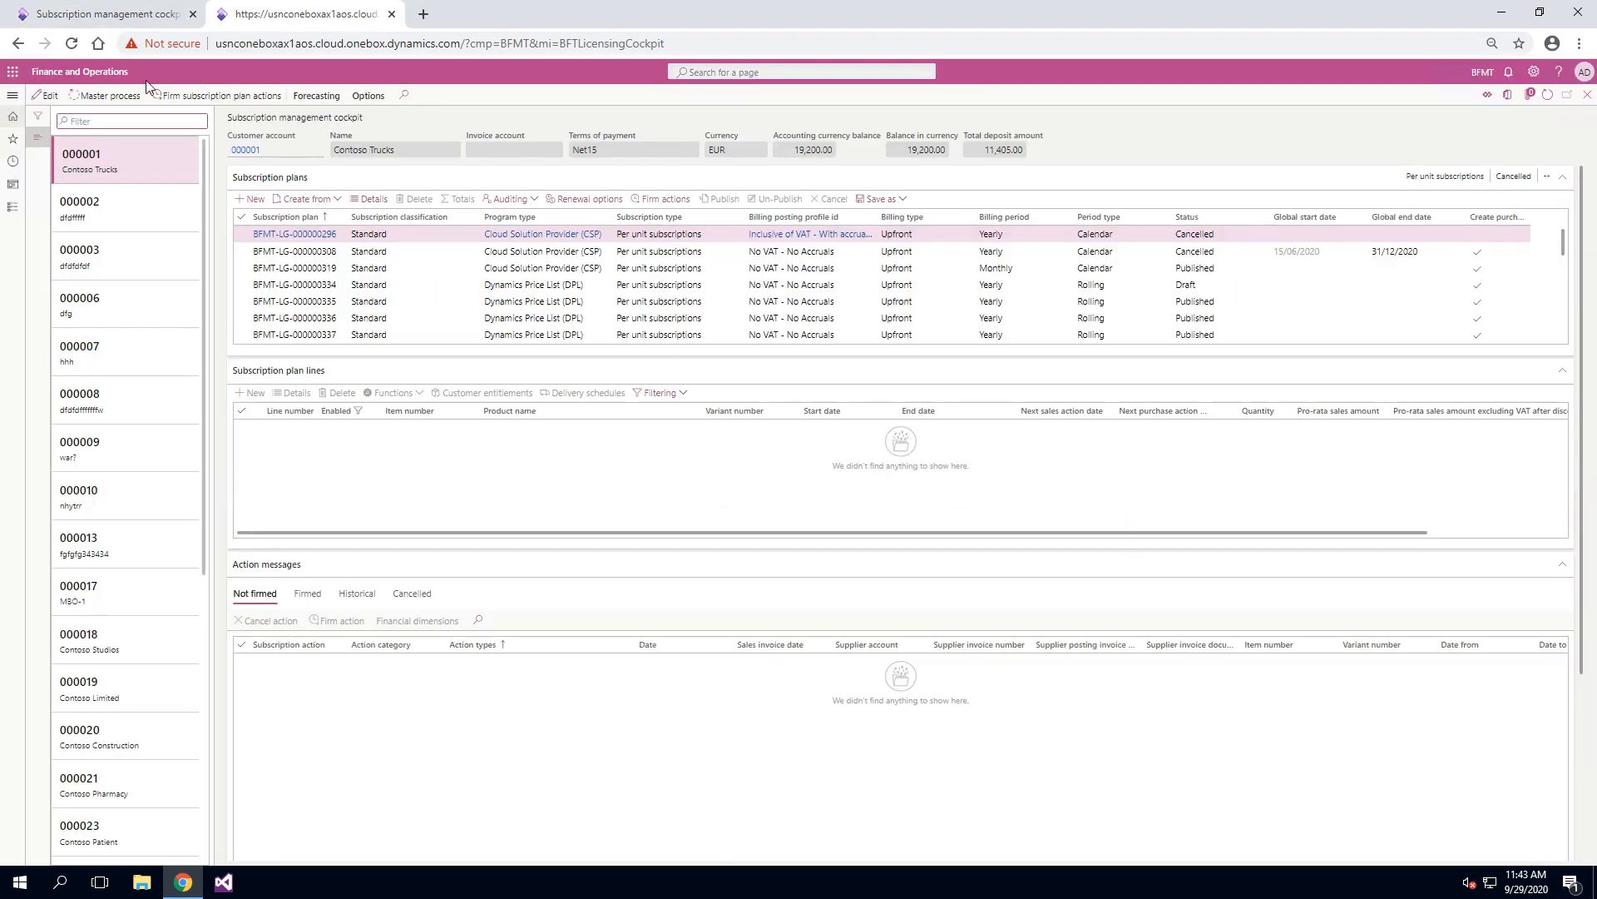
left_click(10, 97)
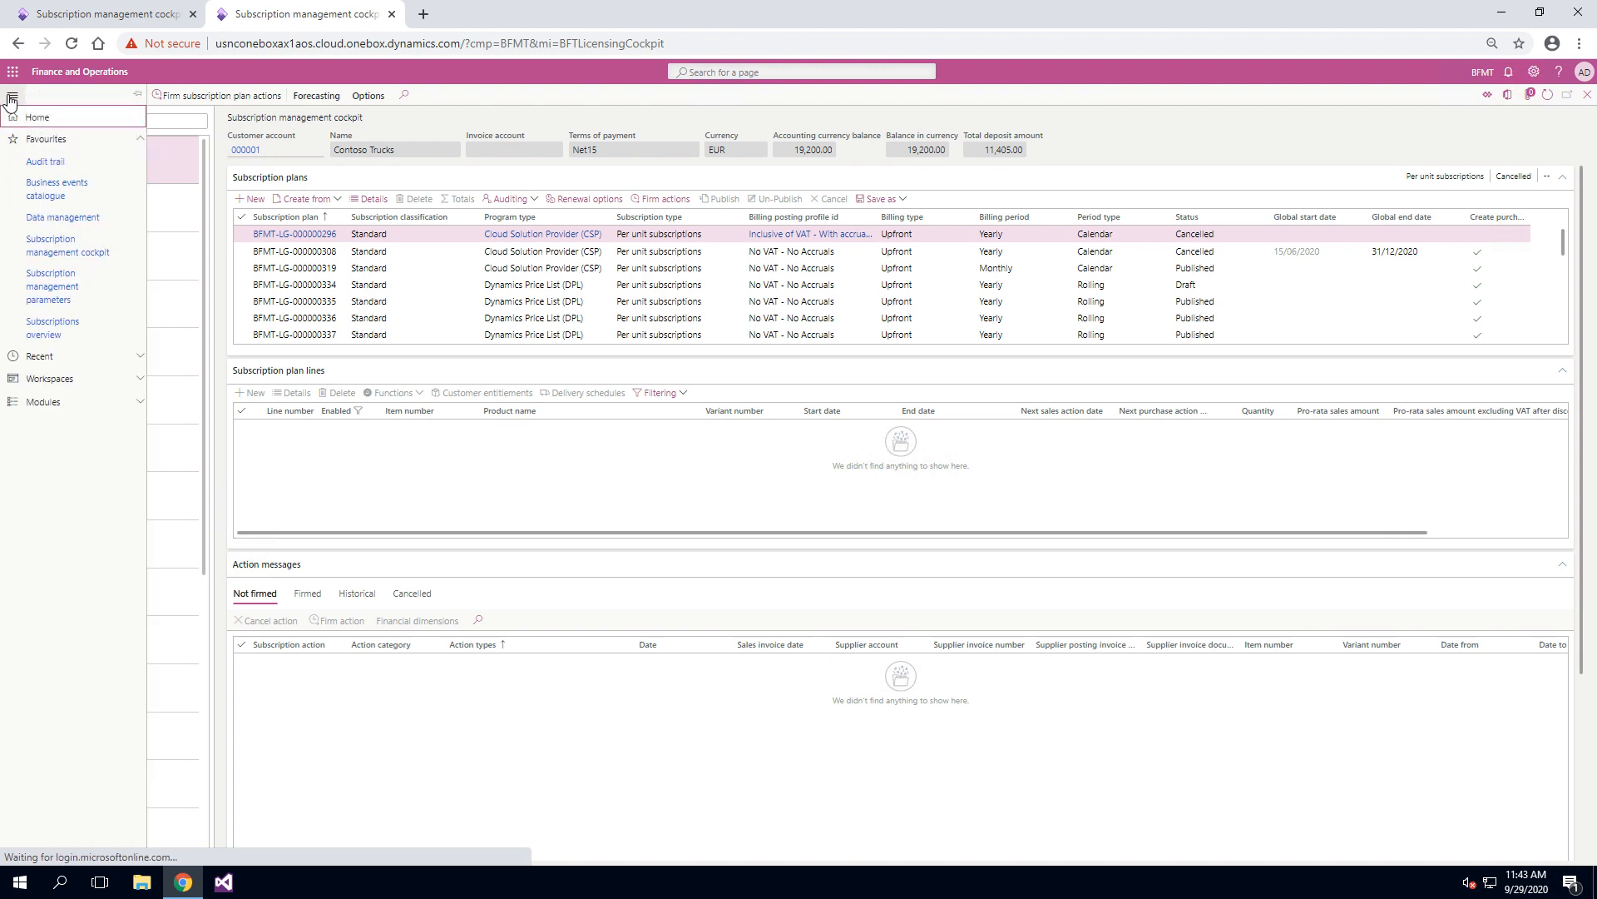
left_click(86, 141)
left_click(87, 206)
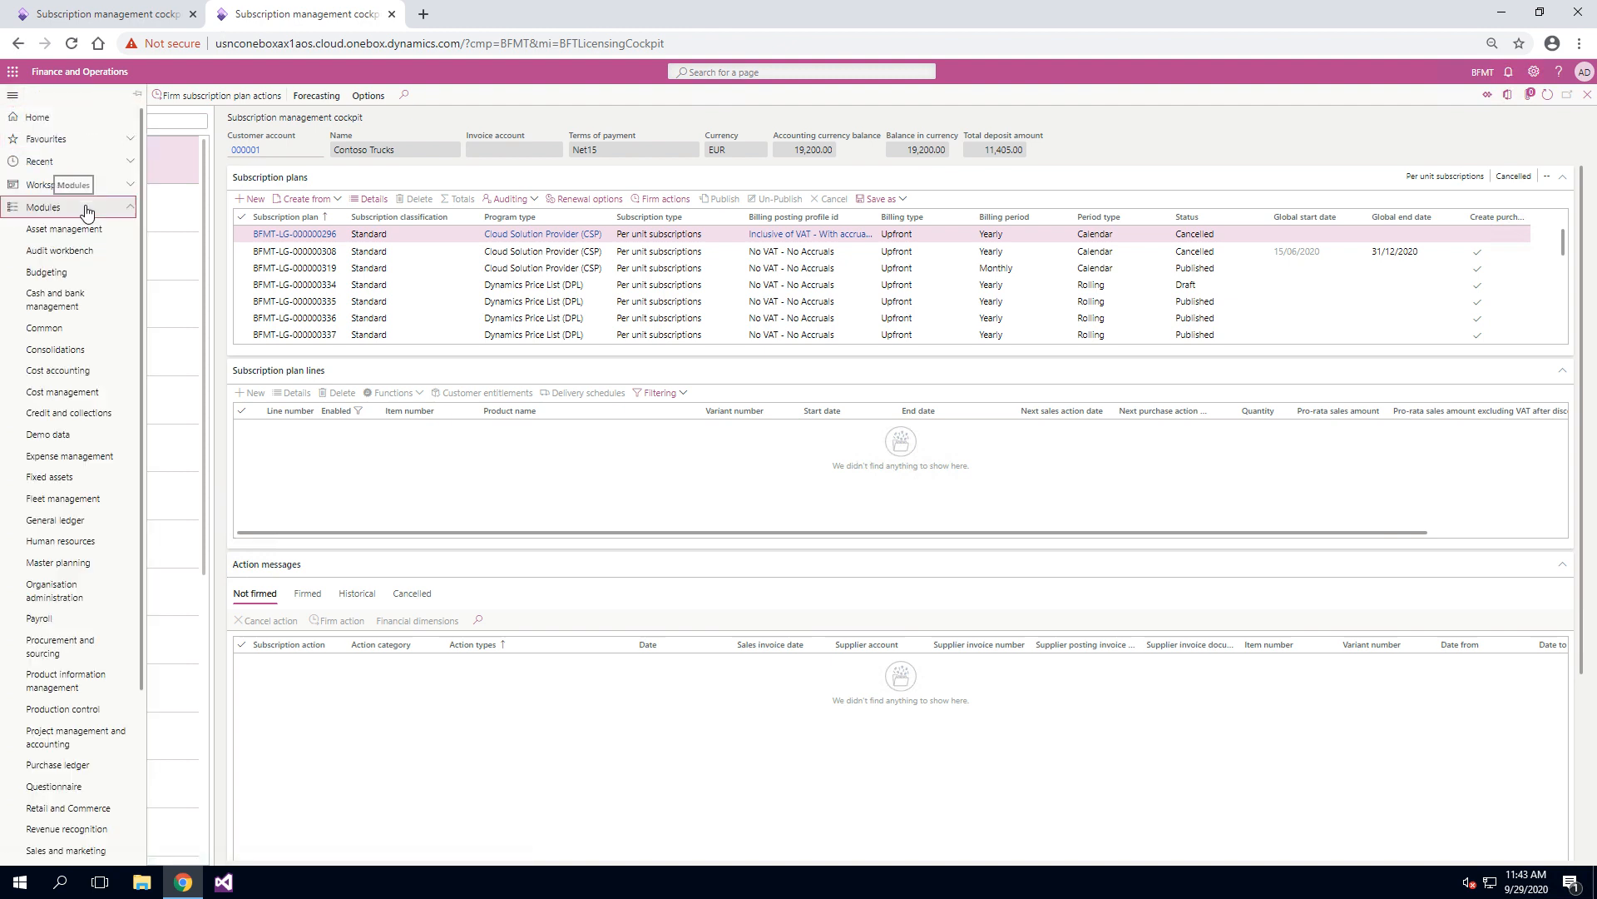
scroll(101, 449, "down", 3)
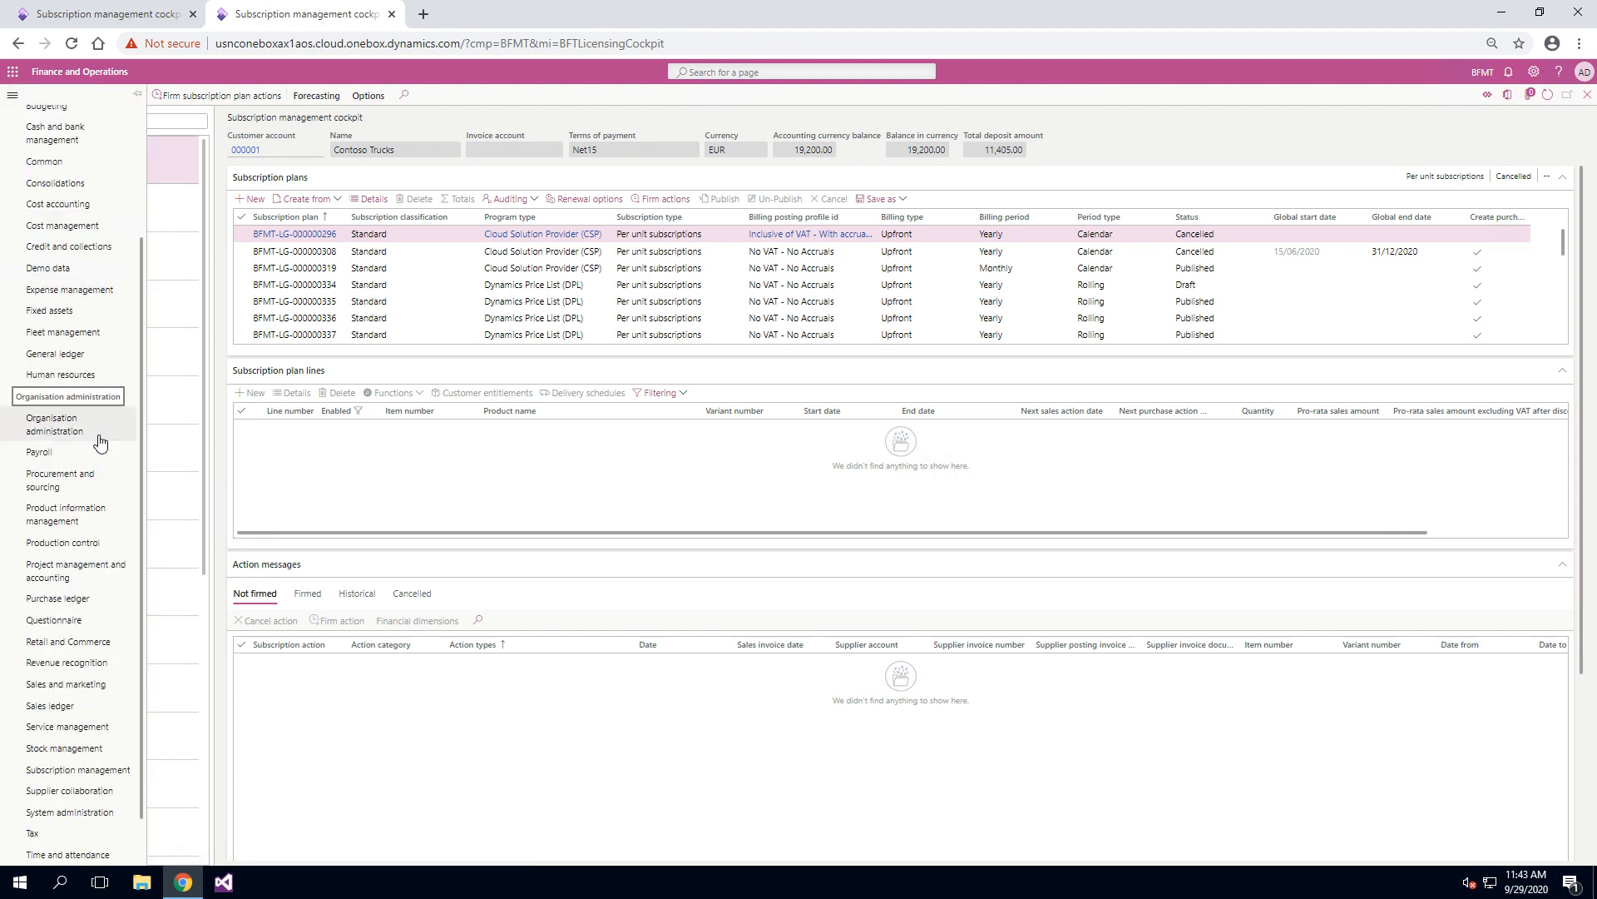
scroll(83, 578, "down", 1)
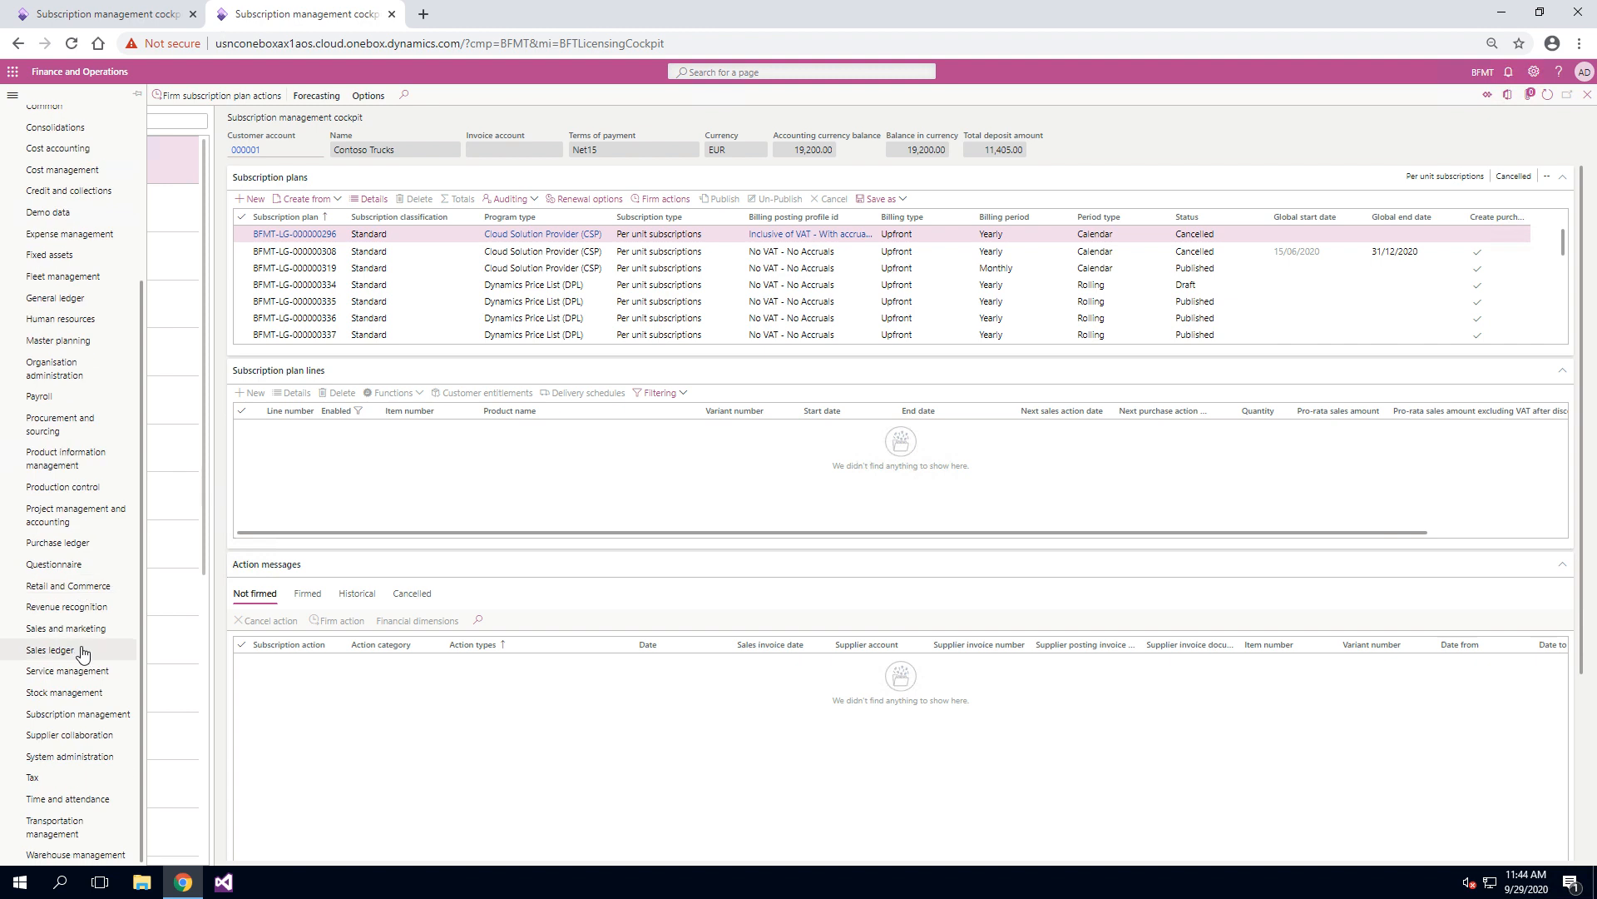
left_click(77, 649)
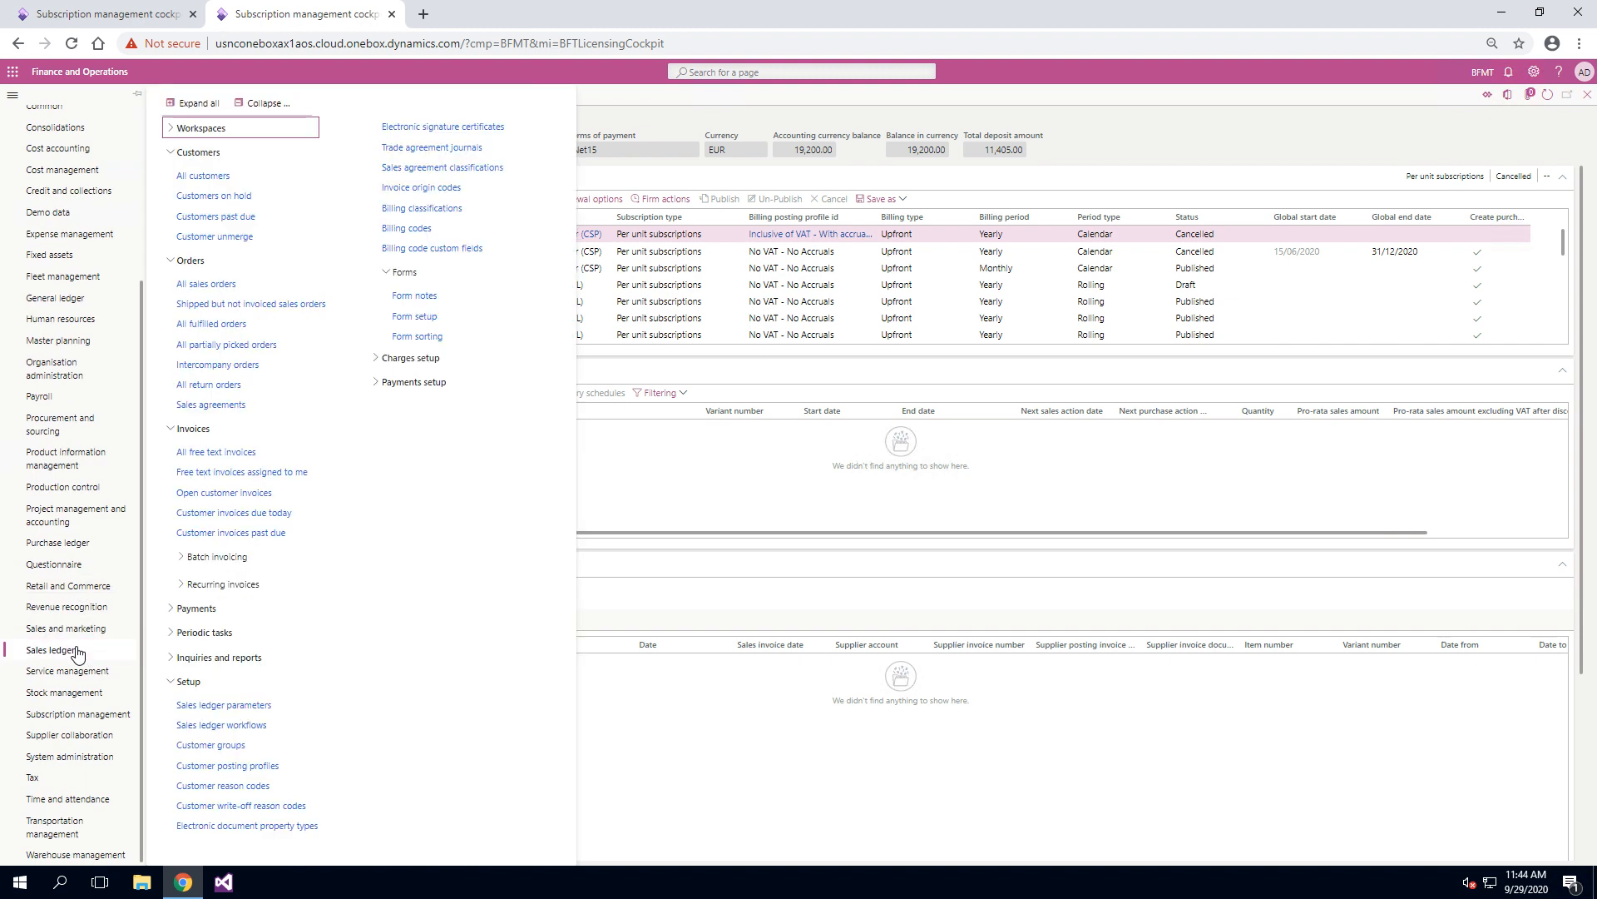
left_click(204, 283)
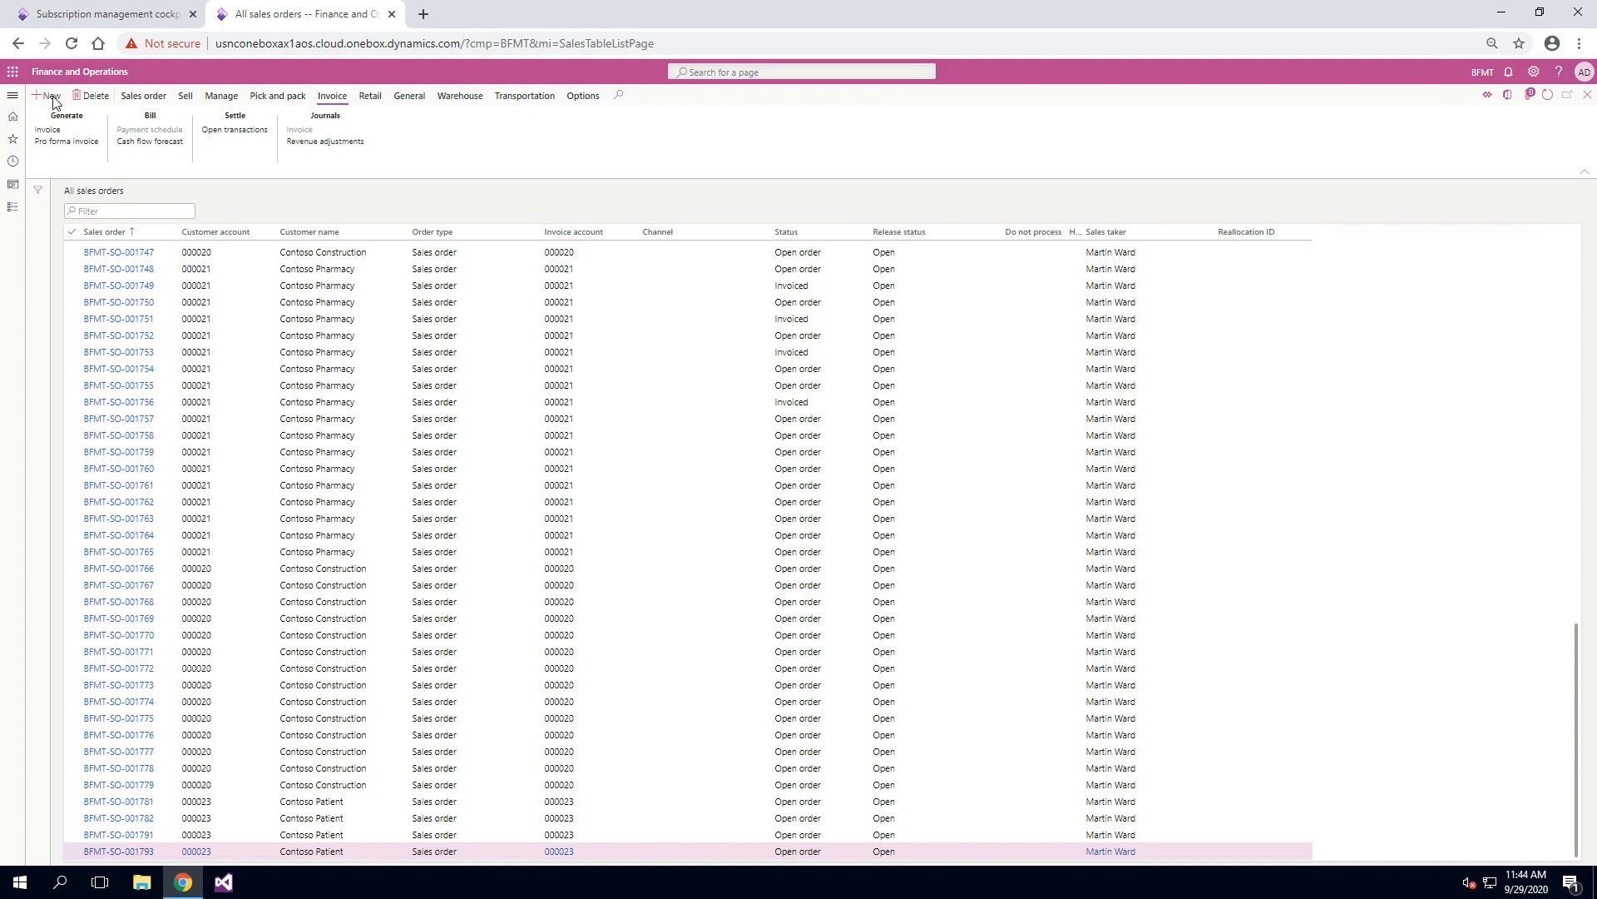
Step: Create a sales order for the customer shown in the subscription cockpit, copying the customer account into the new order
left_click(129, 15)
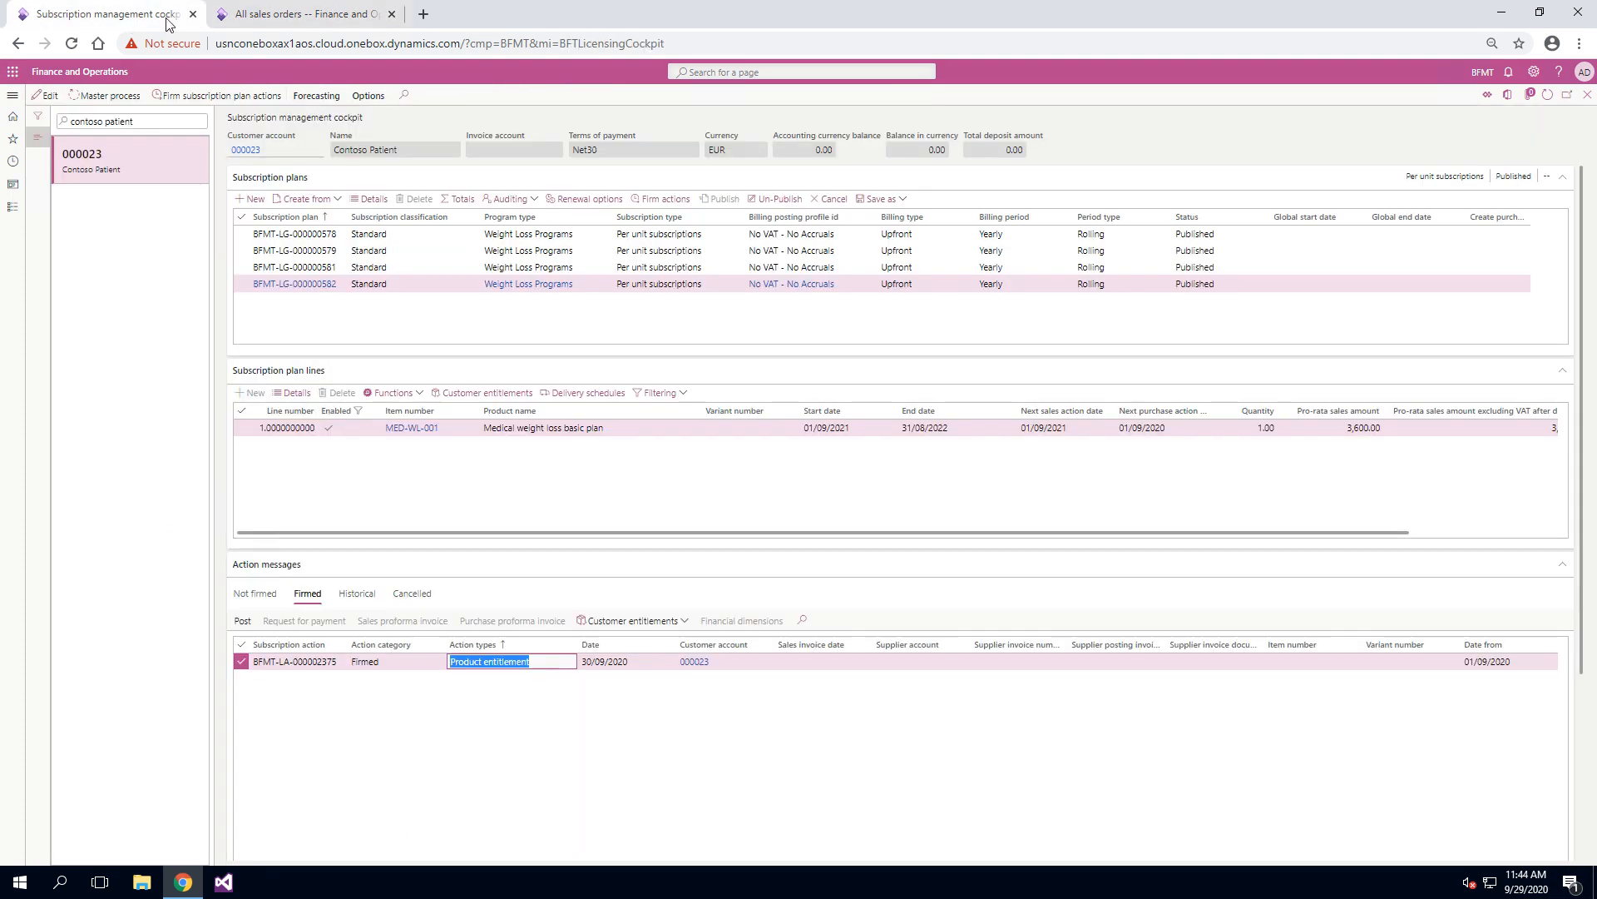
left_click(239, 151)
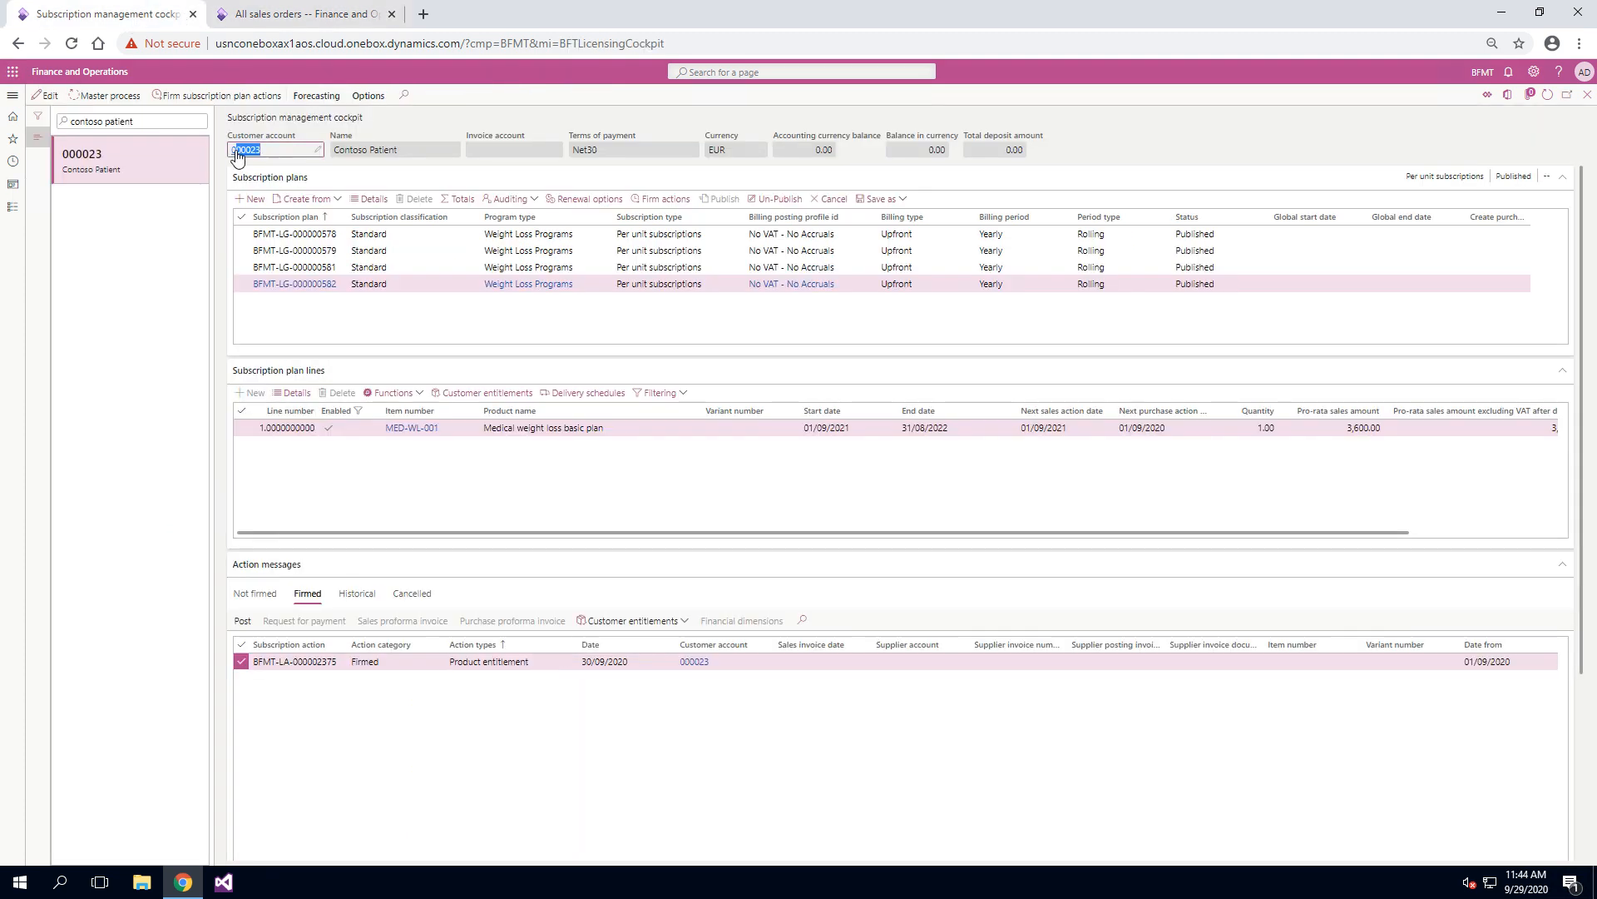
right_click(233, 158)
left_click(265, 167)
left_click(310, 12)
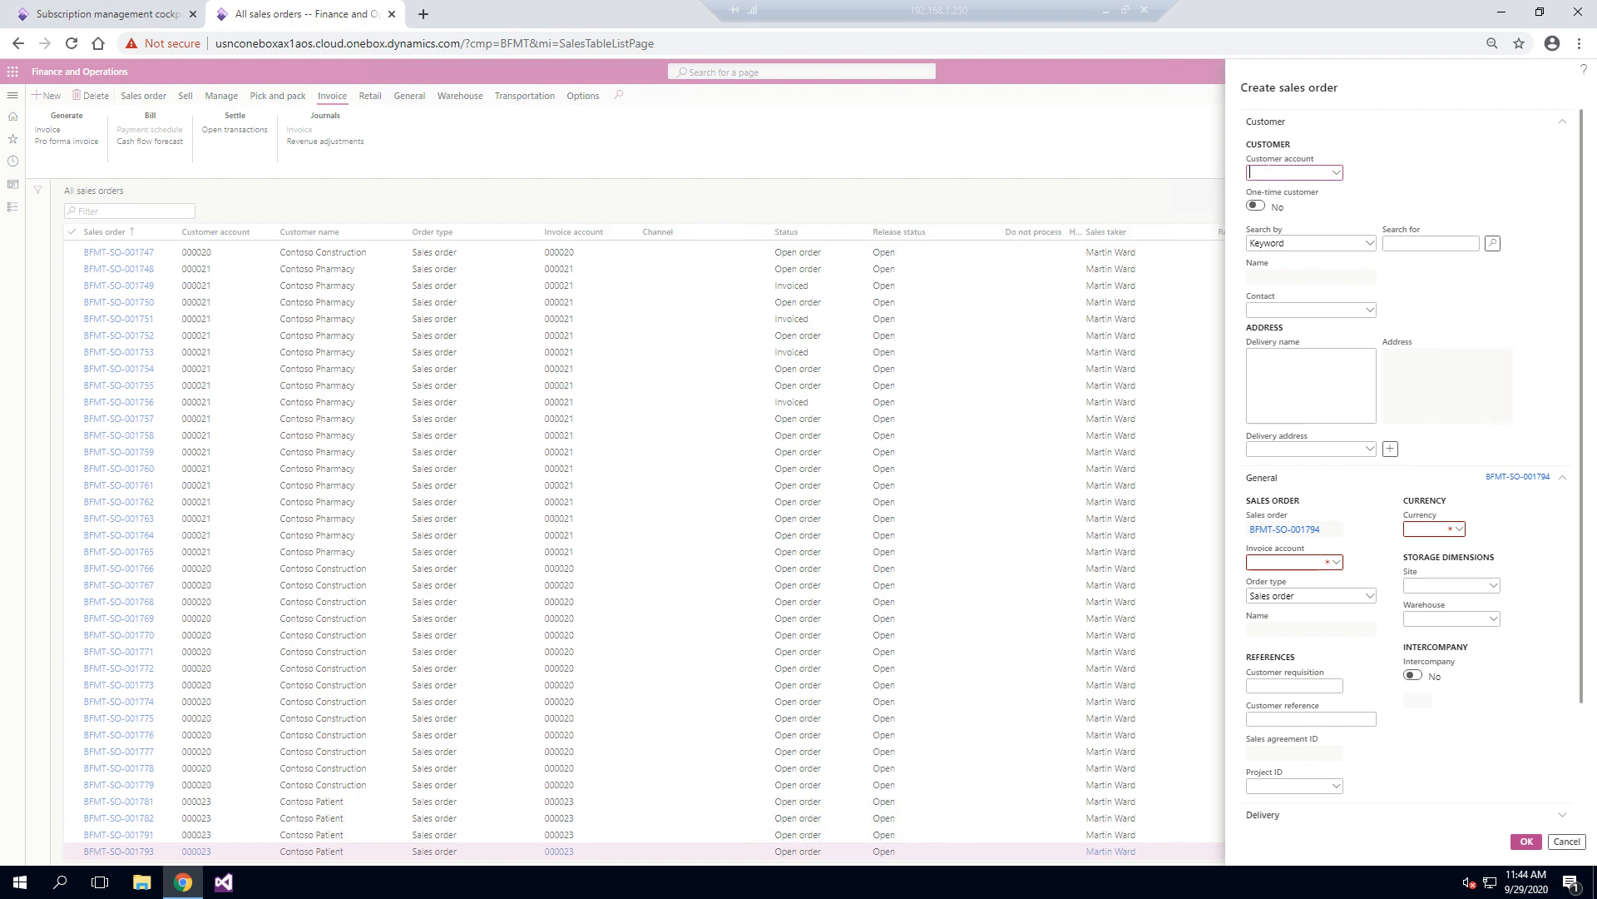
right_click(1268, 172)
left_click(1304, 291)
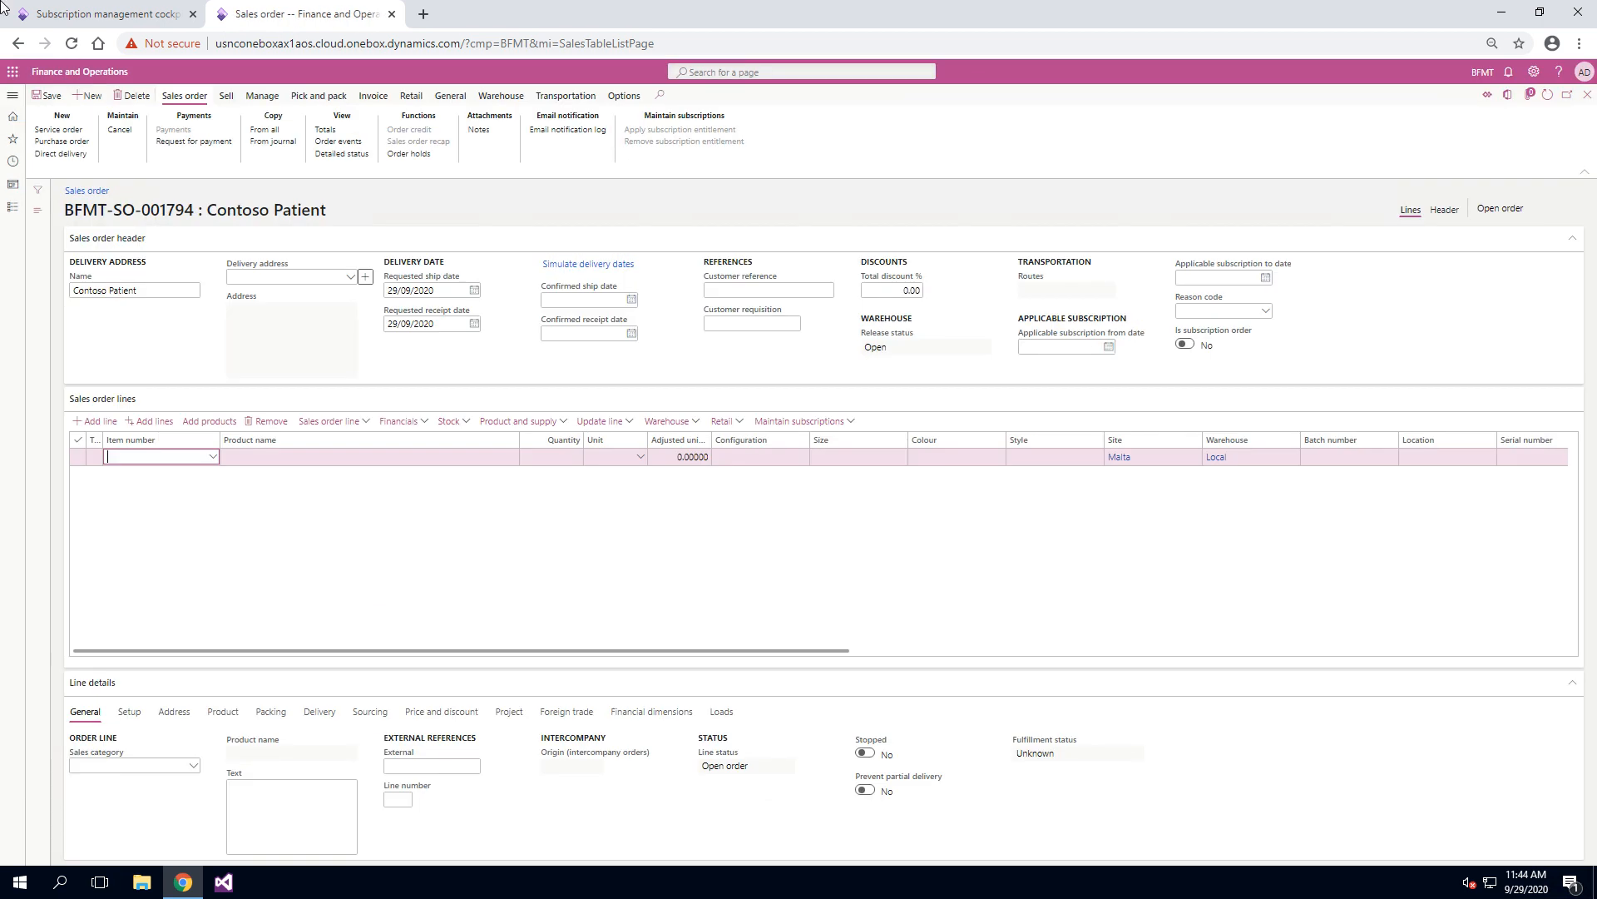
Step: Open the customer entitlements of the cockpit's plan line and copy the related item of the Basic supplement entitlement
left_click(88, 13)
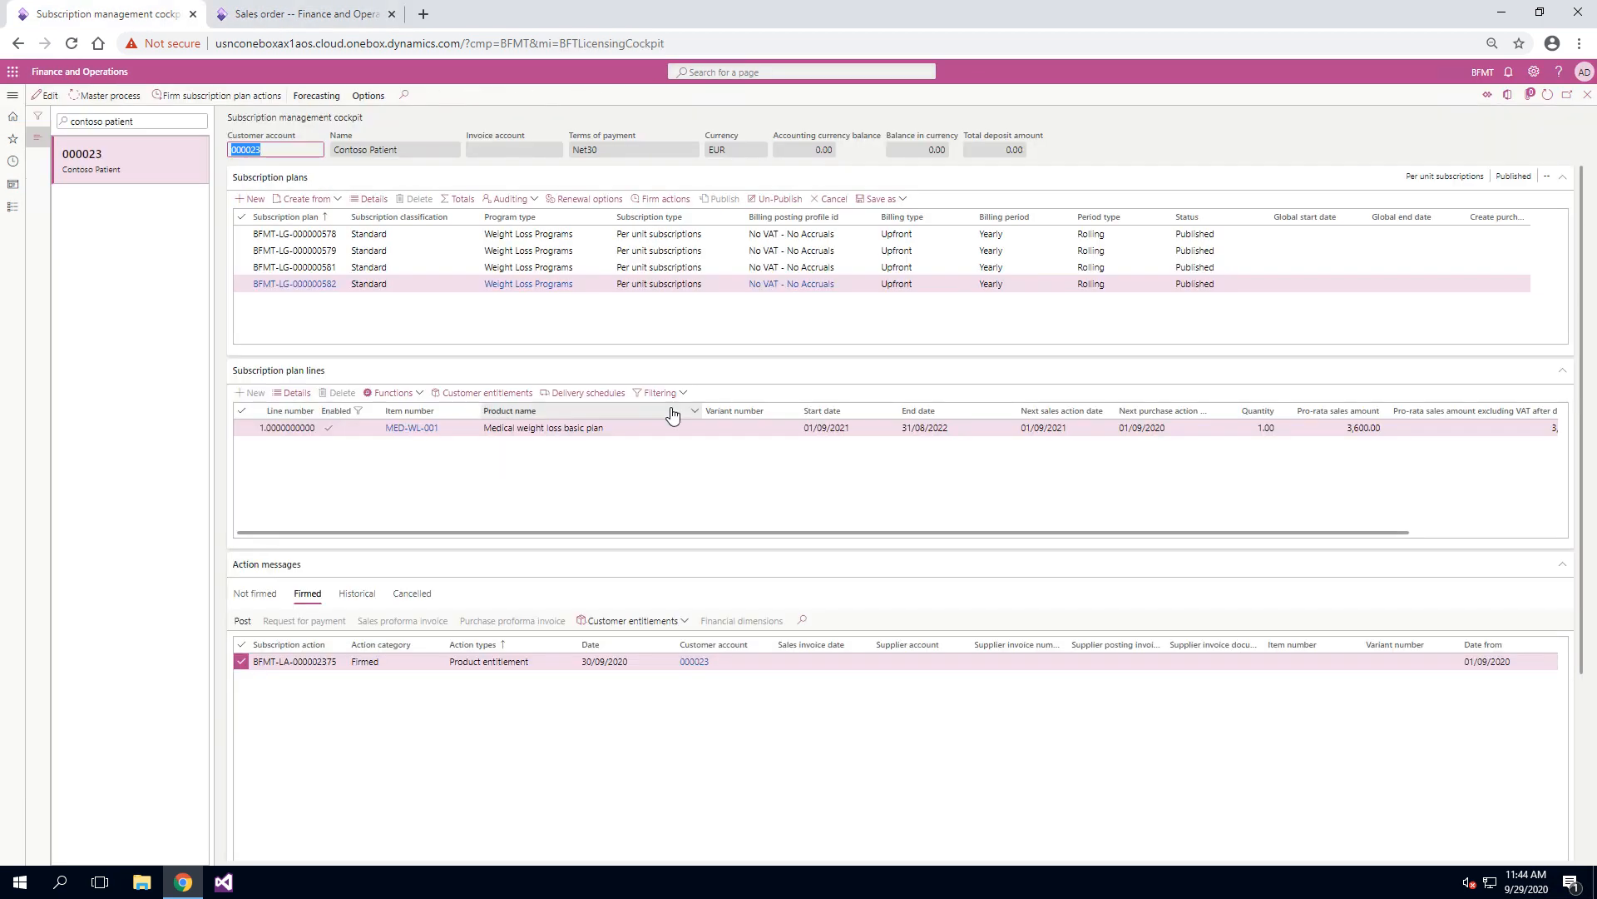
left_click(510, 396)
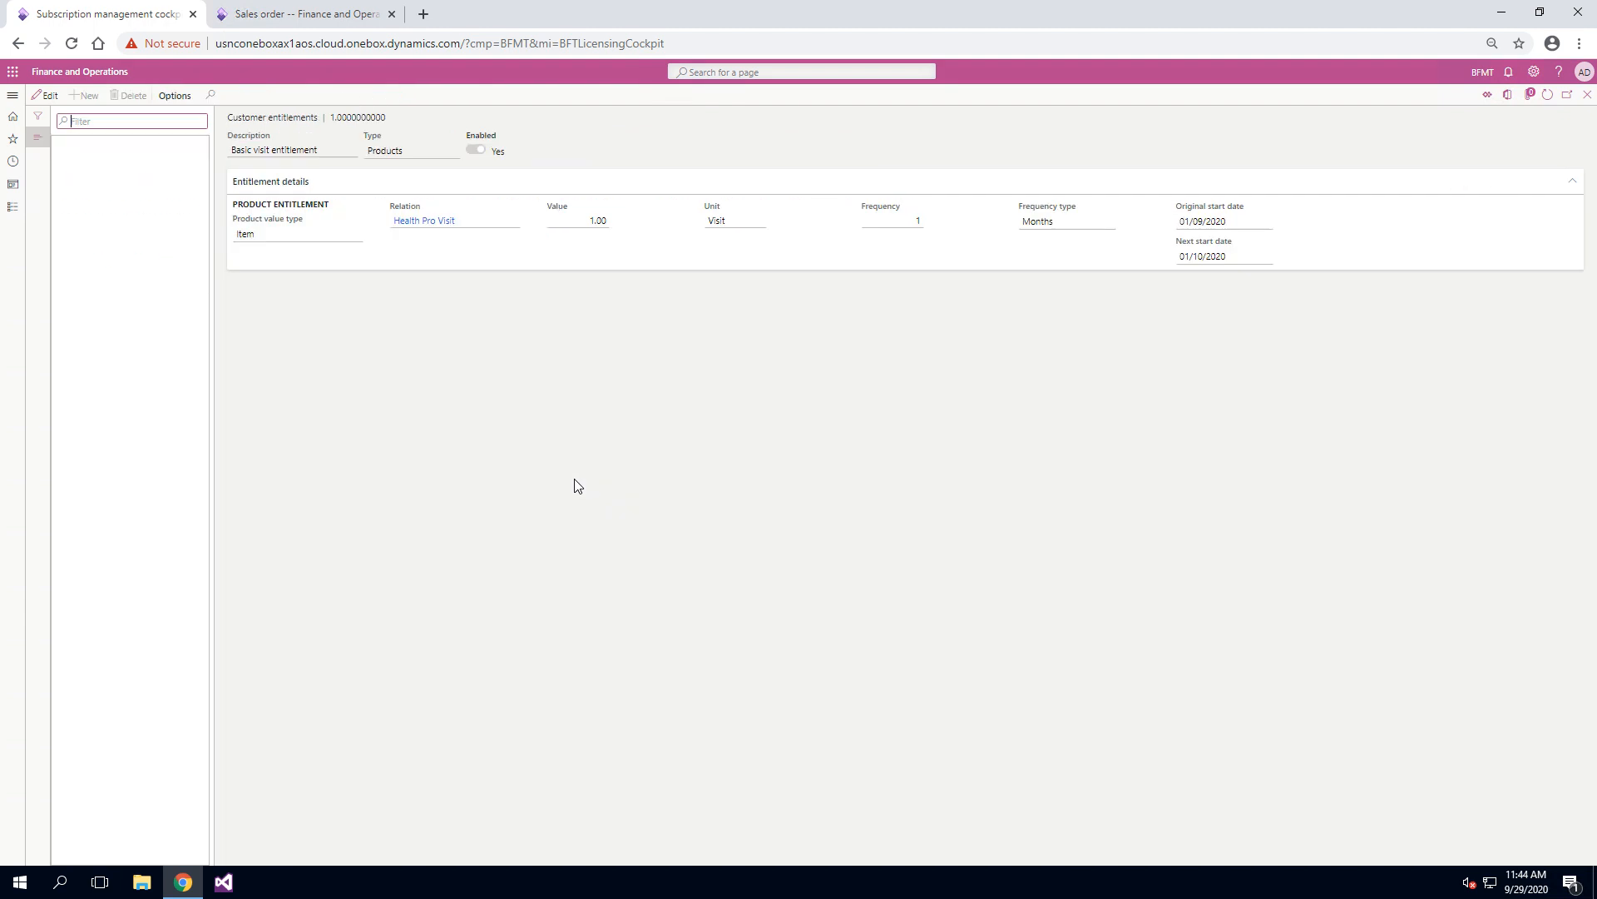
left_click(161, 278)
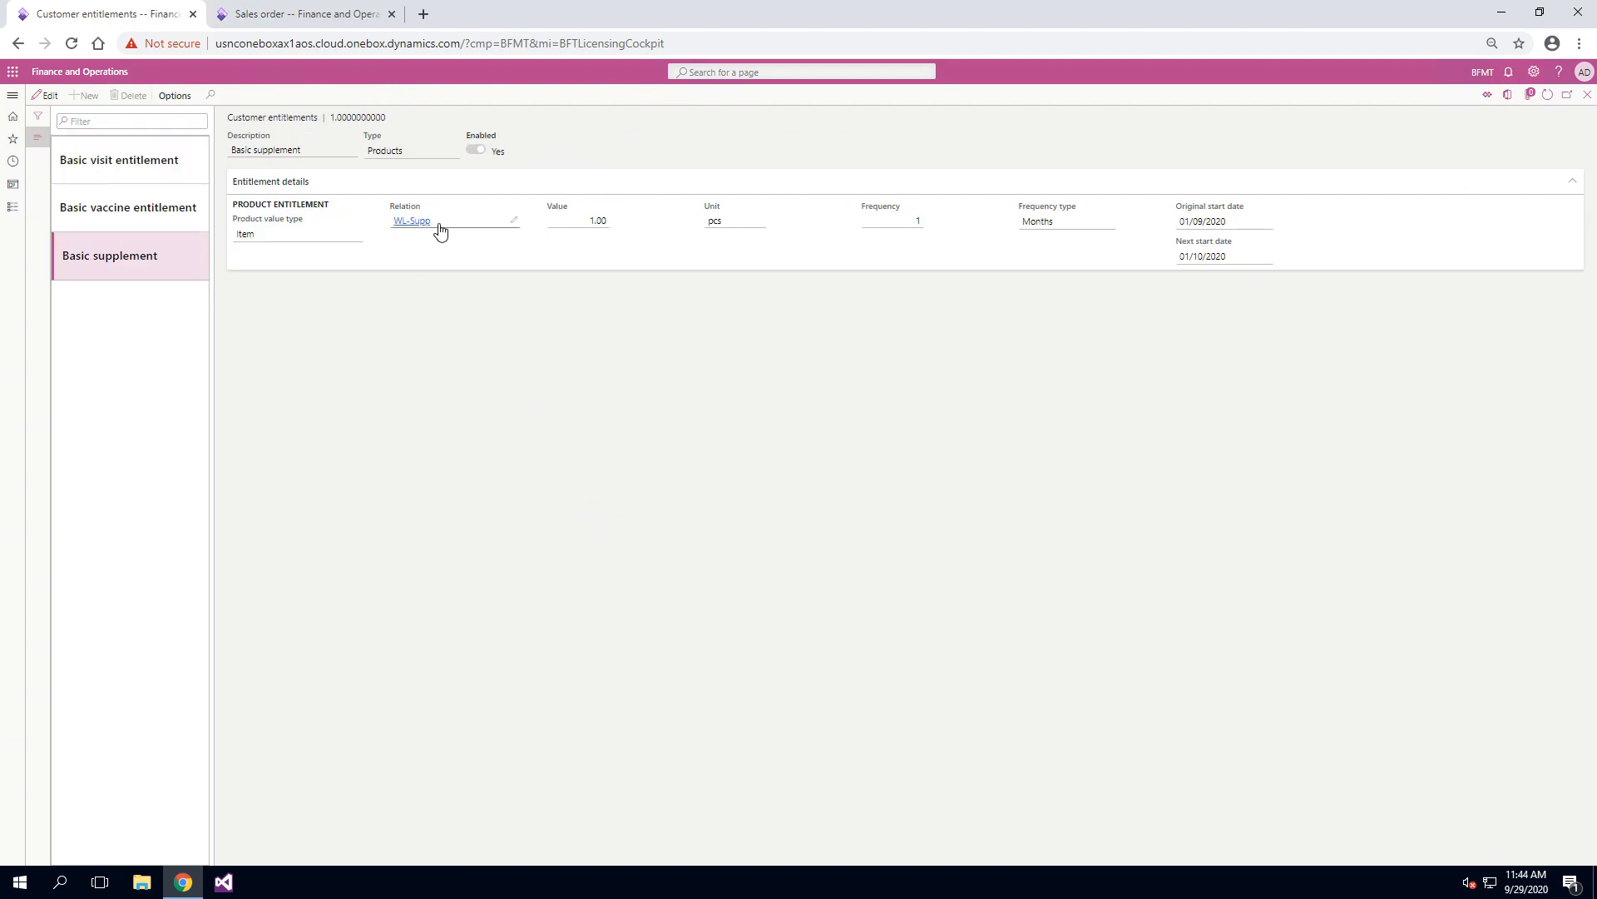
left_click_drag(440, 230, 392, 230)
right_click(408, 222)
left_click(434, 235)
Step: Enter the copied item WL-Supp as the item number on the new sales order's first line
left_click(308, 10)
right_click(184, 456)
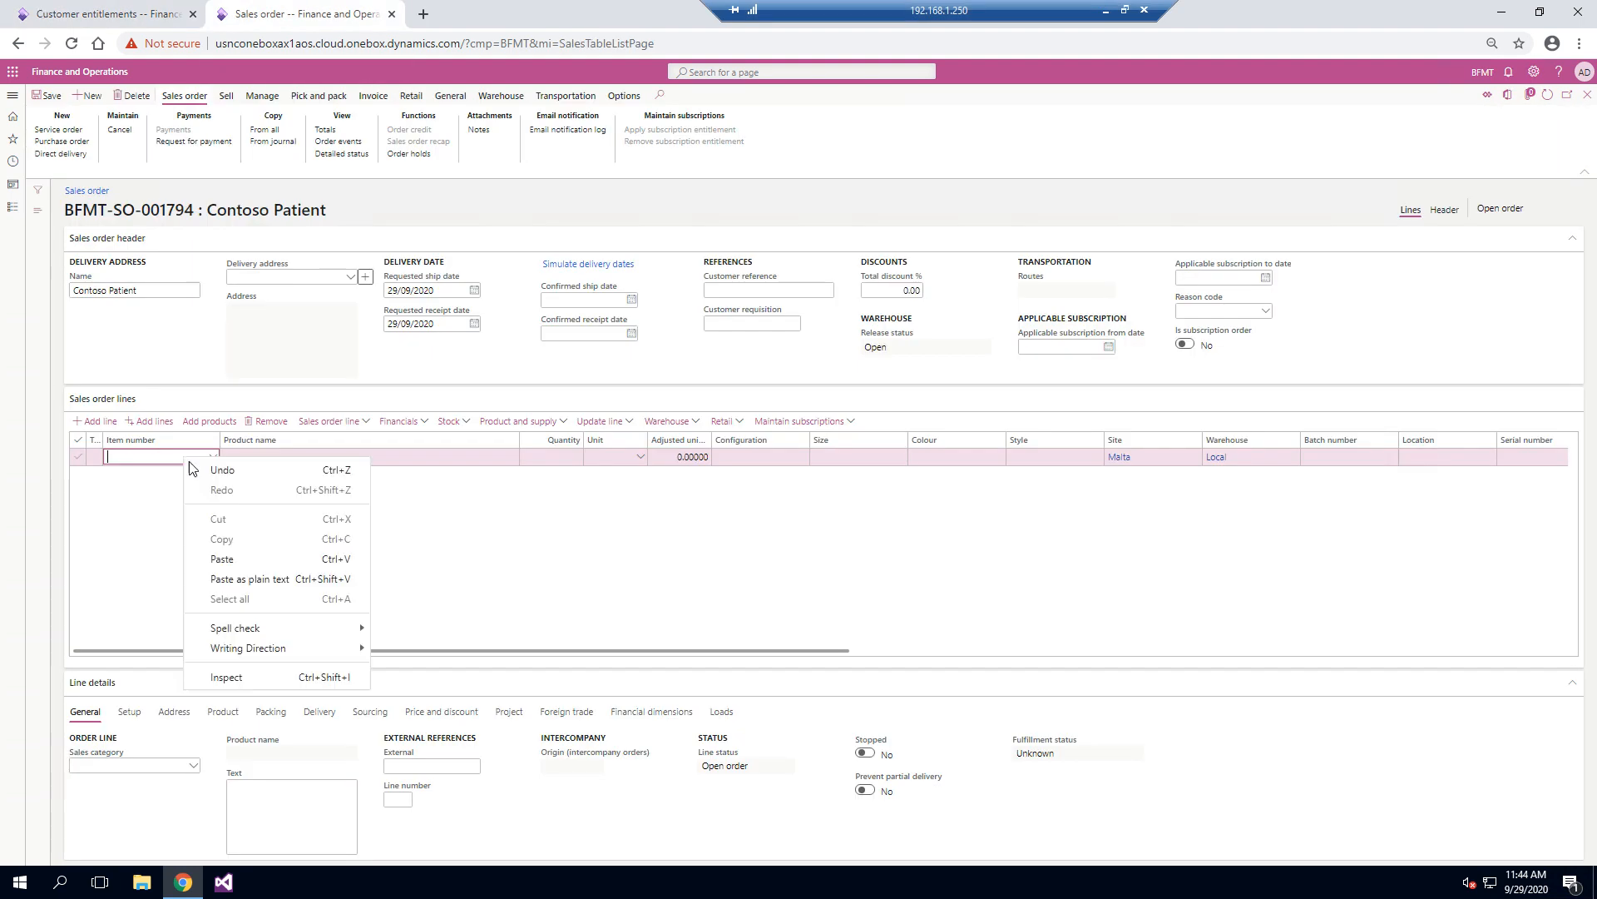
left_click(233, 559)
key("Tab")
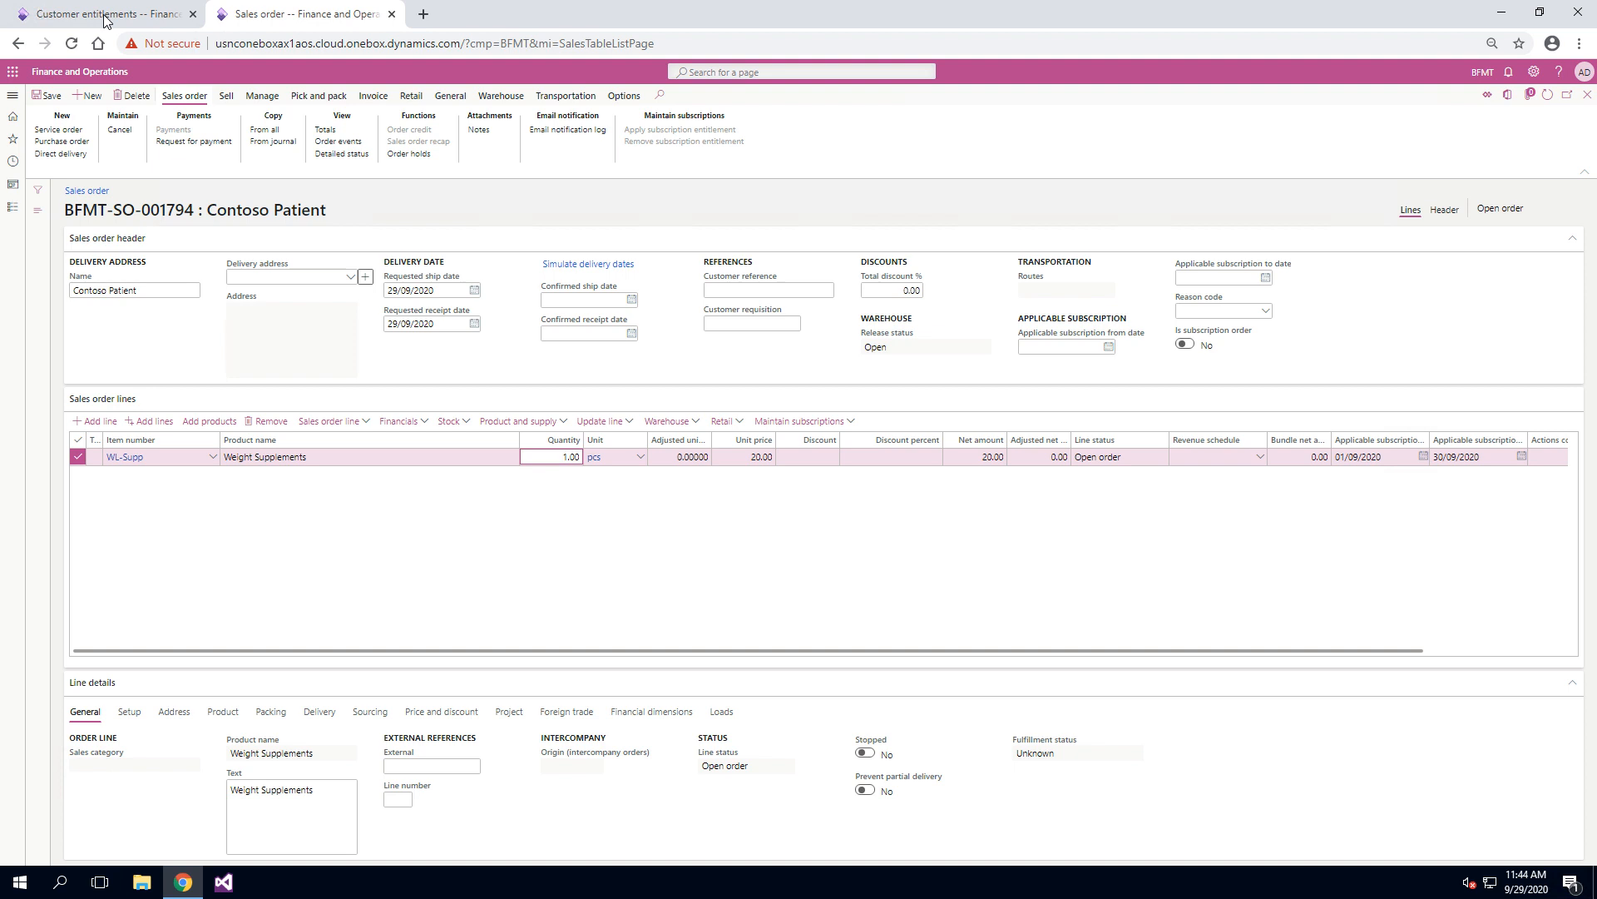
Step: Check the Basic supplement entitlement's value, set the WL-Supp order line's quantity to 2 and save the sales order
left_click(108, 14)
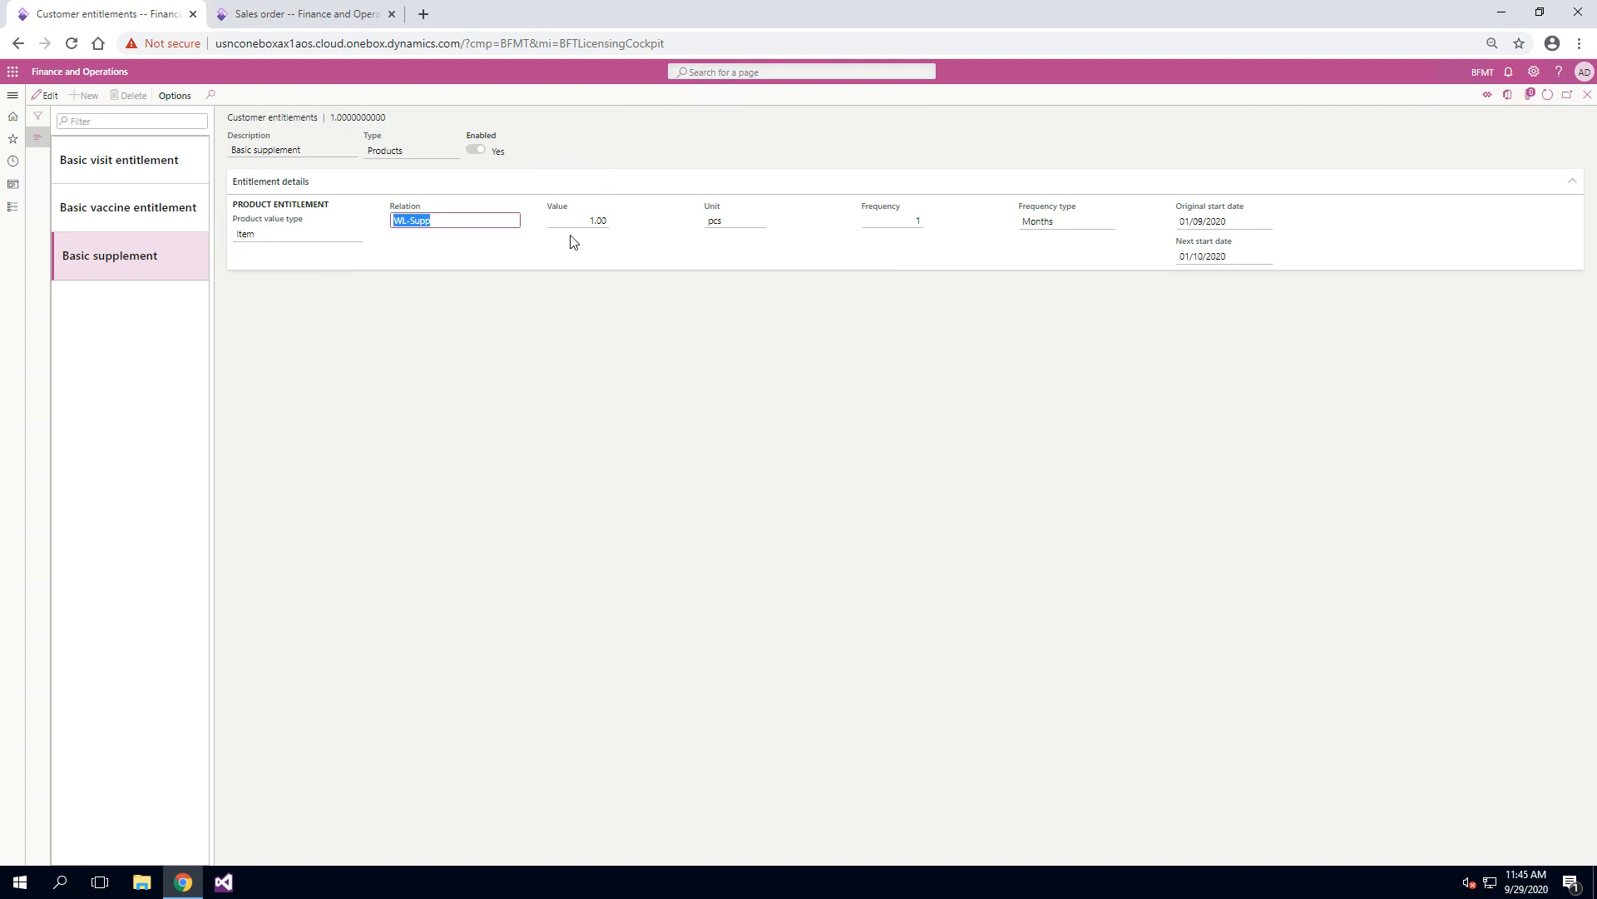
left_click(323, 14)
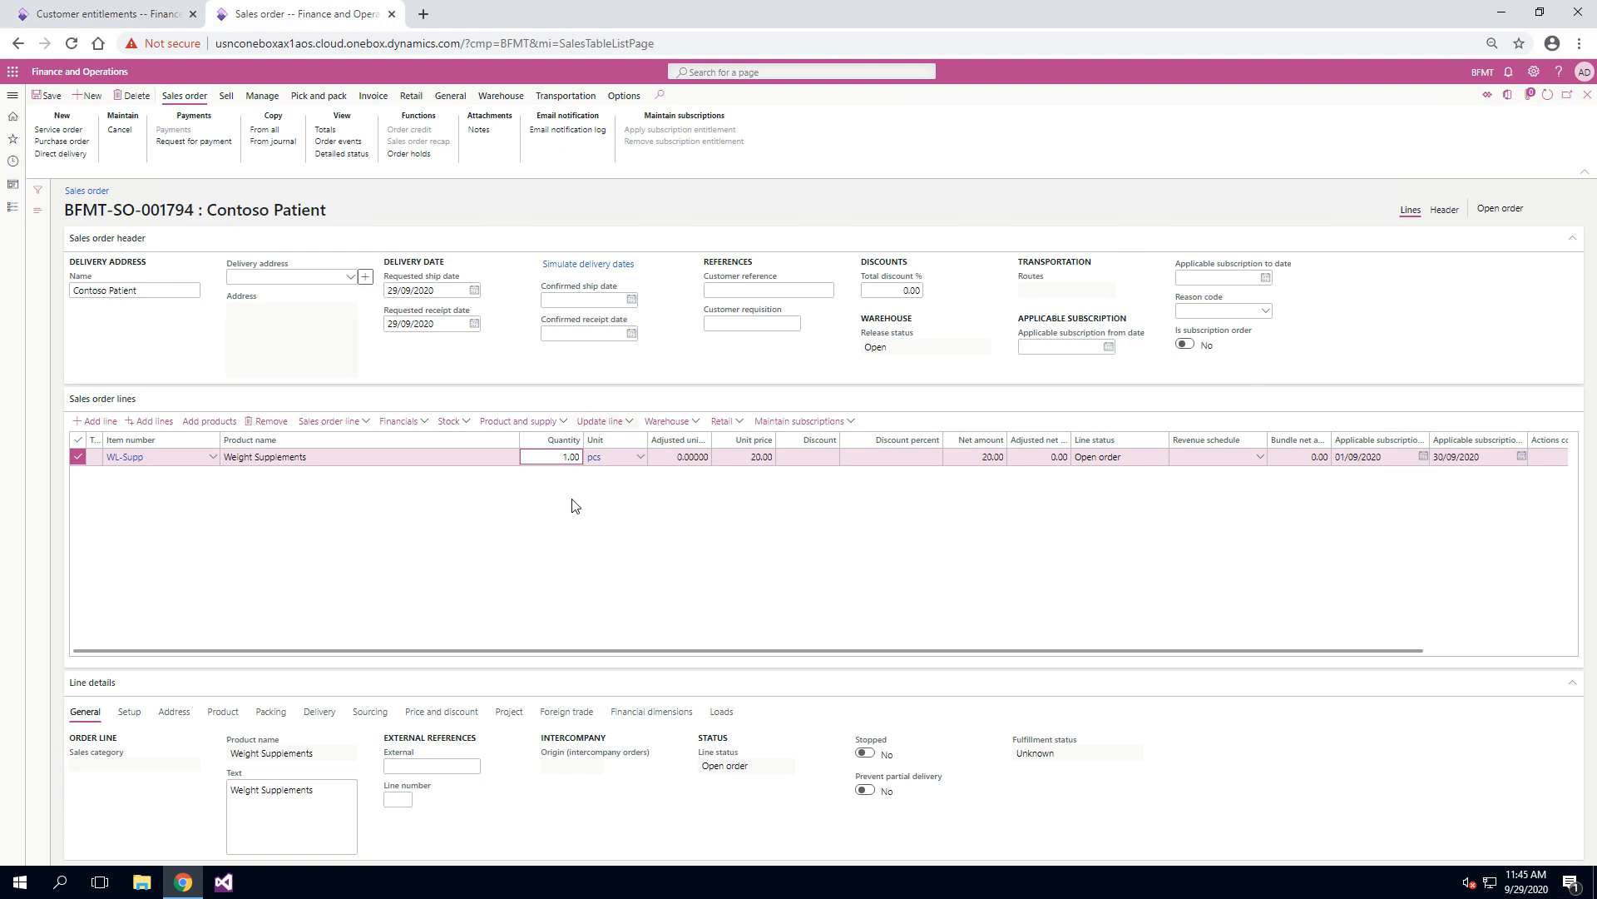
double_click(564, 456)
type("2")
key("Tab")
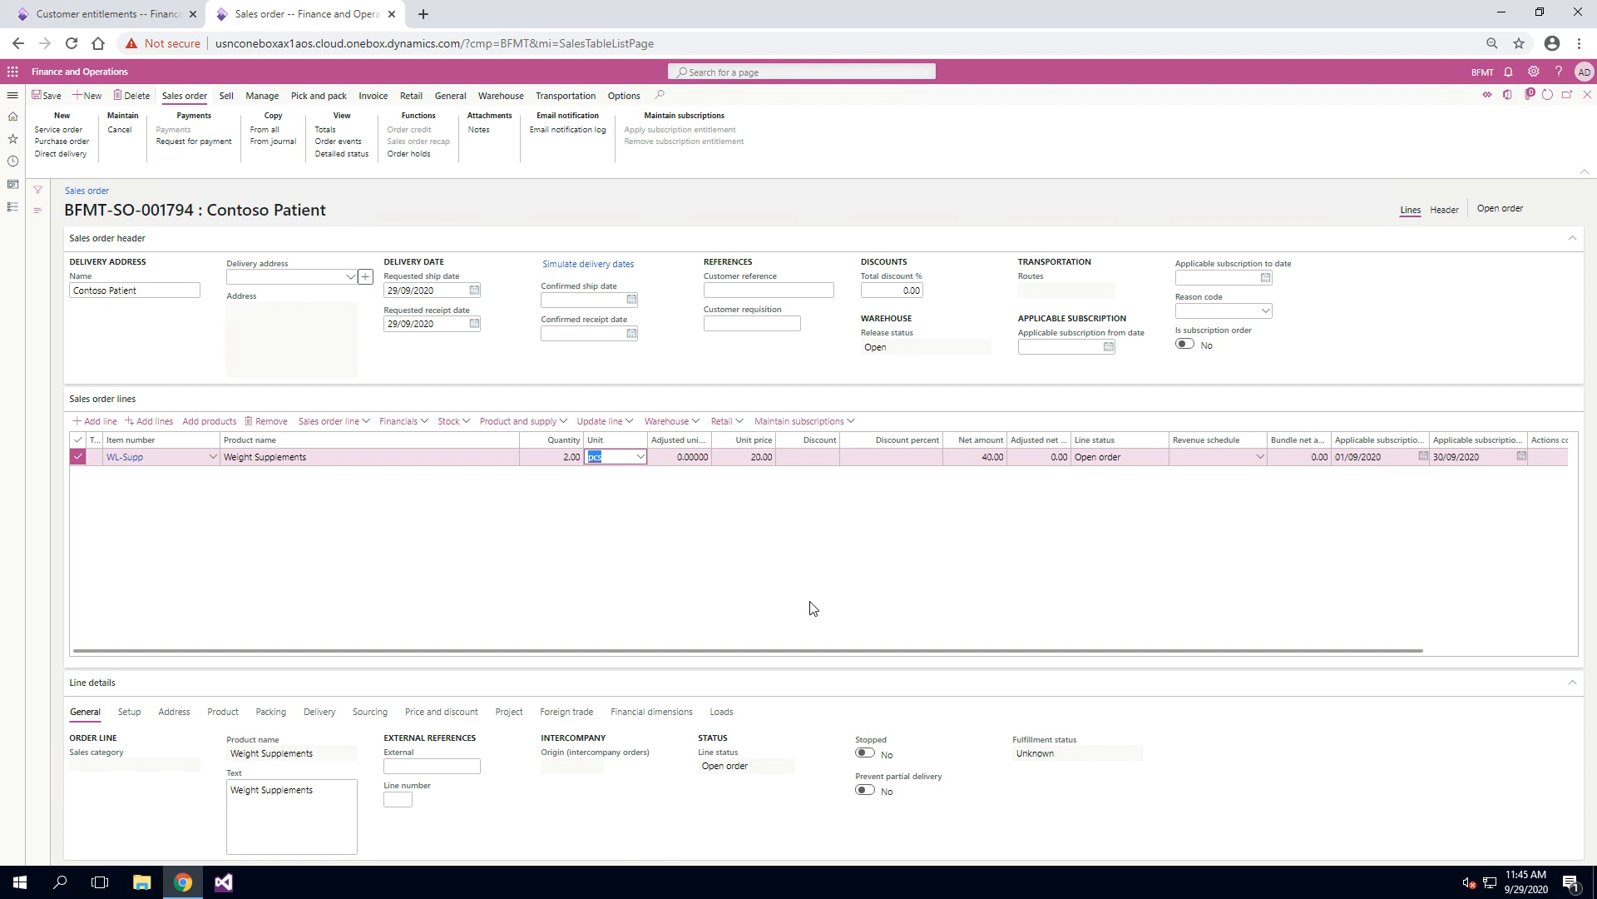
scroll(809, 602, "right", 1)
scroll(812, 608, "left", 1)
left_click(51, 96)
Step: Close the customer entitlements, check the firmed action's period dates and show the order line's delivery details
left_click(123, 24)
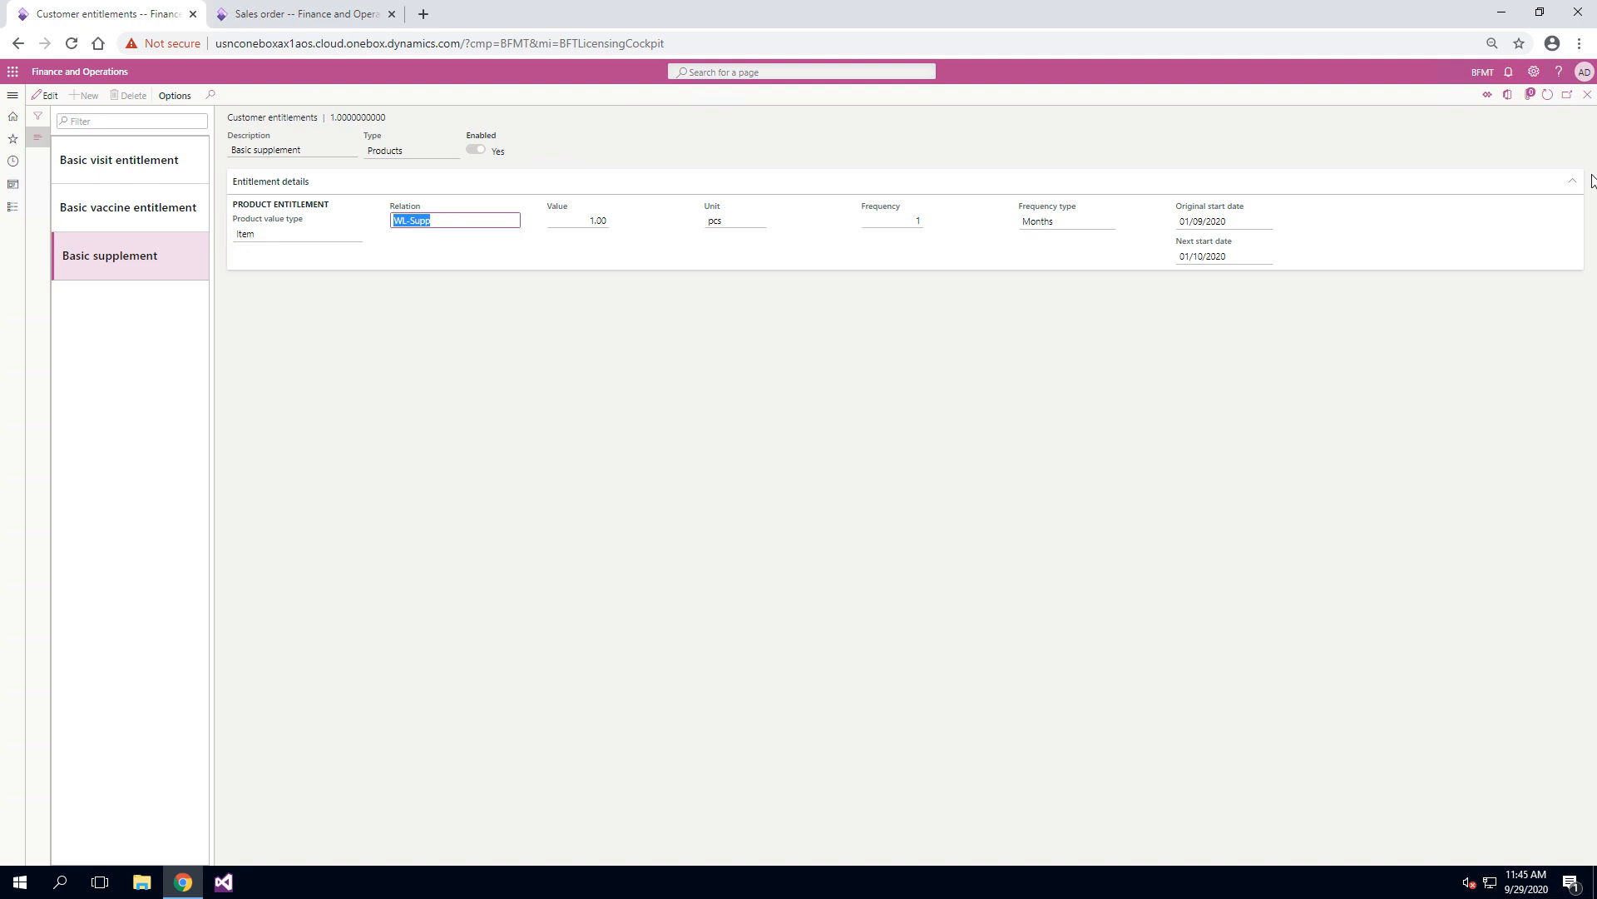
left_click(1587, 95)
scroll(902, 785, "right", 3)
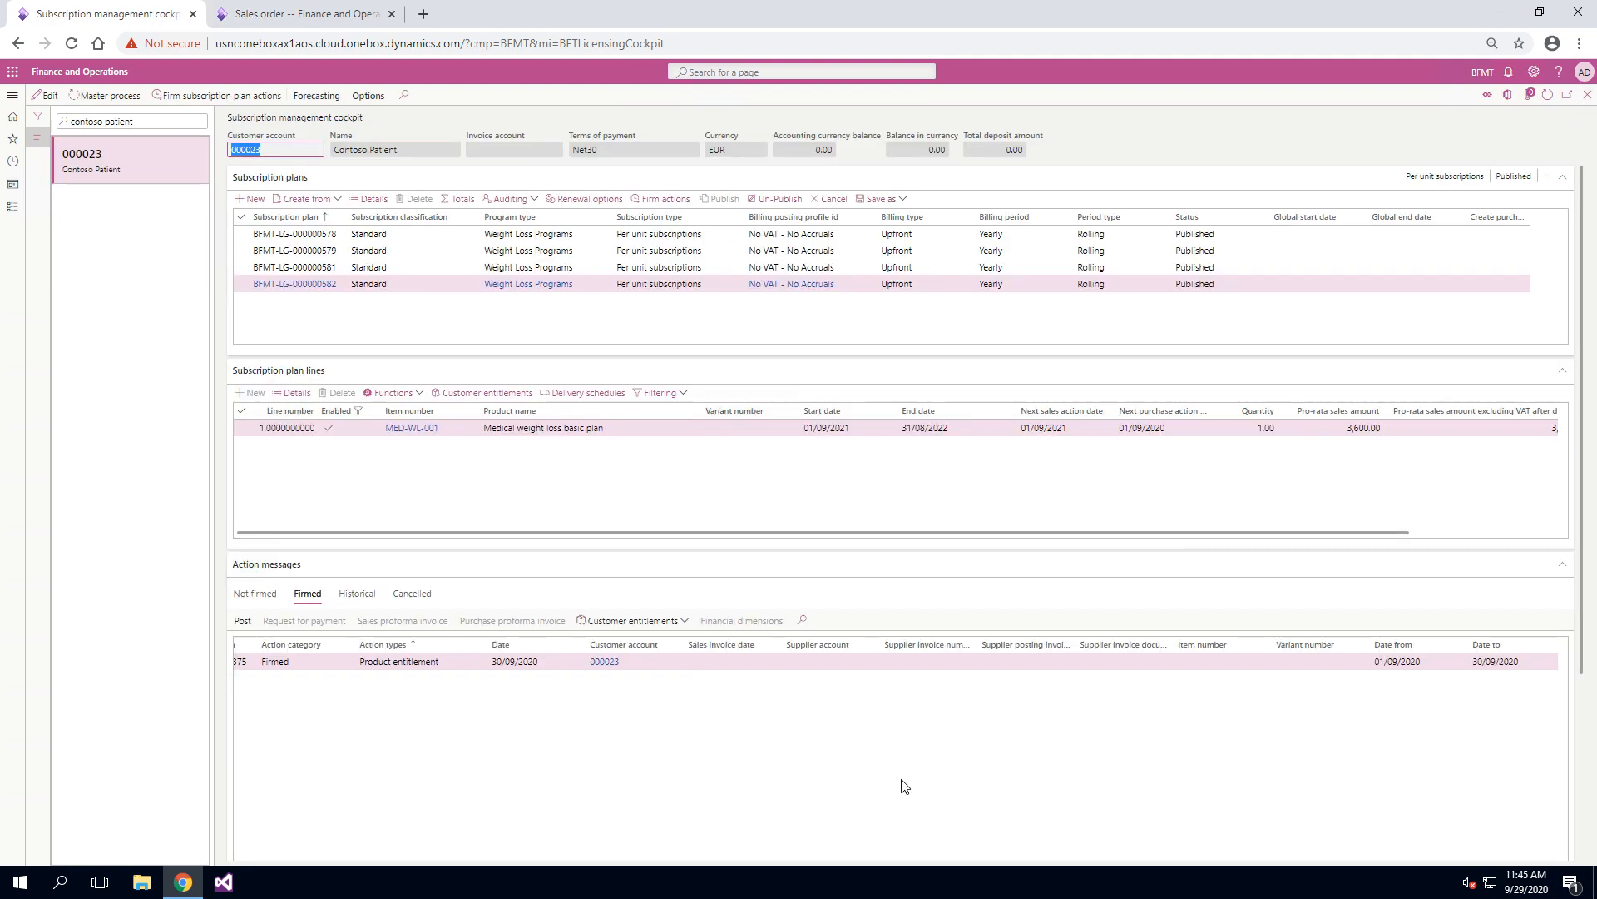
left_click(333, 13)
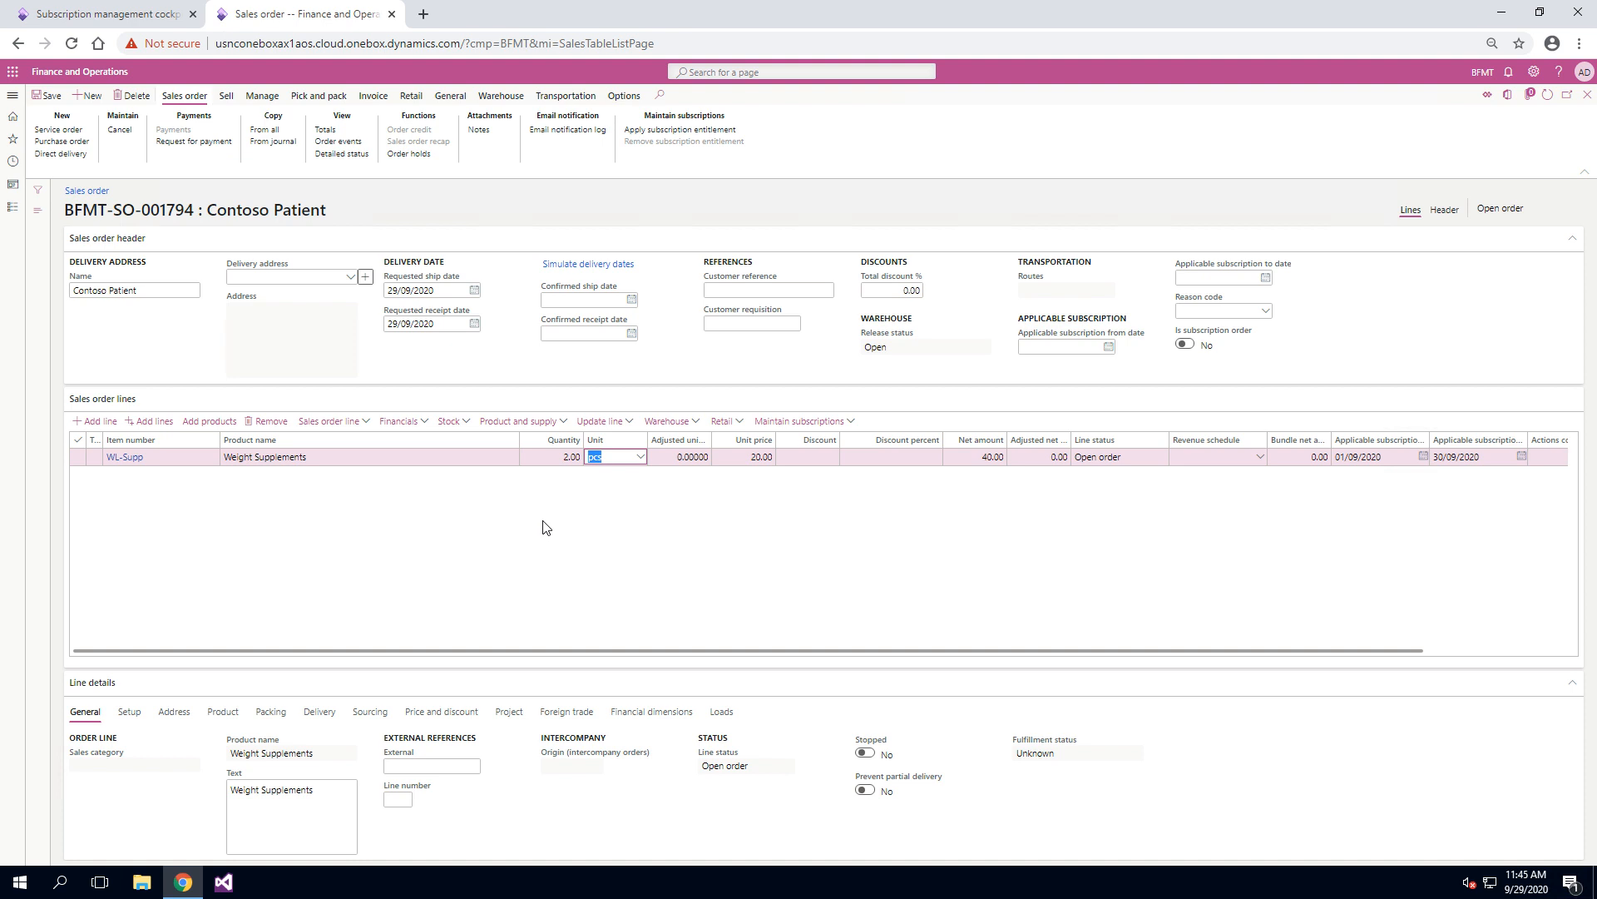
left_click(317, 710)
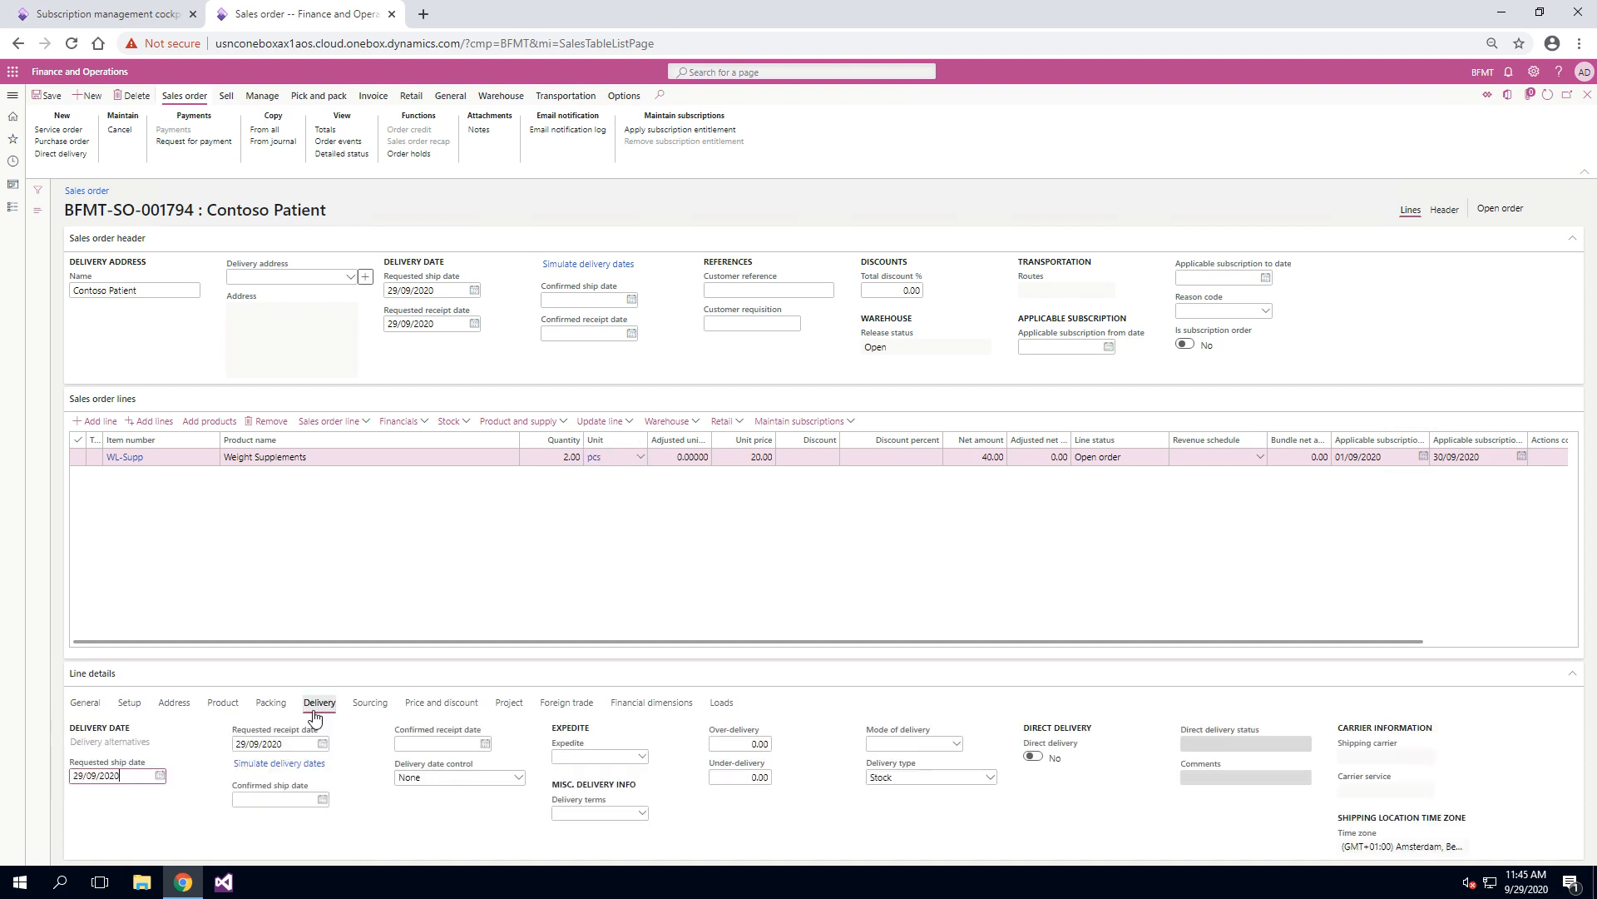
Step: Apply the subscription entitlement to the WL-Supp order line and confirm processing
left_click(831, 429)
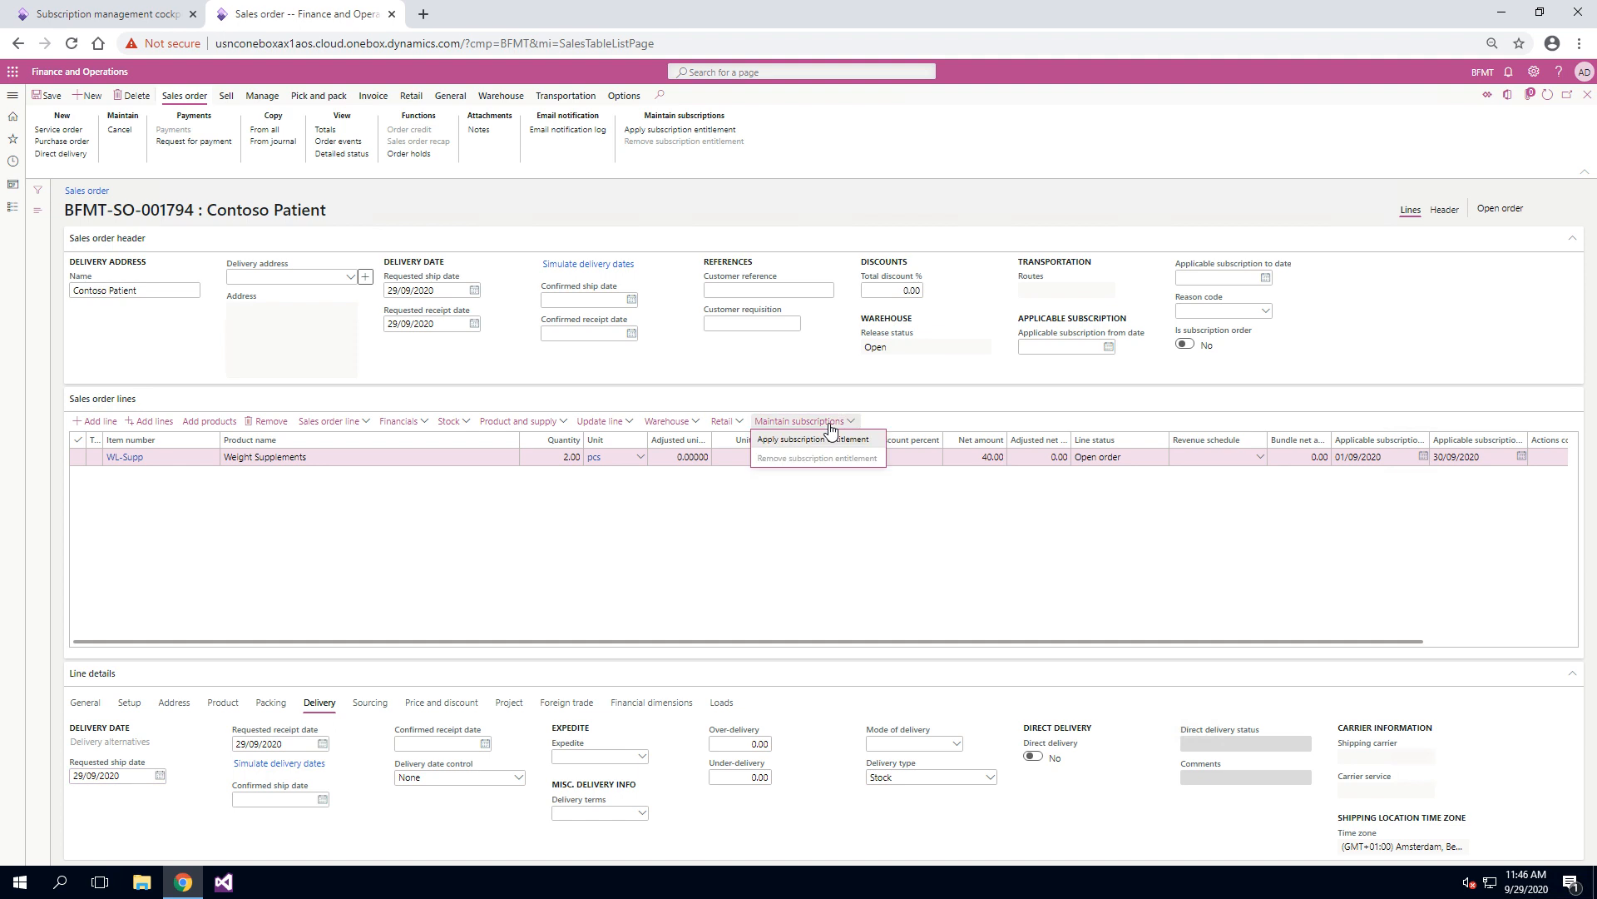
left_click(823, 439)
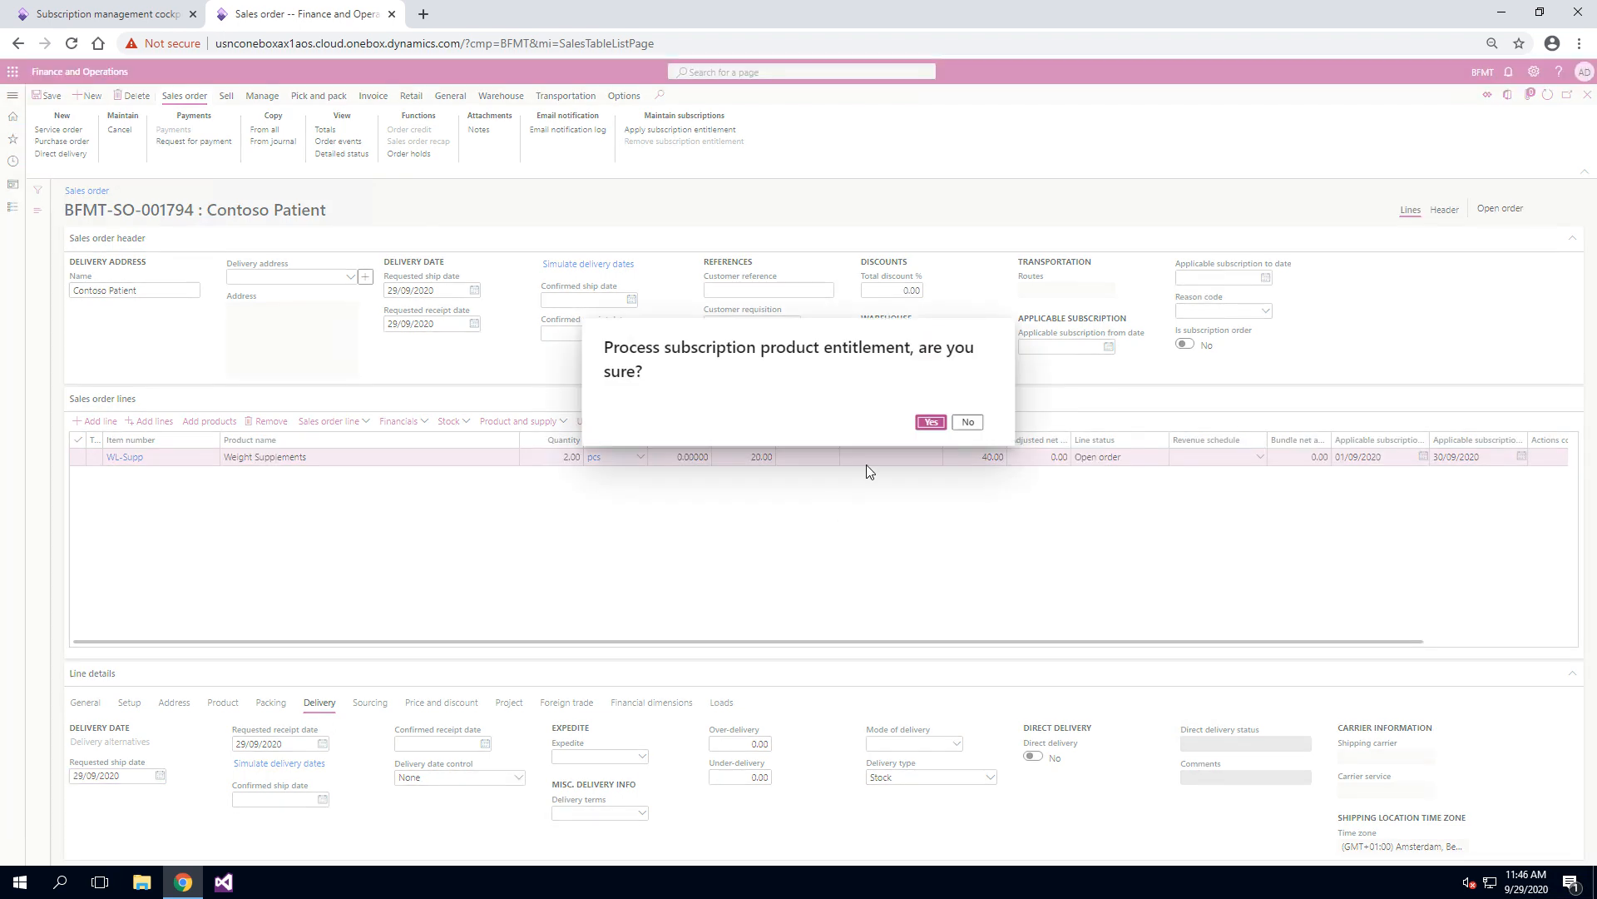
left_click(944, 423)
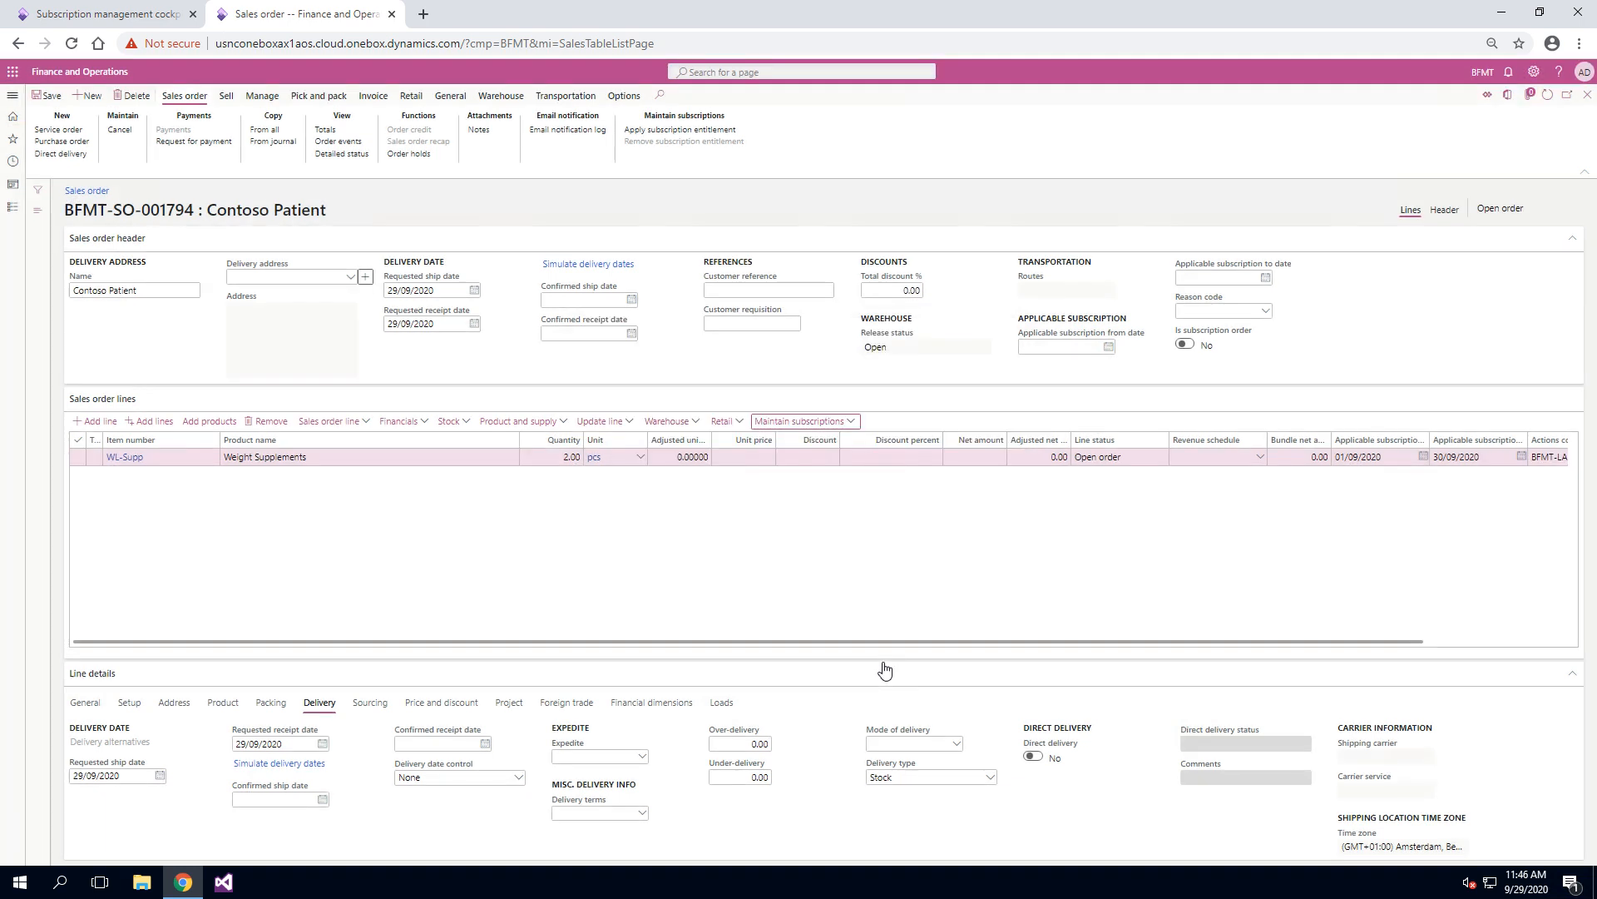
Step: Examine the order line's Actions comment and compare it with the firmed actions of the plan whose line starts 01/09/2022
scroll(634, 547, "right", 2)
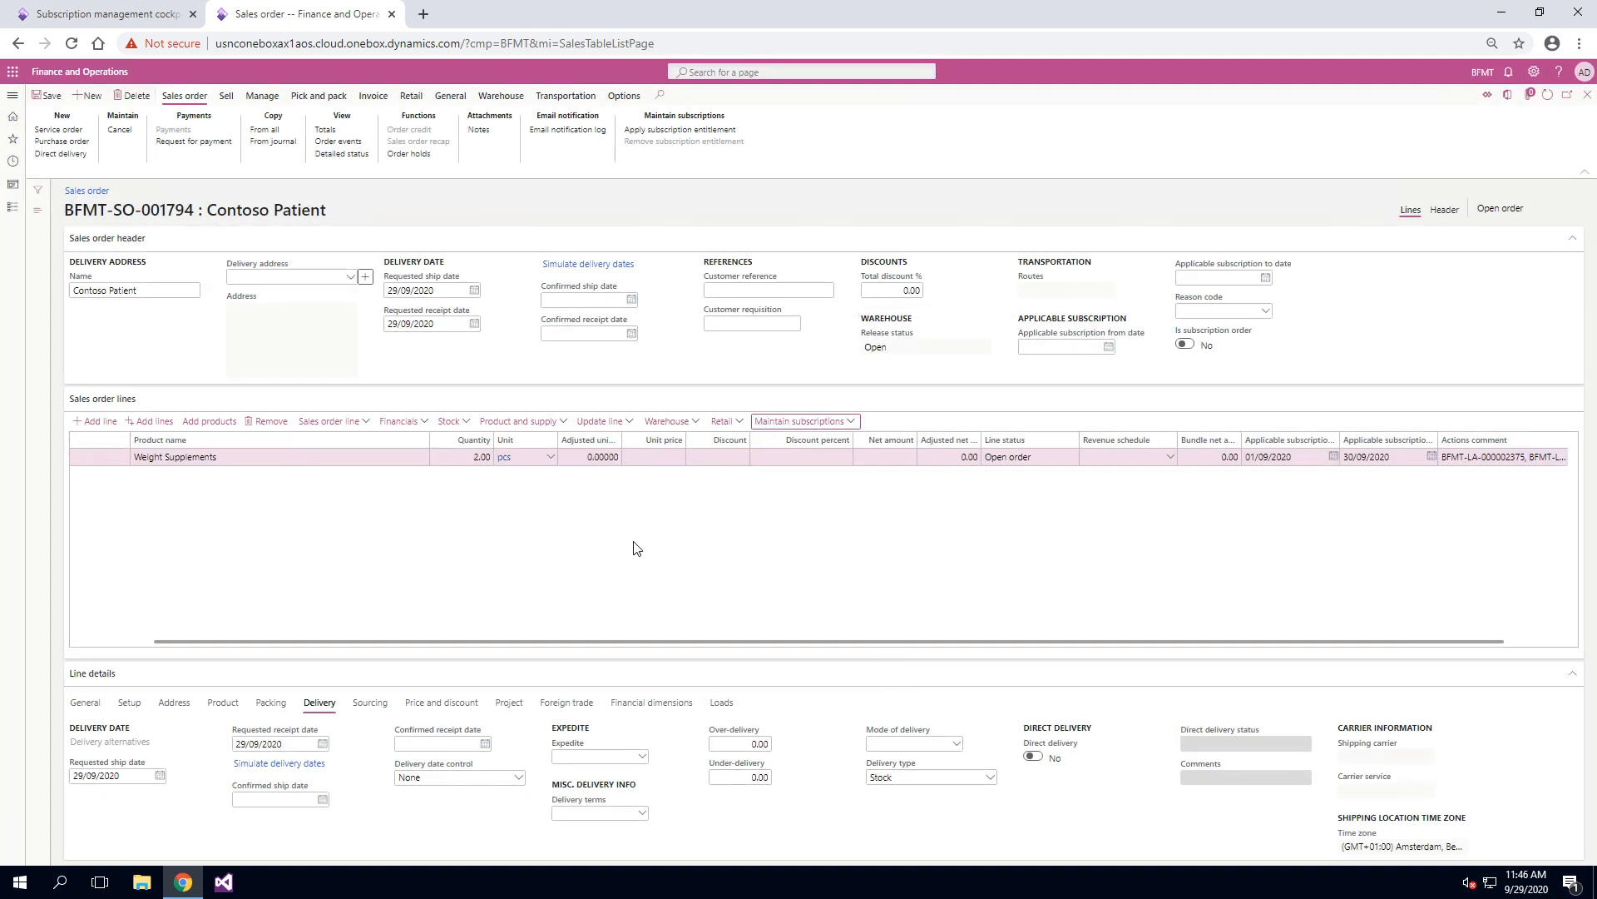
scroll(634, 548, "right", 2)
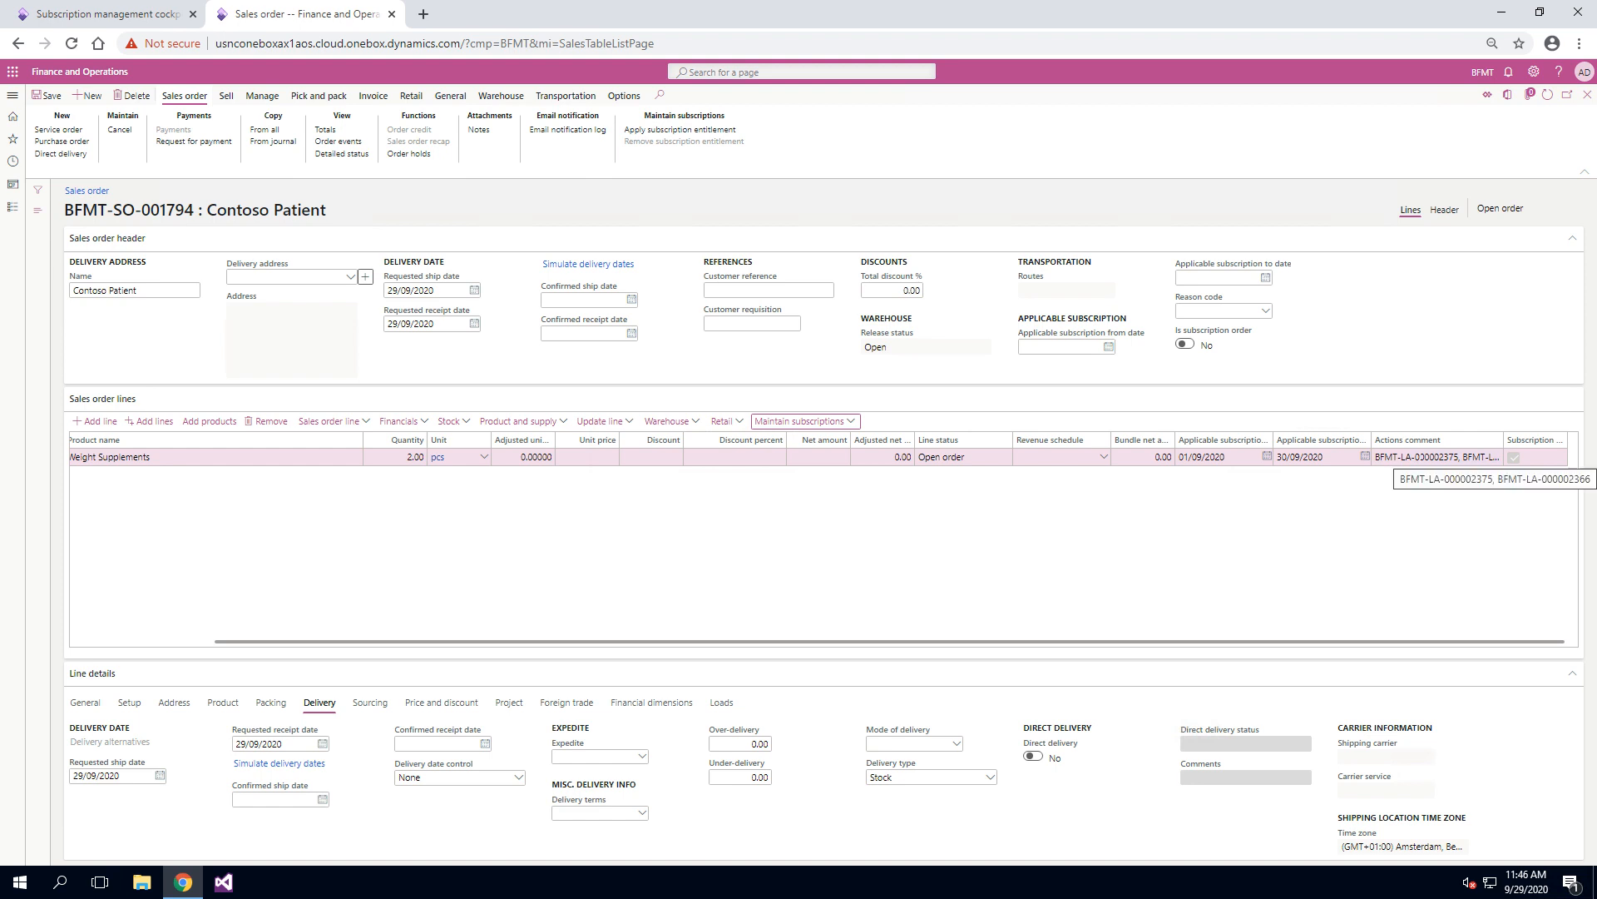
left_click_drag(1420, 456, 1469, 507)
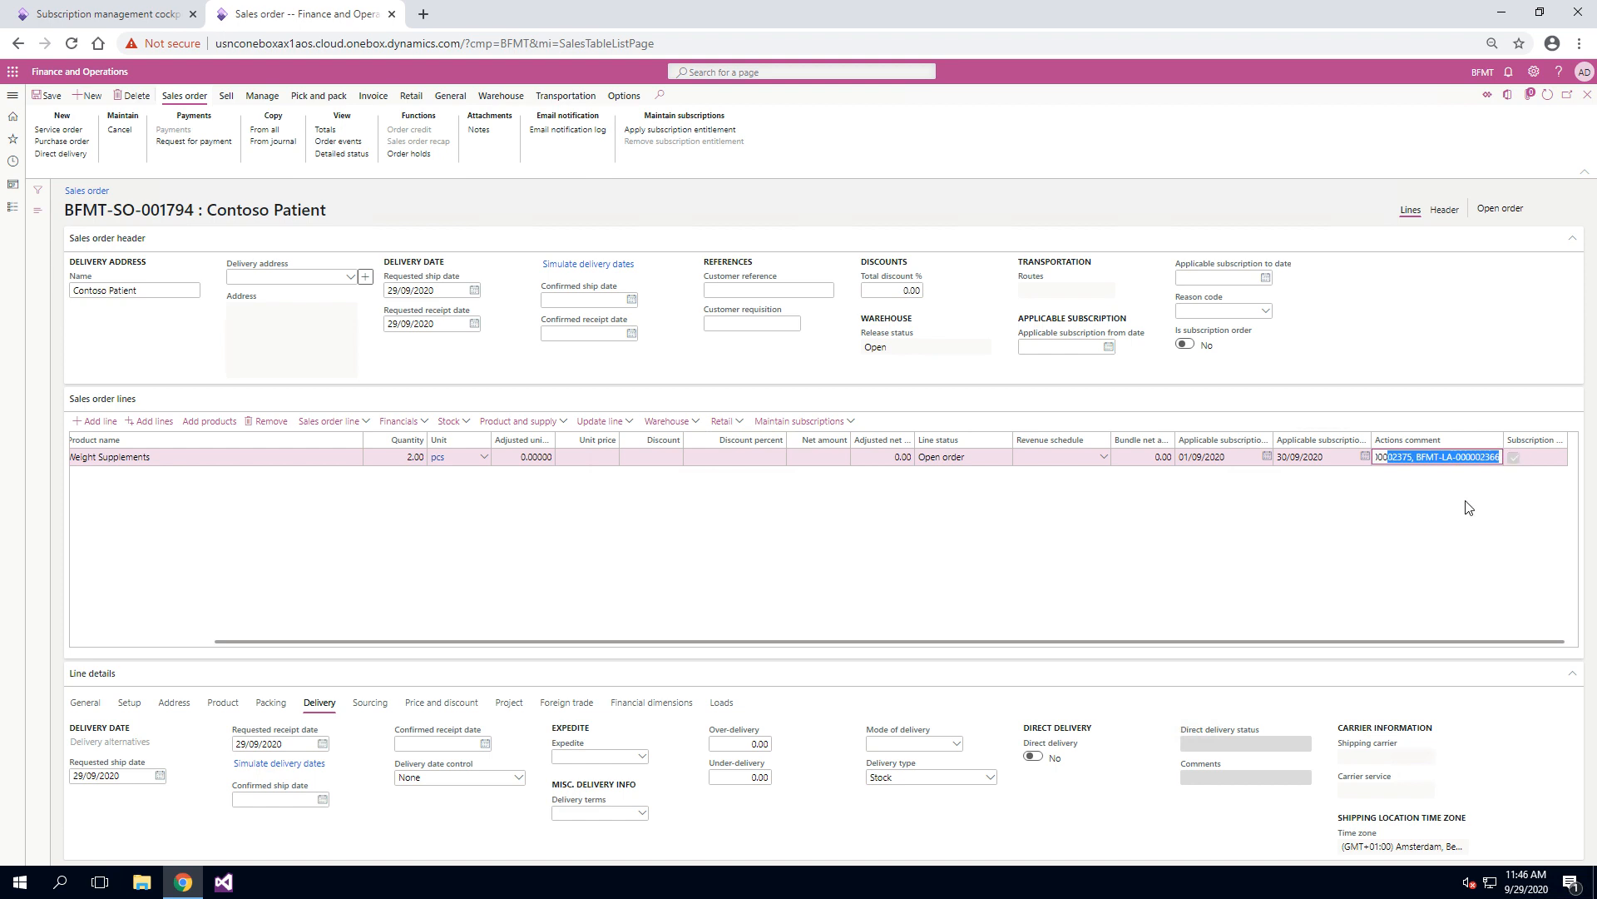
left_click(134, 10)
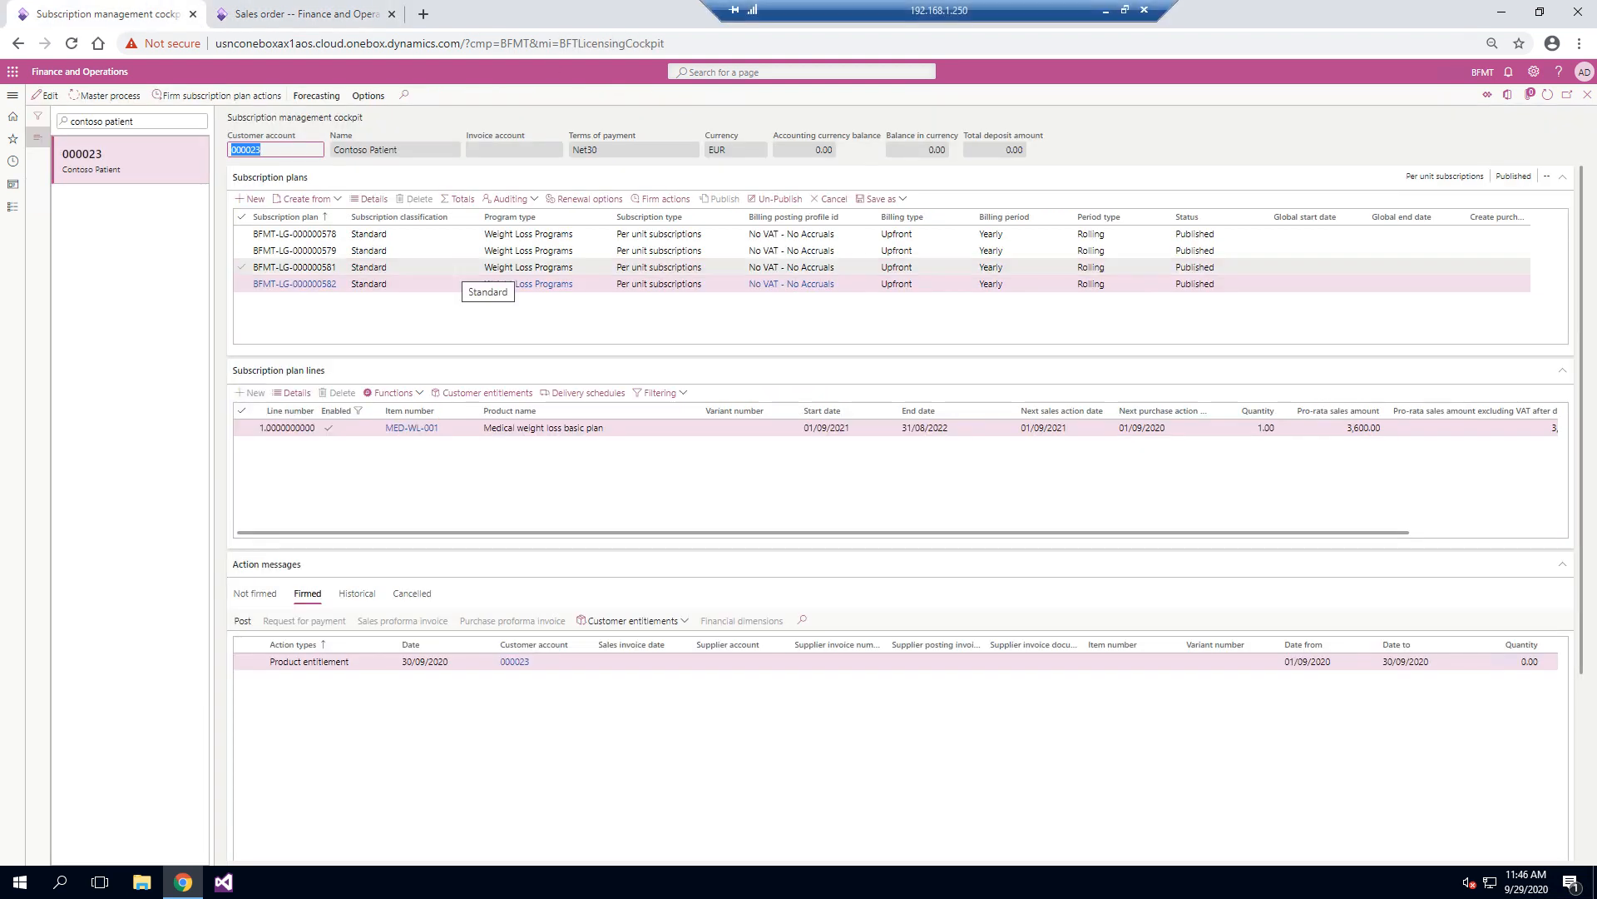
left_click(465, 271)
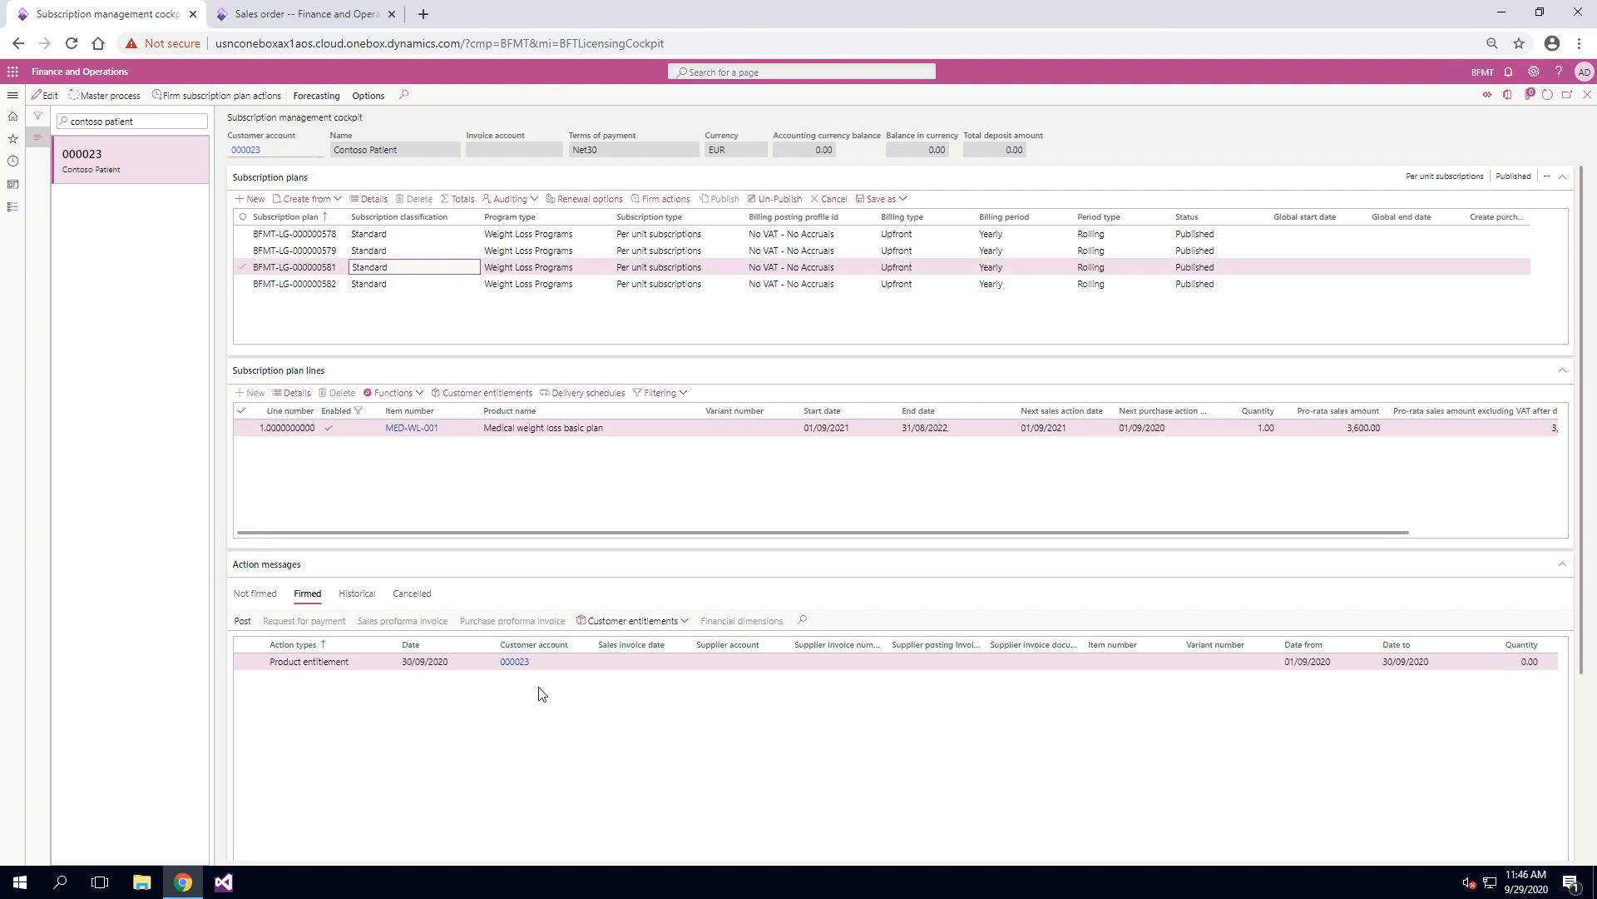
left_click(331, 15)
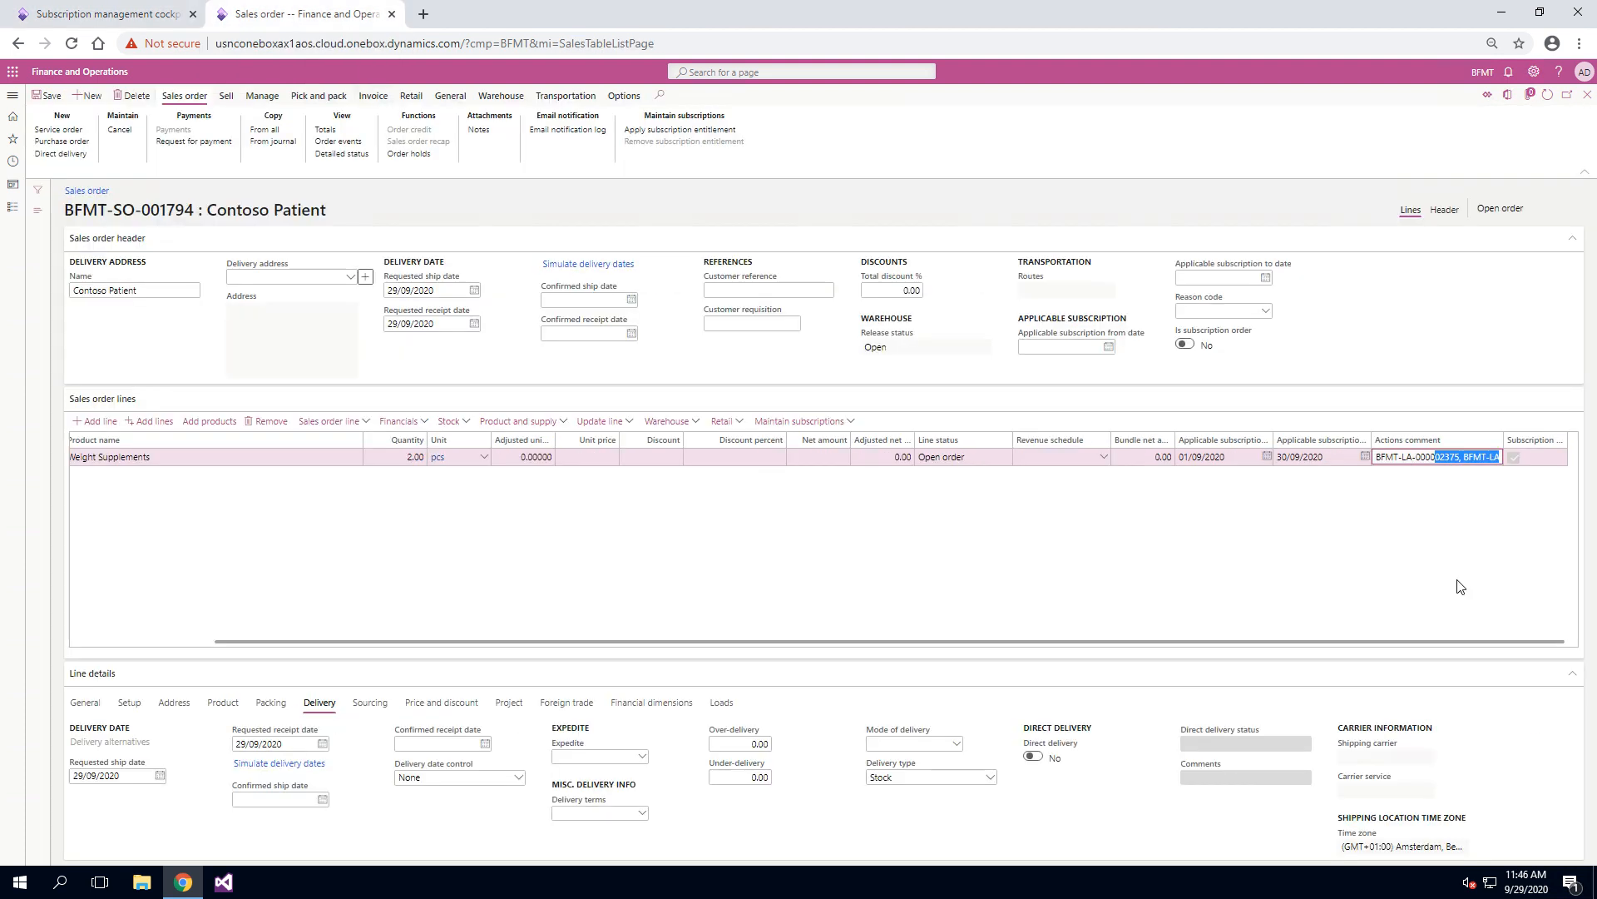
left_click(1384, 459)
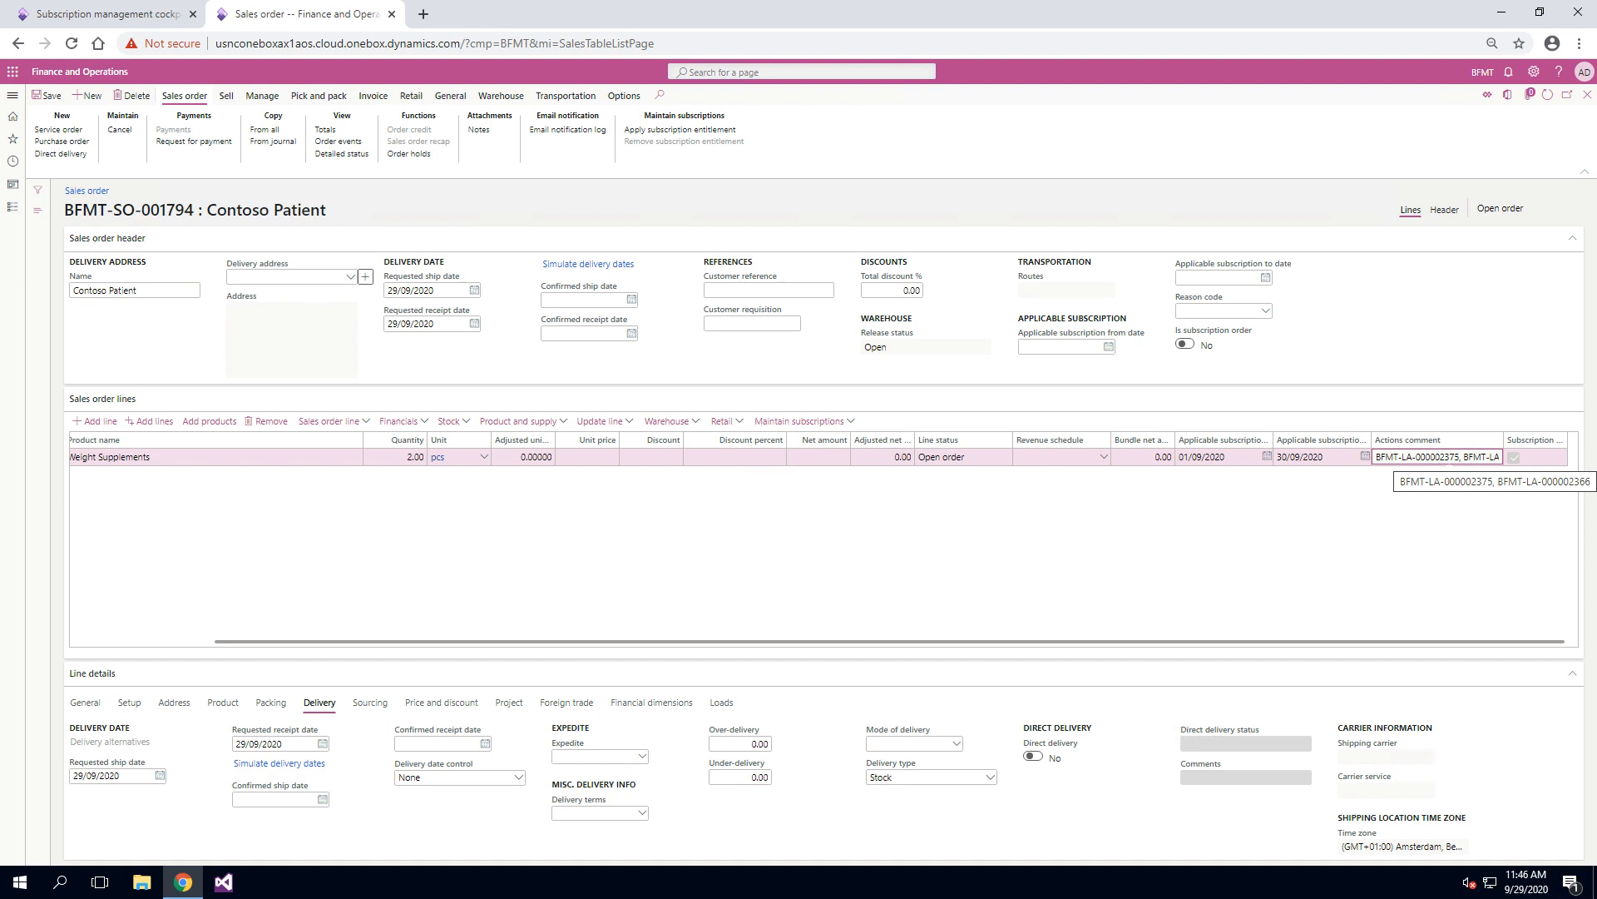
left_click_drag(1444, 456, 1443, 529)
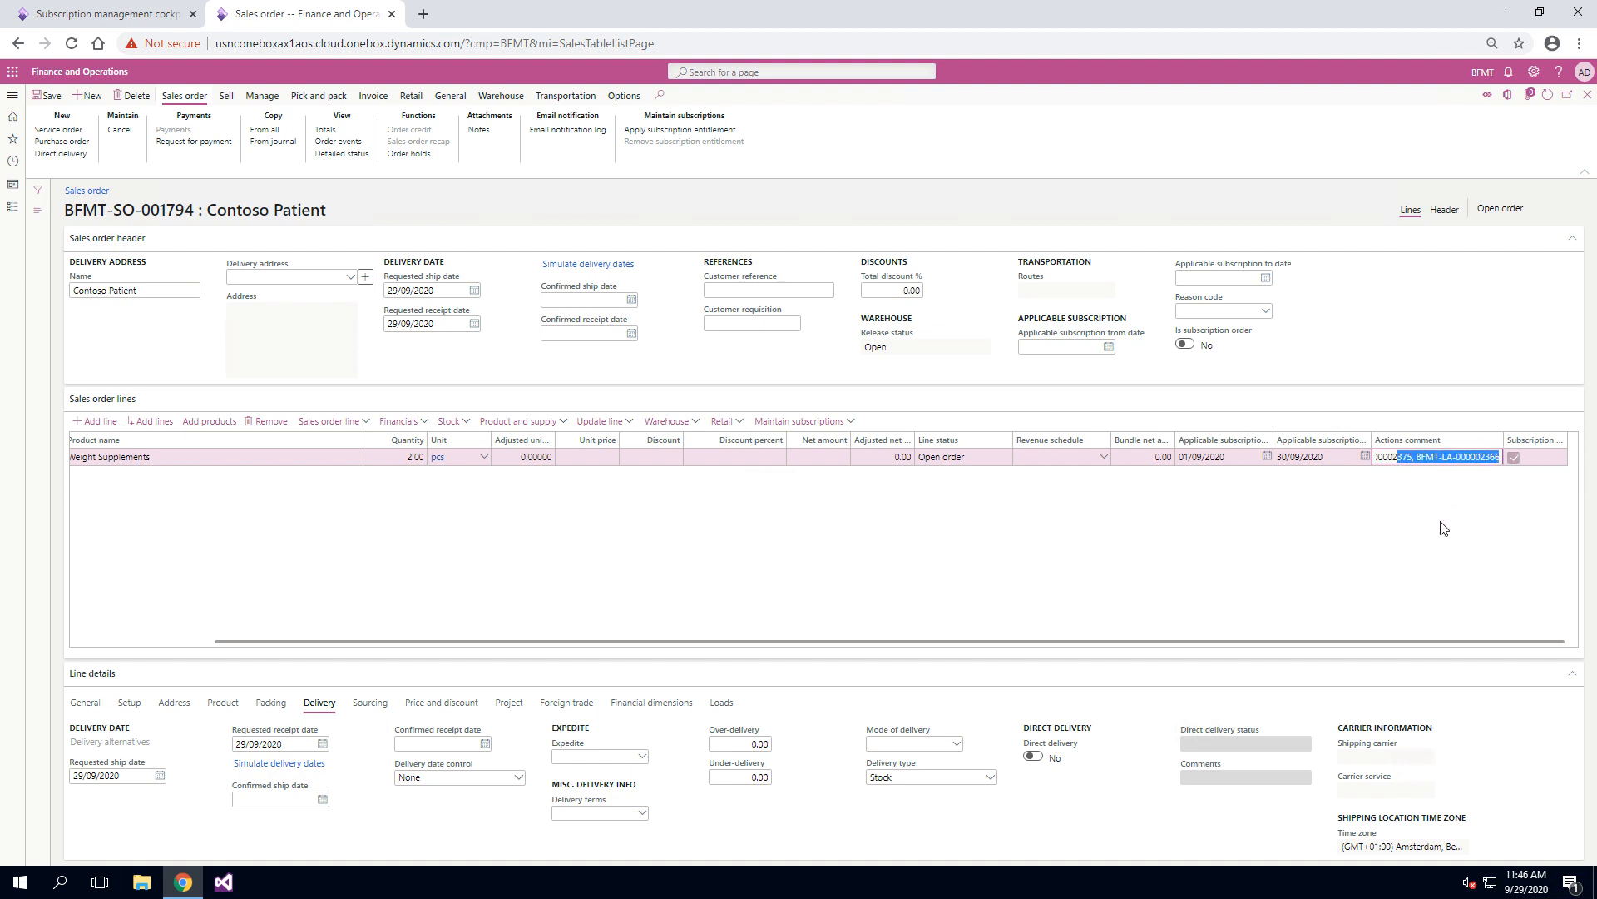
Step: Examine the historical entitlement actions of the last subscription plan in the cockpit, selecting the newest action
left_click(100, 10)
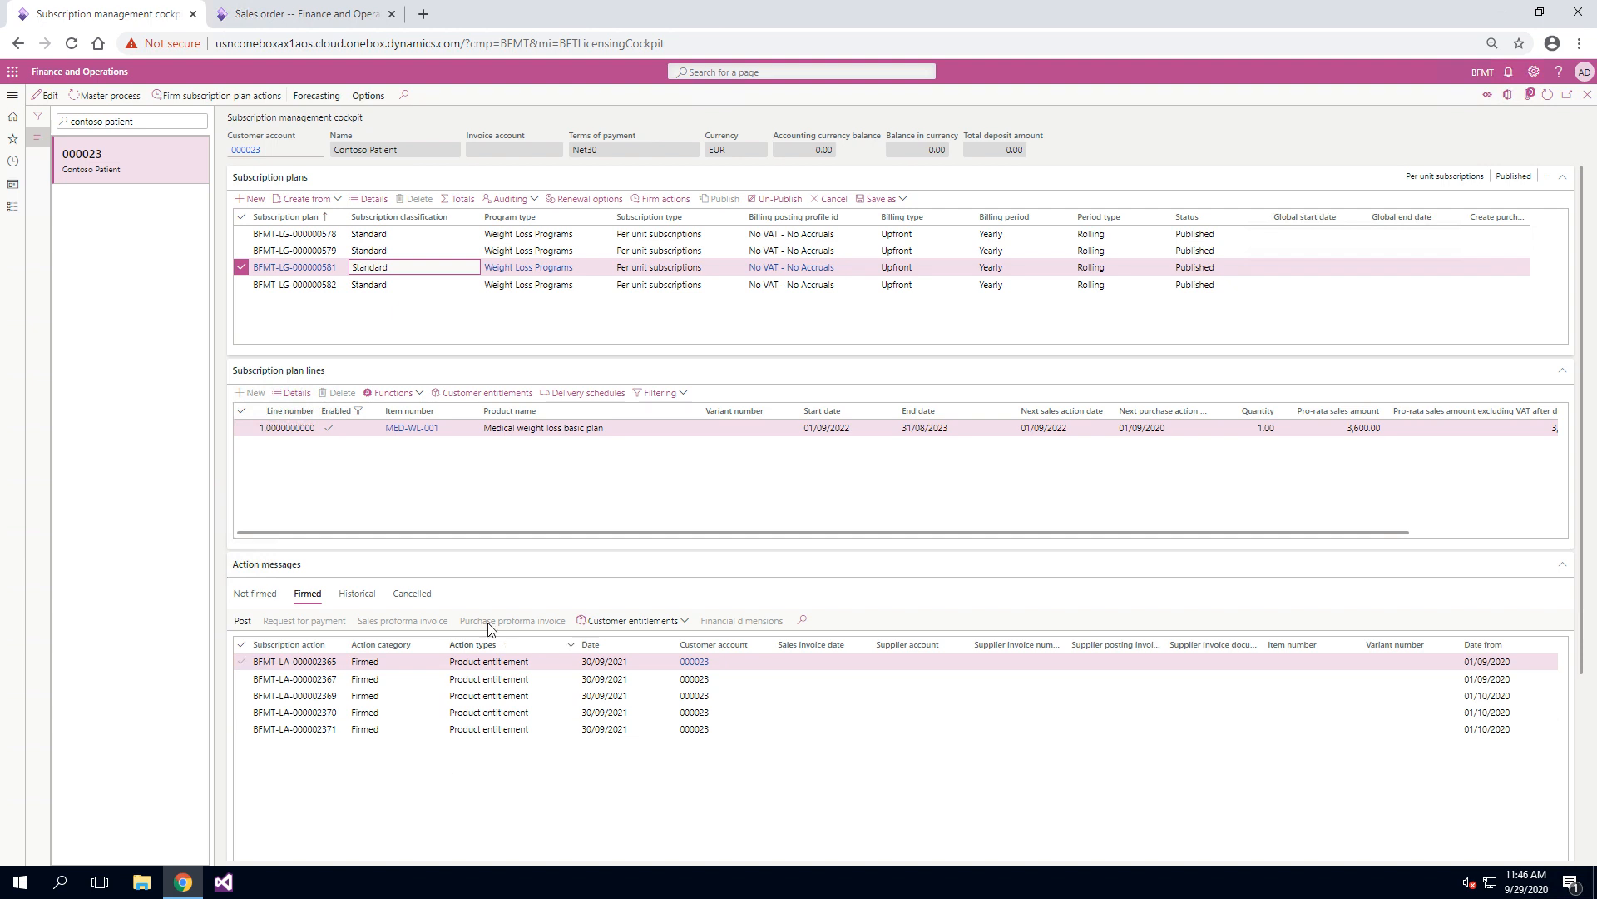
left_click(582, 284)
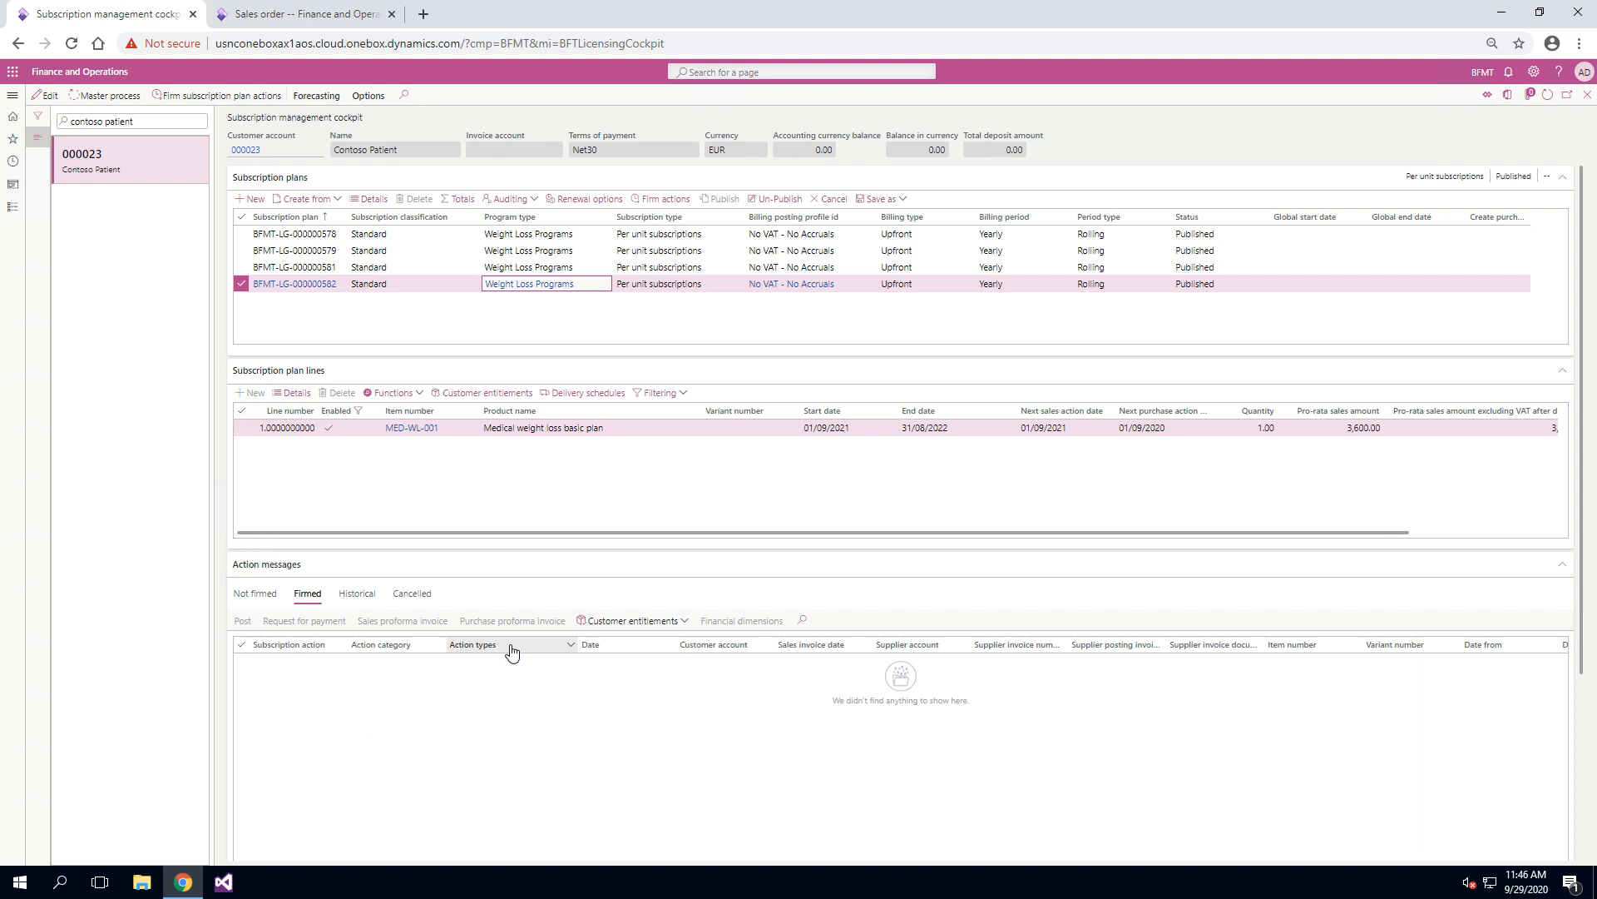
left_click(357, 594)
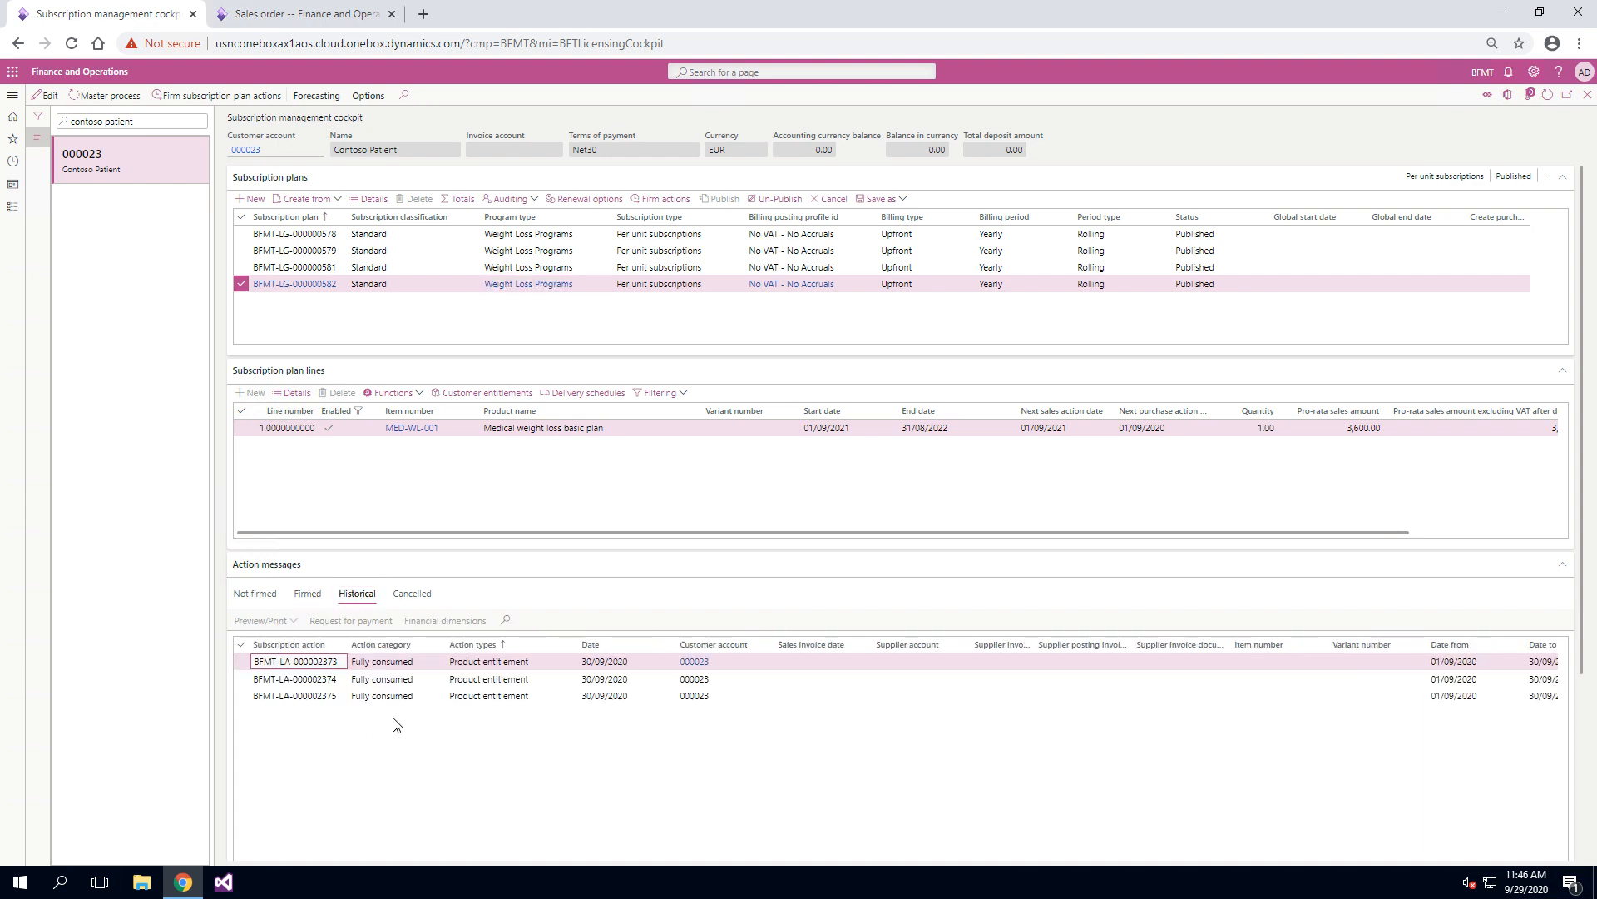
left_click(412, 695)
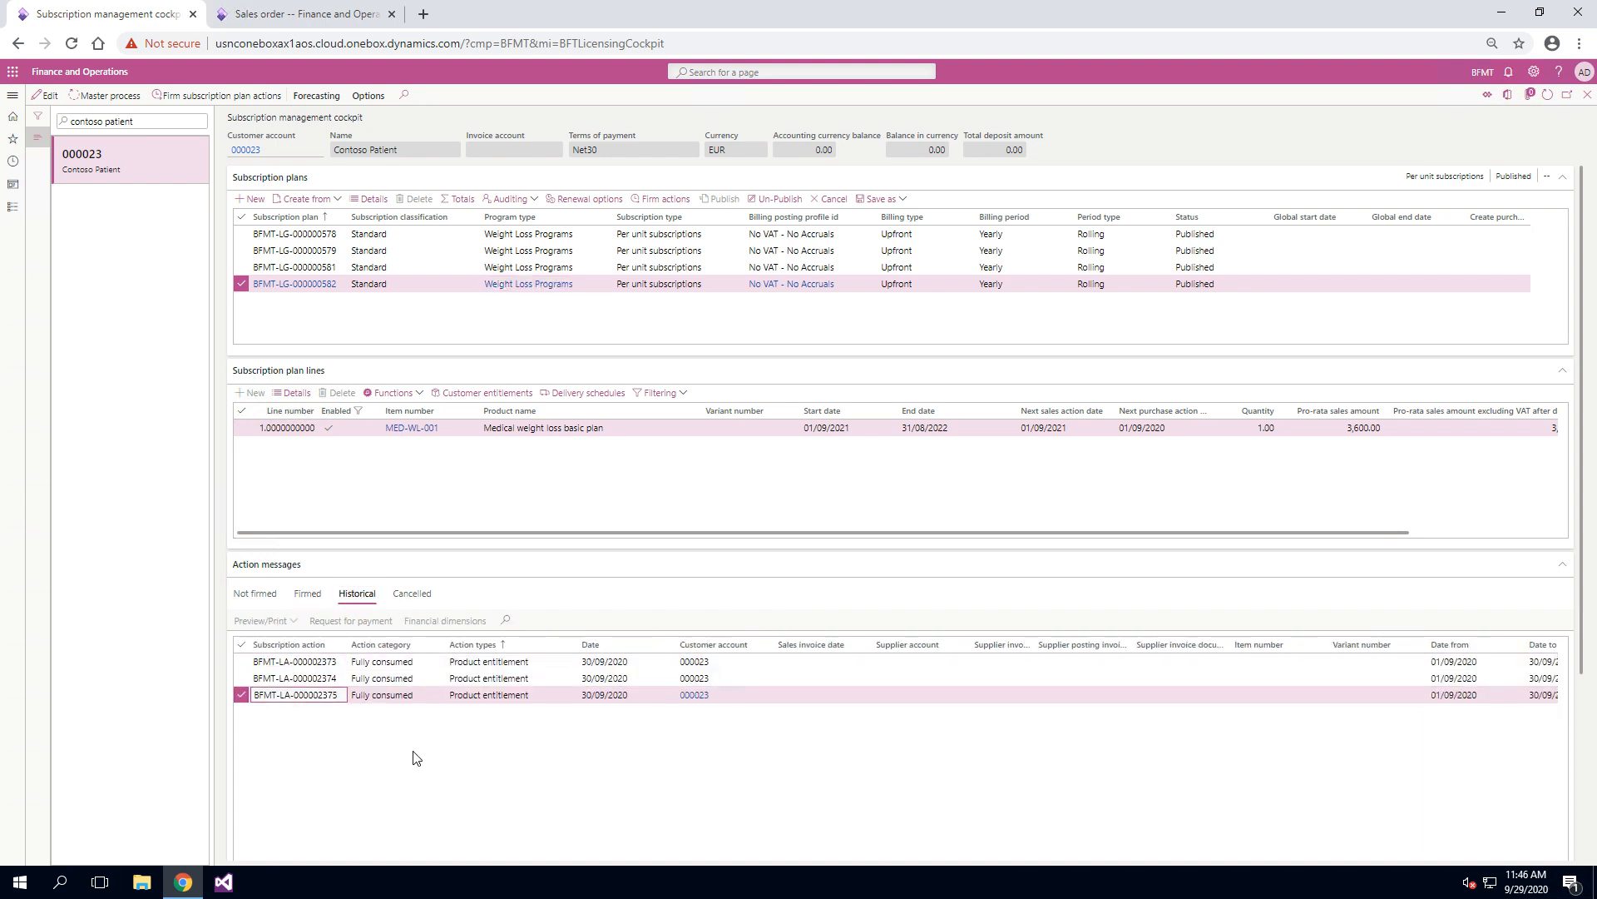
Step: Examine the historical entitlement action of the Weight Loss Programs plan whose line starts 01/09/2022
left_click(445, 267)
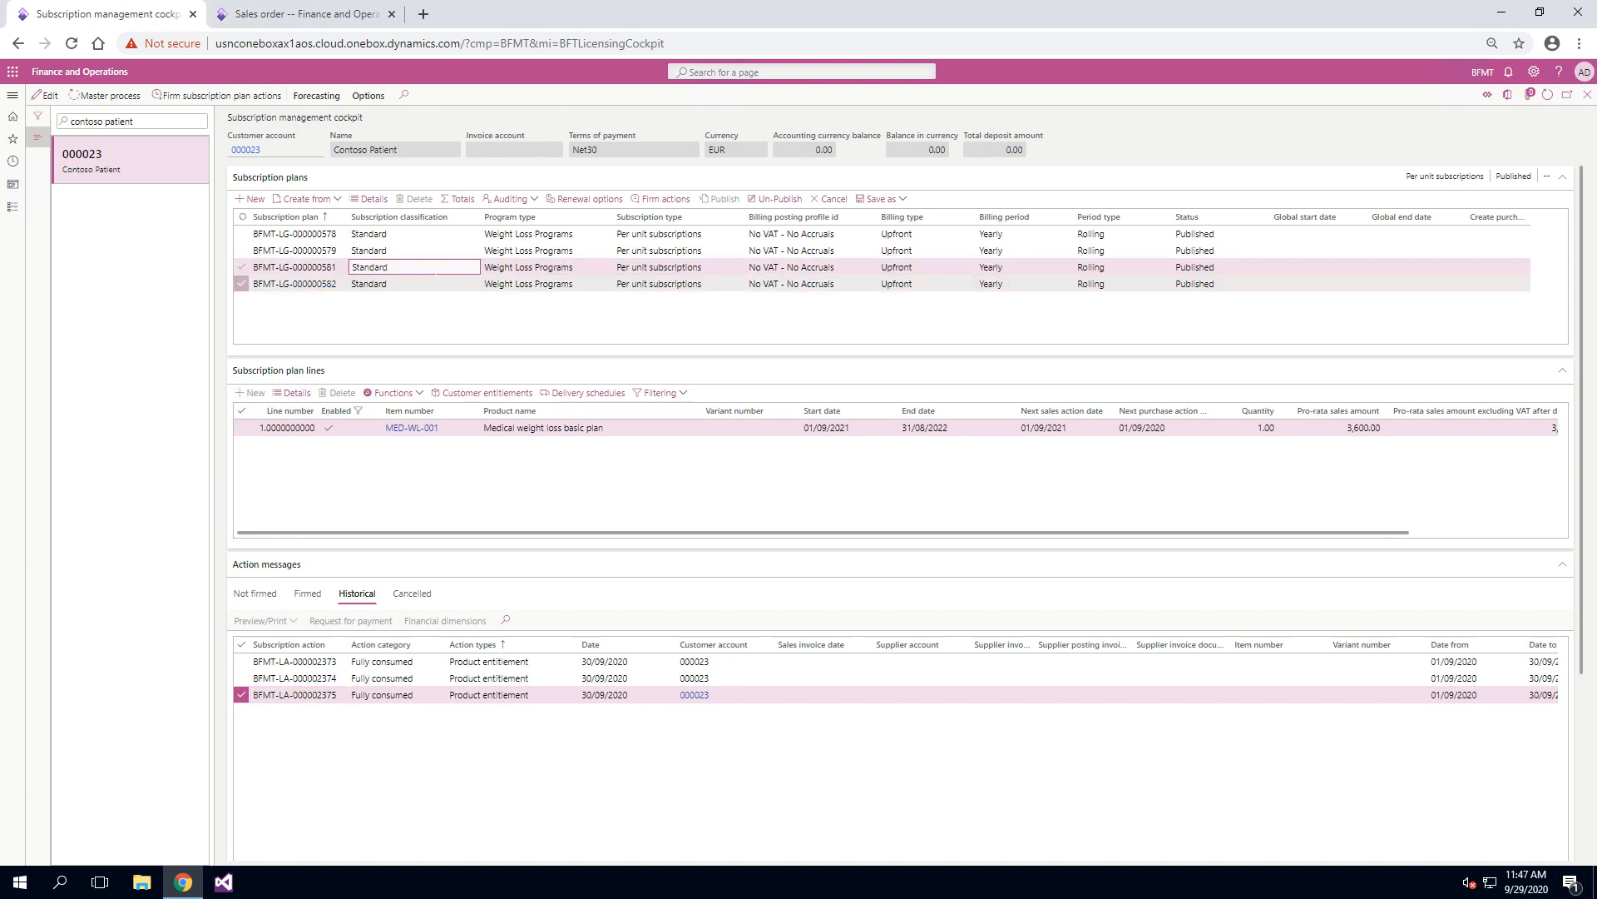
left_click(420, 596)
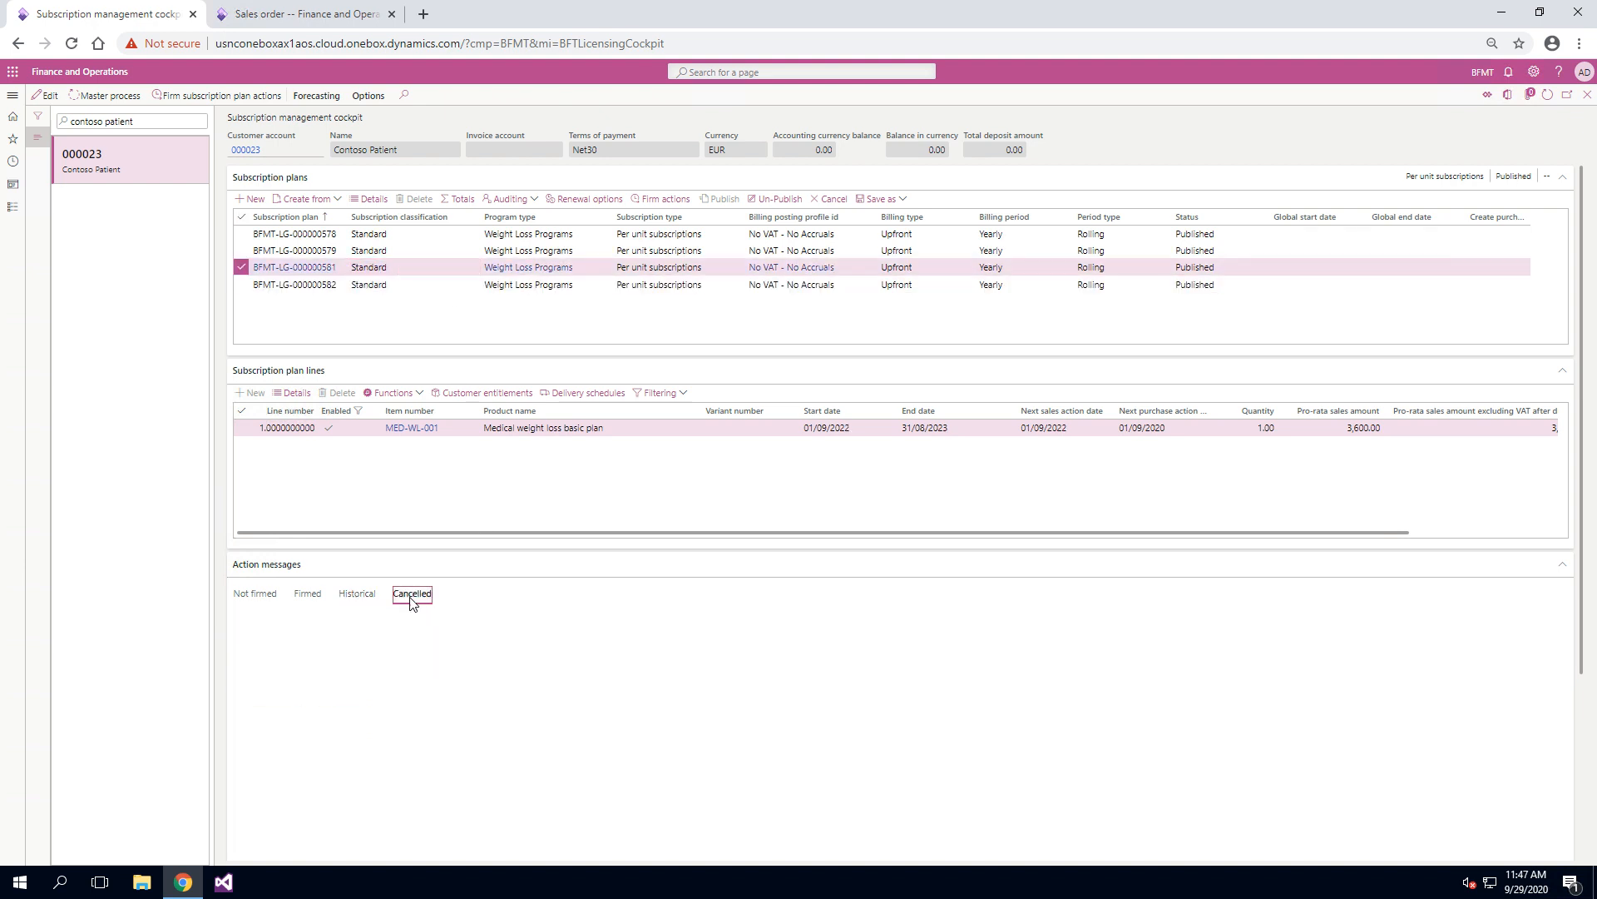
left_click(362, 594)
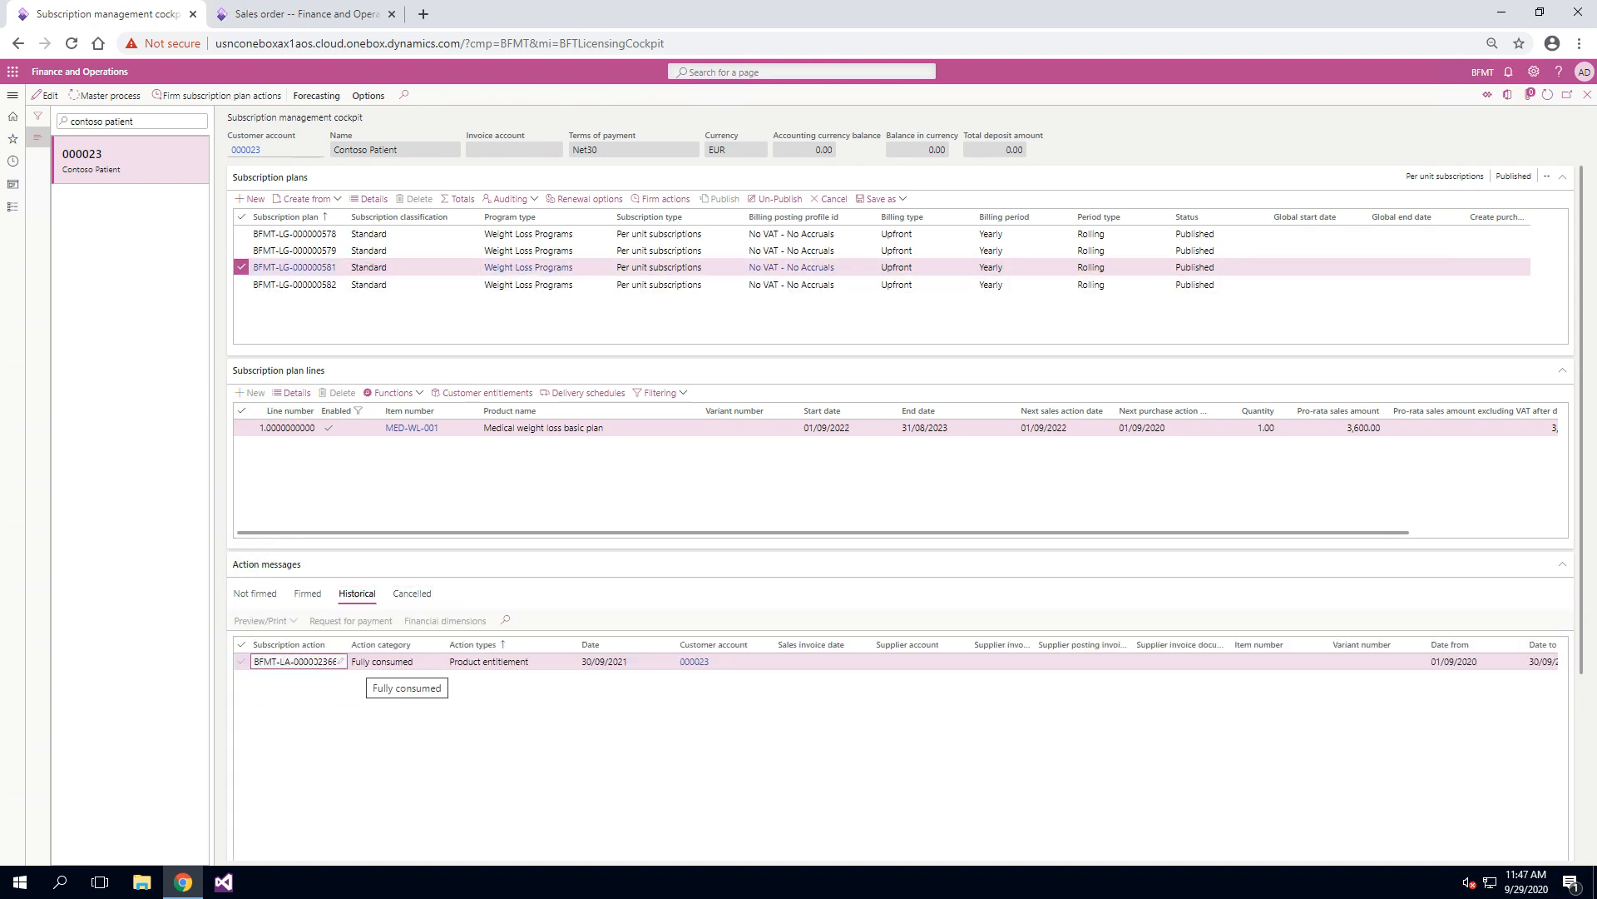
left_click(370, 662)
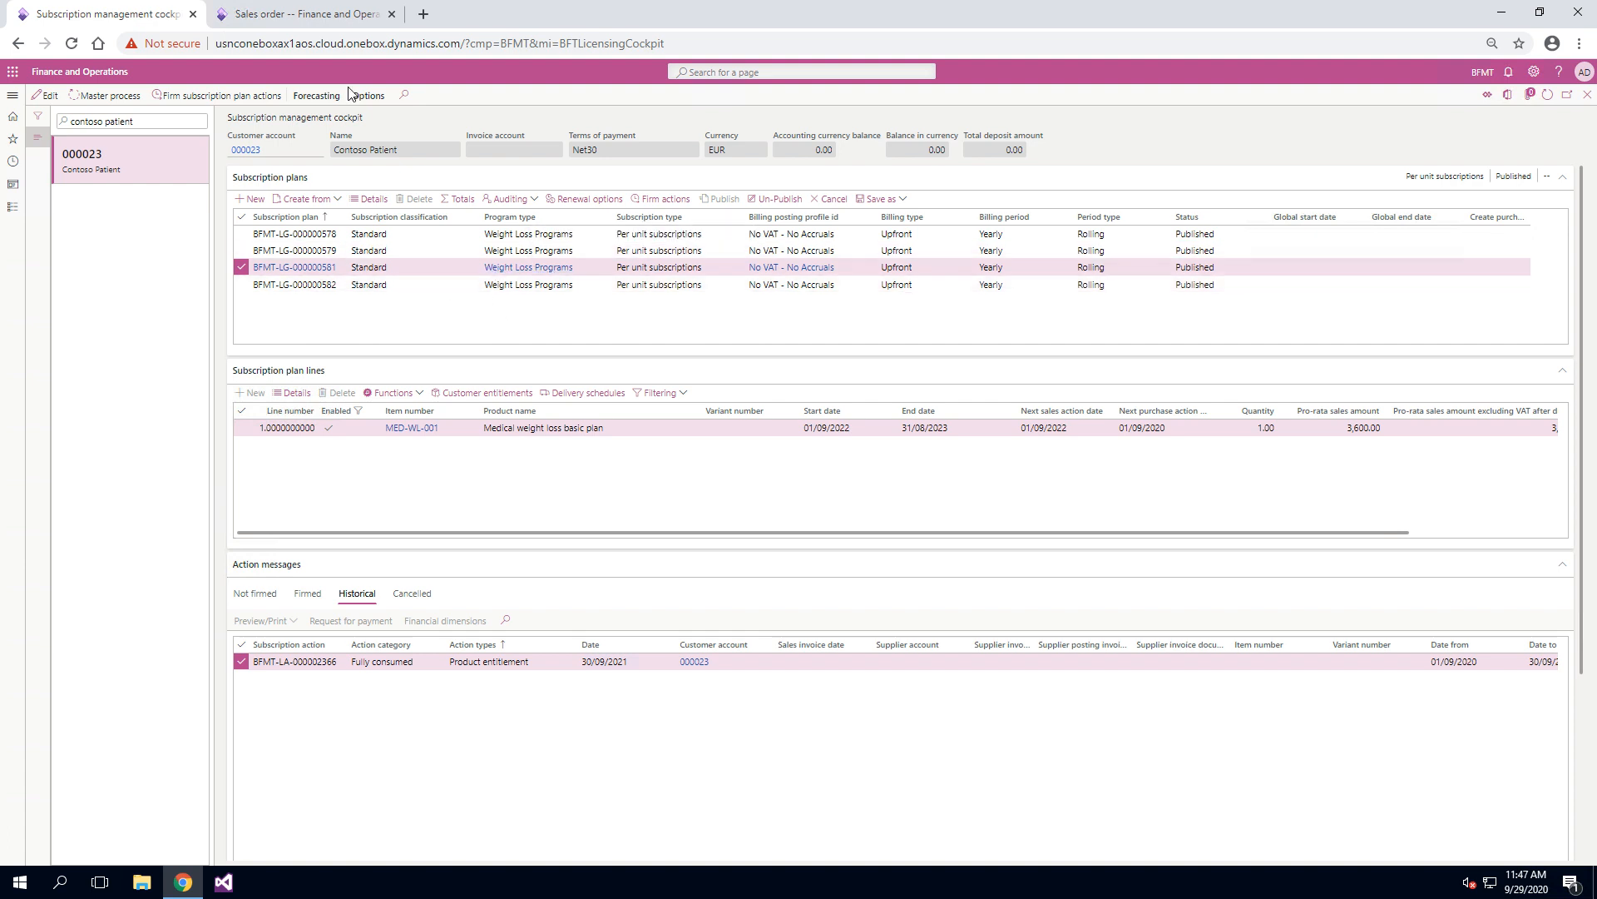
Step: Examine the totals of the Weight Supplements sales order, including the subtotal, invoice amount and margin
left_click(268, 10)
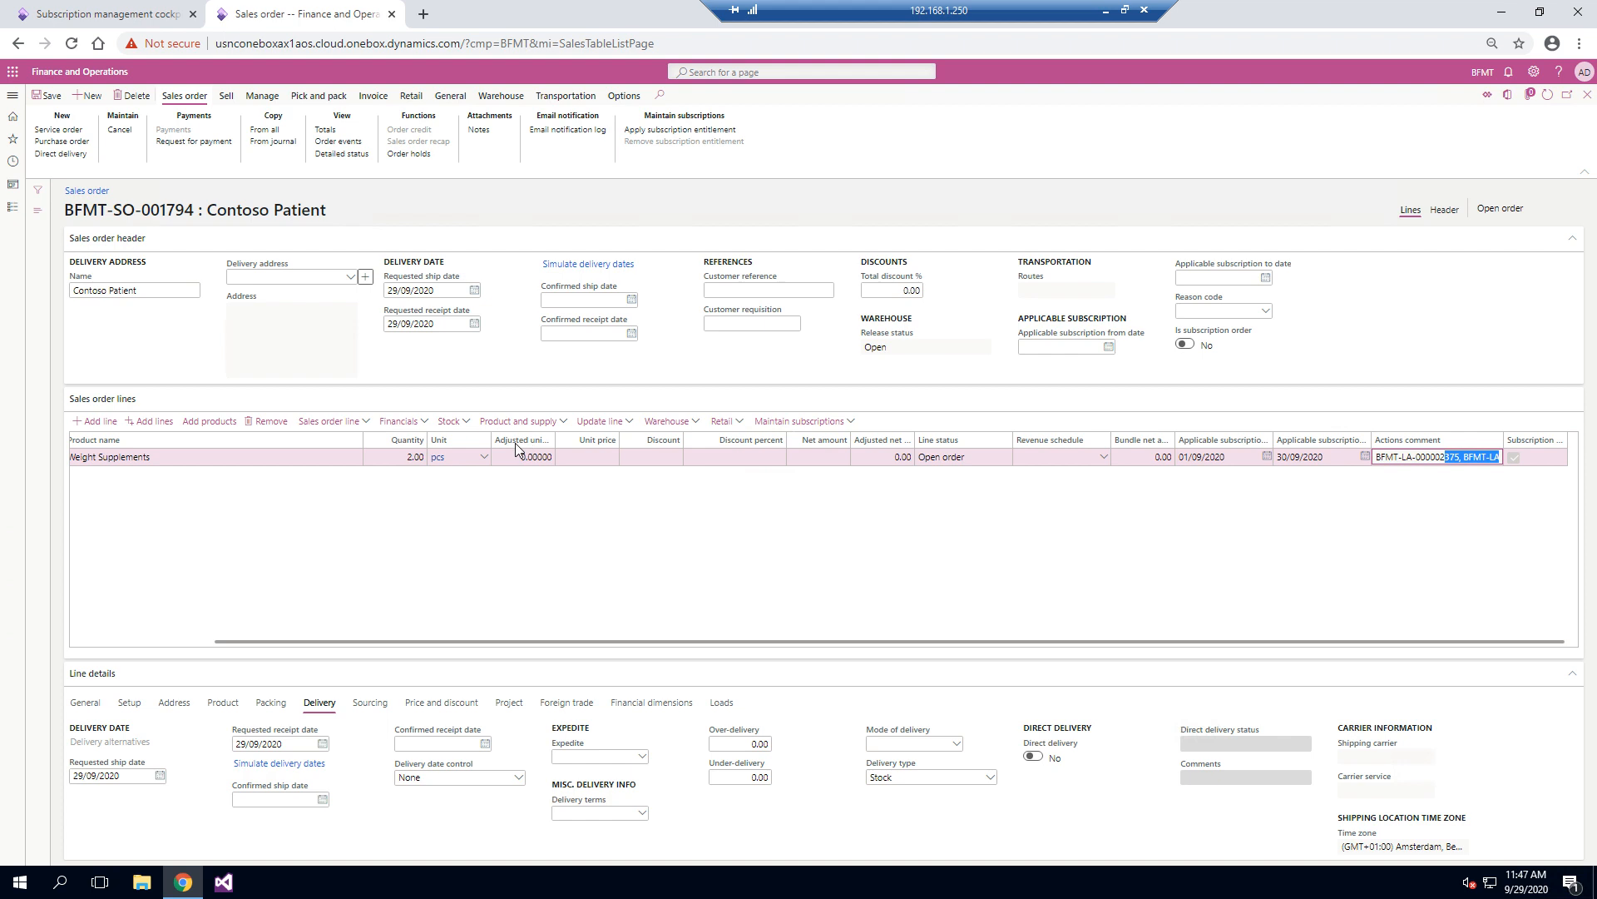
left_click(346, 130)
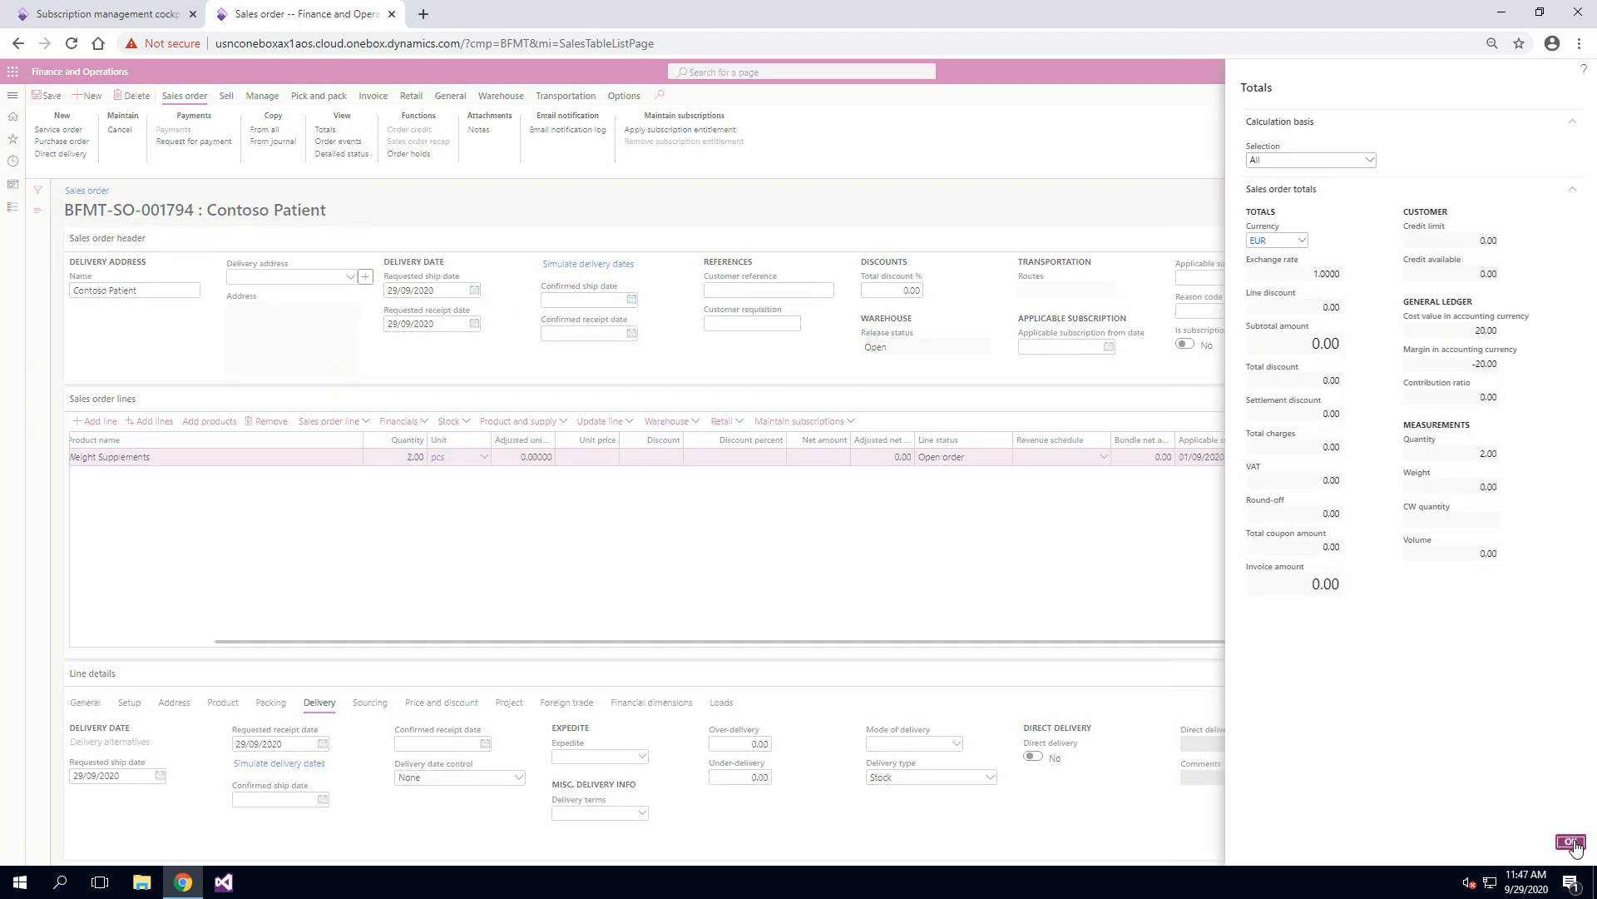
left_click(1571, 842)
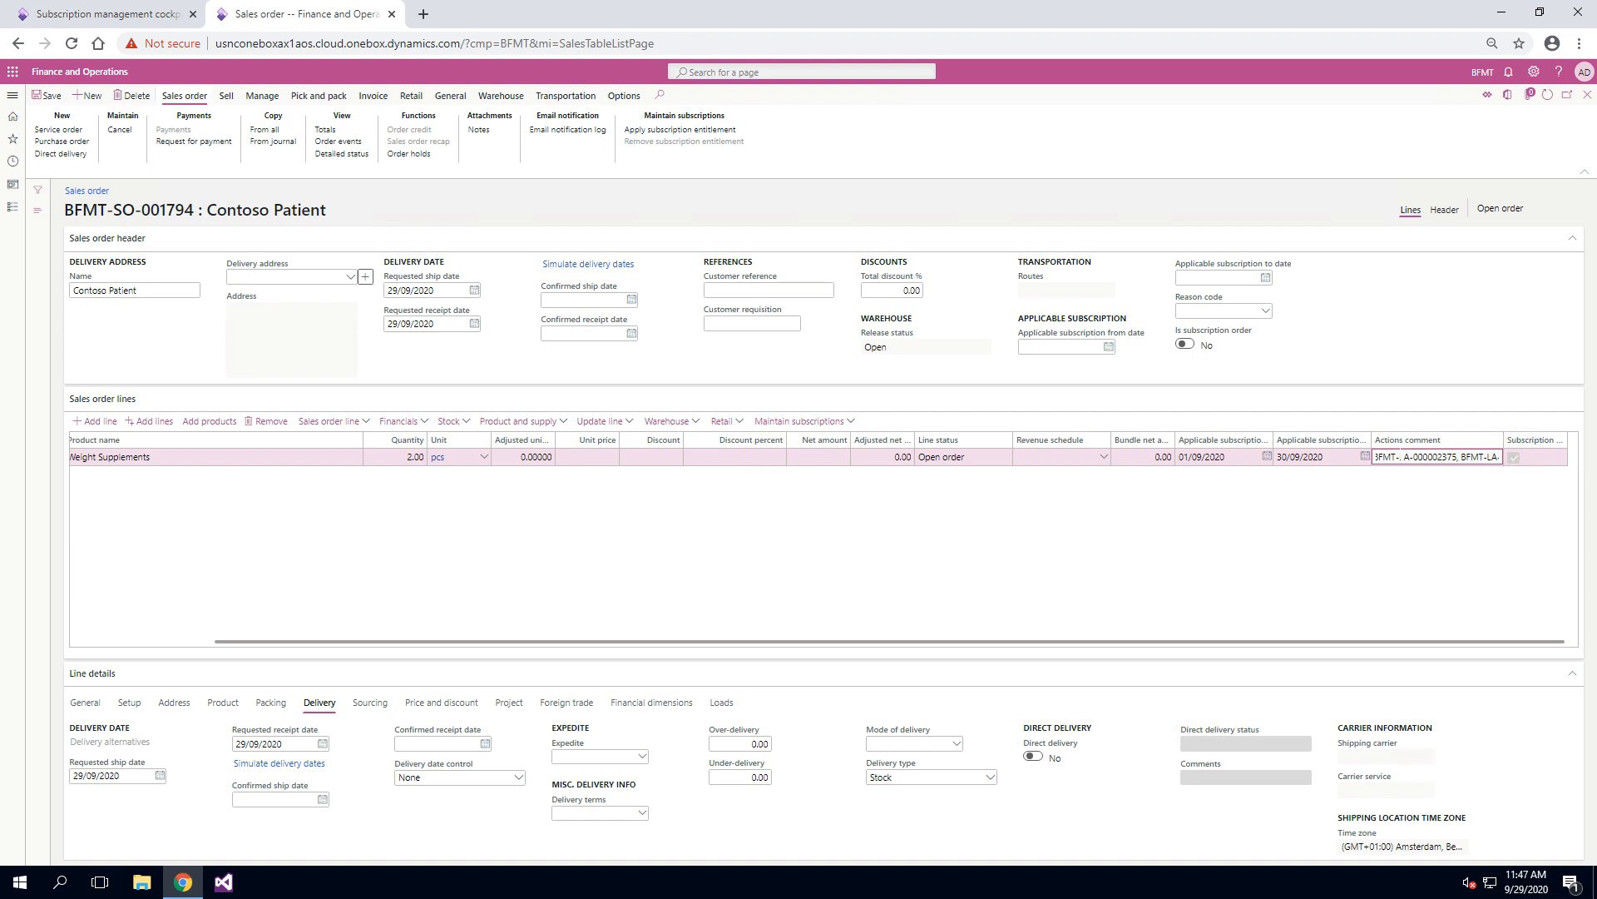
Step: Compare the Weight Supplements order line's Actions comment with the historical product entitlement action of the selected plan in the subscription management cockpit
left_click_drag(1451, 456, 1381, 524)
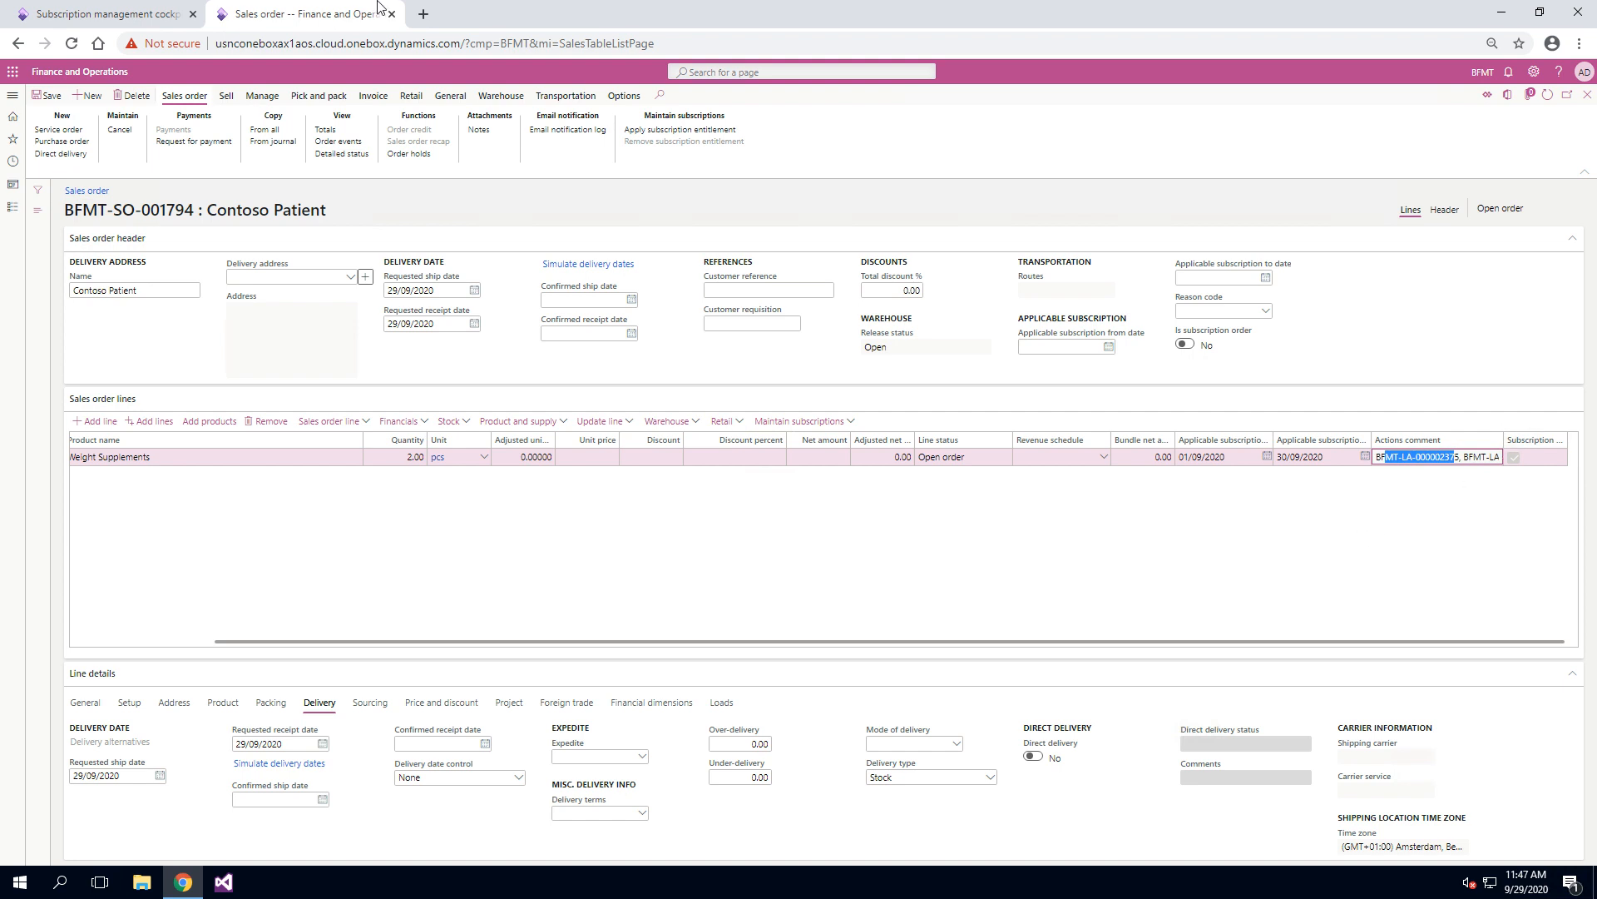
left_click(147, 10)
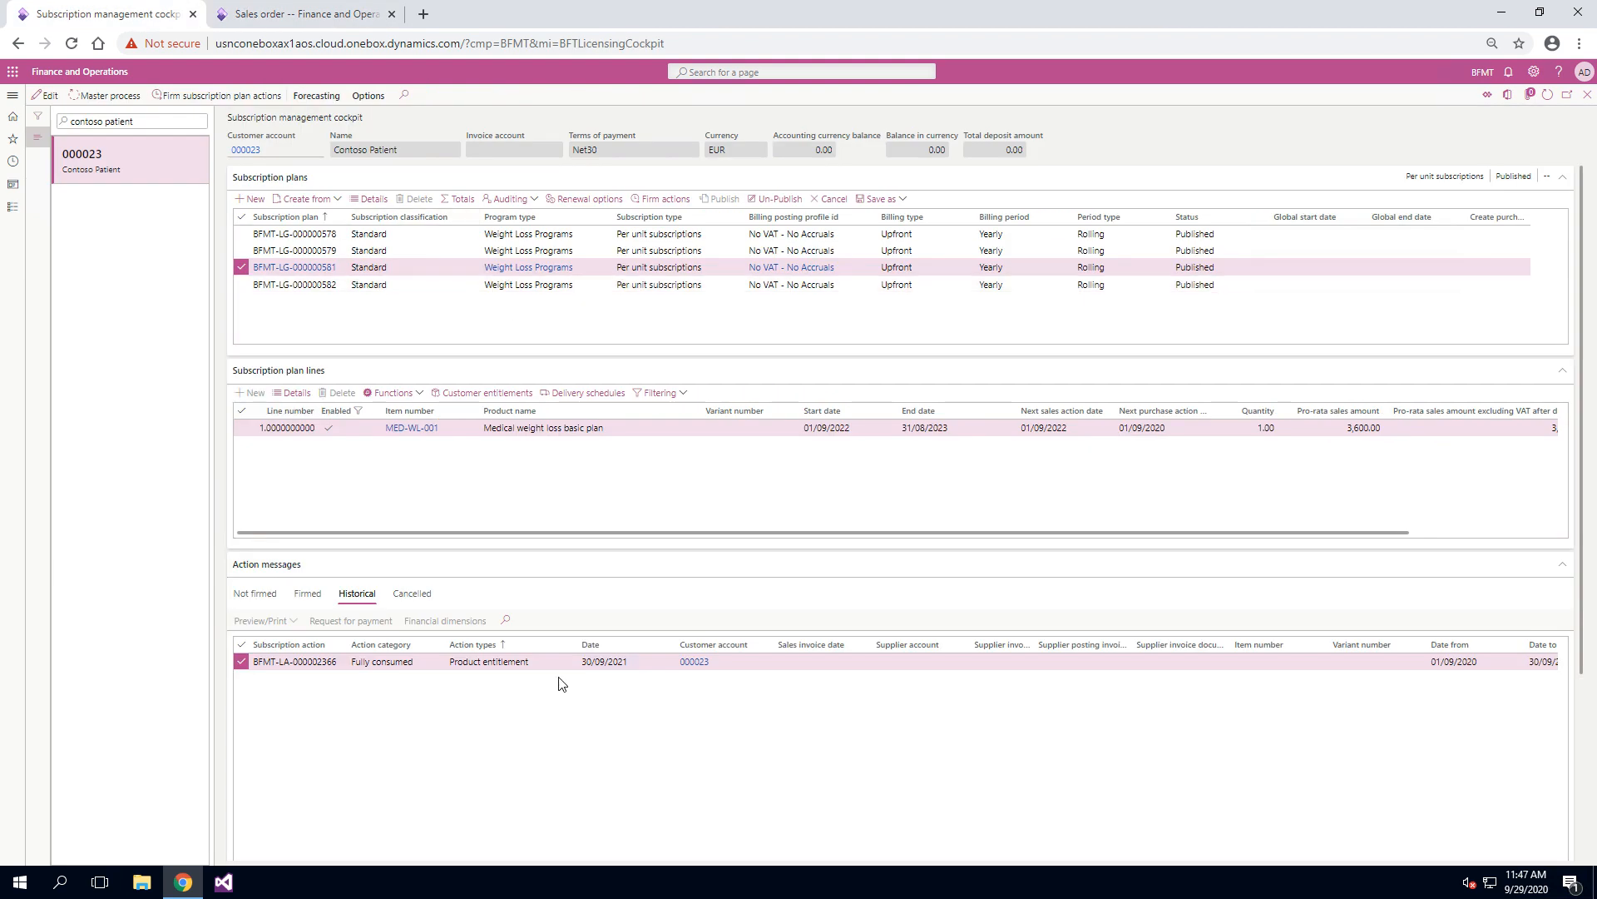
left_click(505, 662)
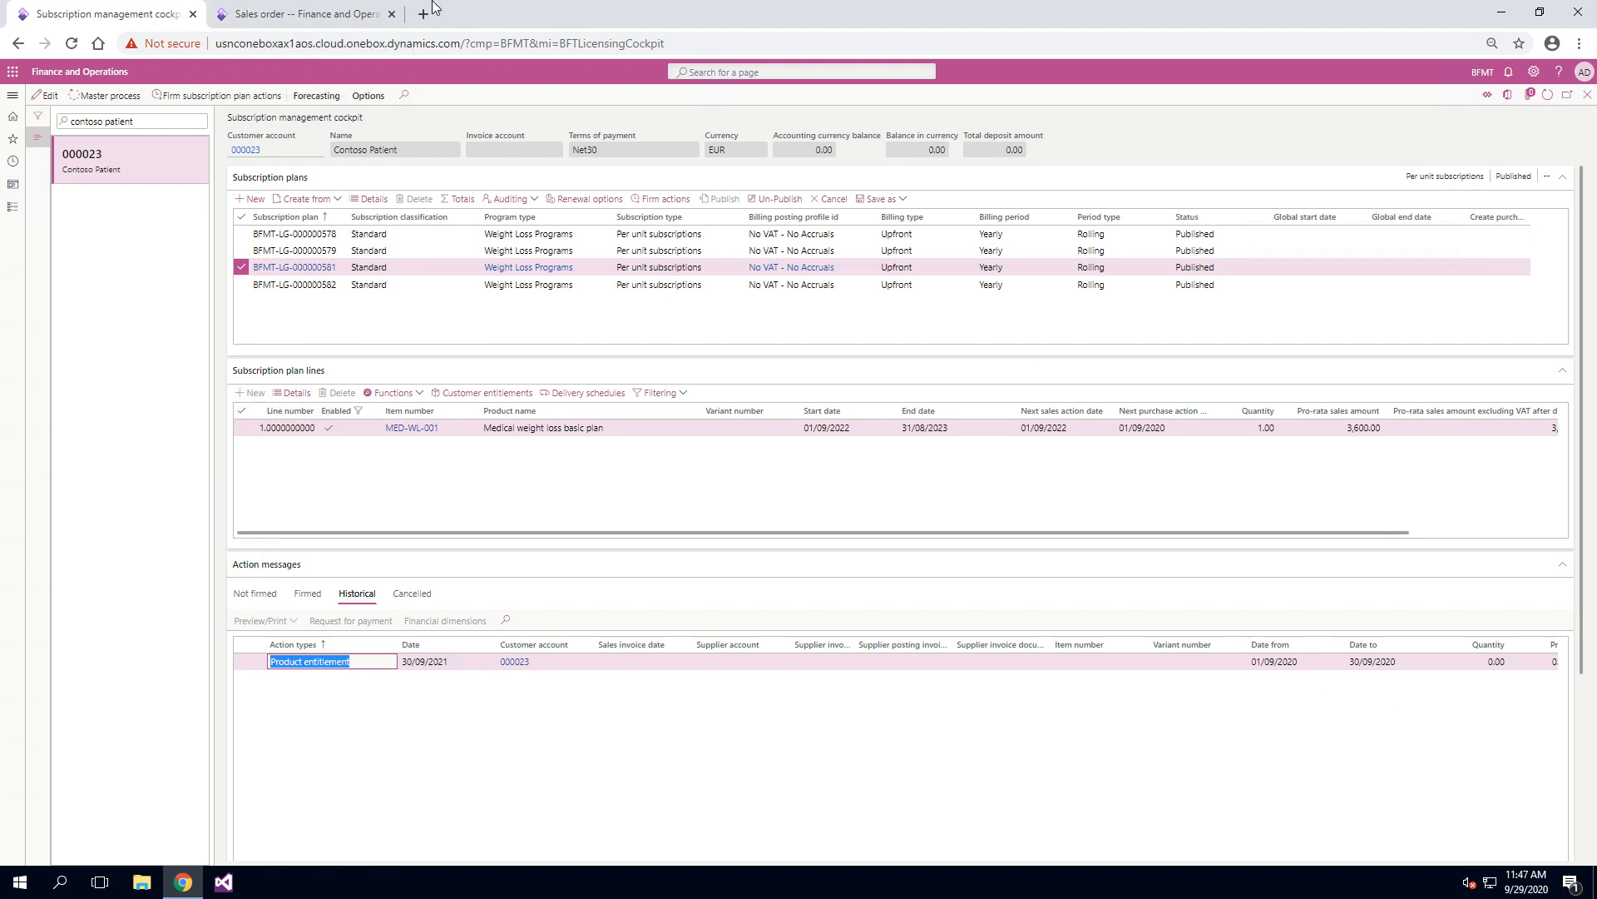
left_click(374, 14)
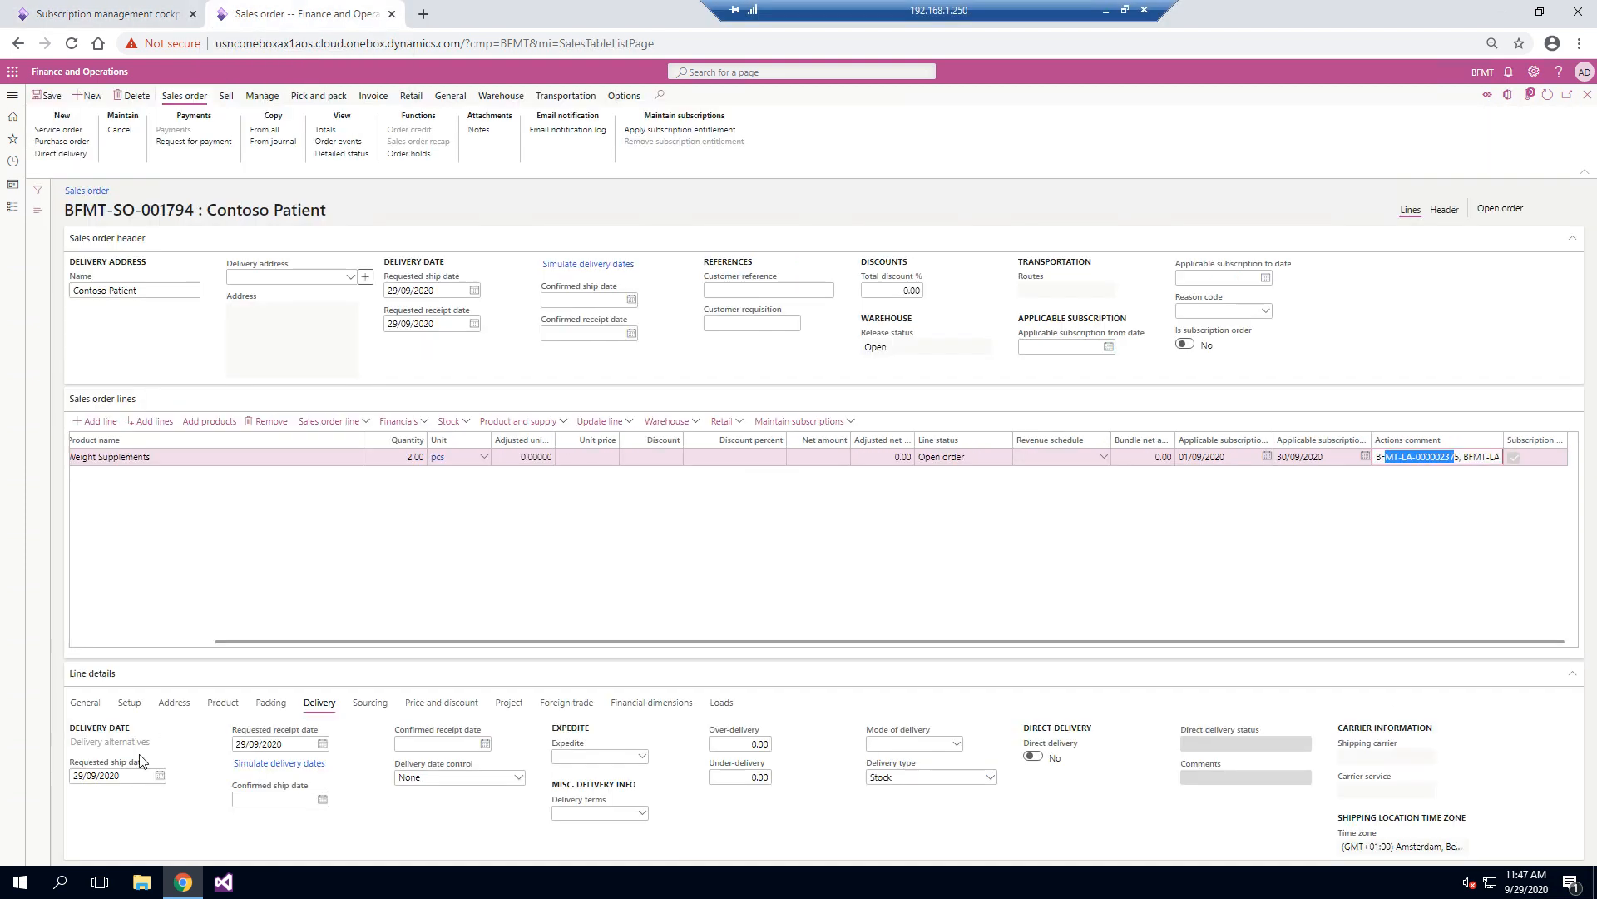
left_click(83, 14)
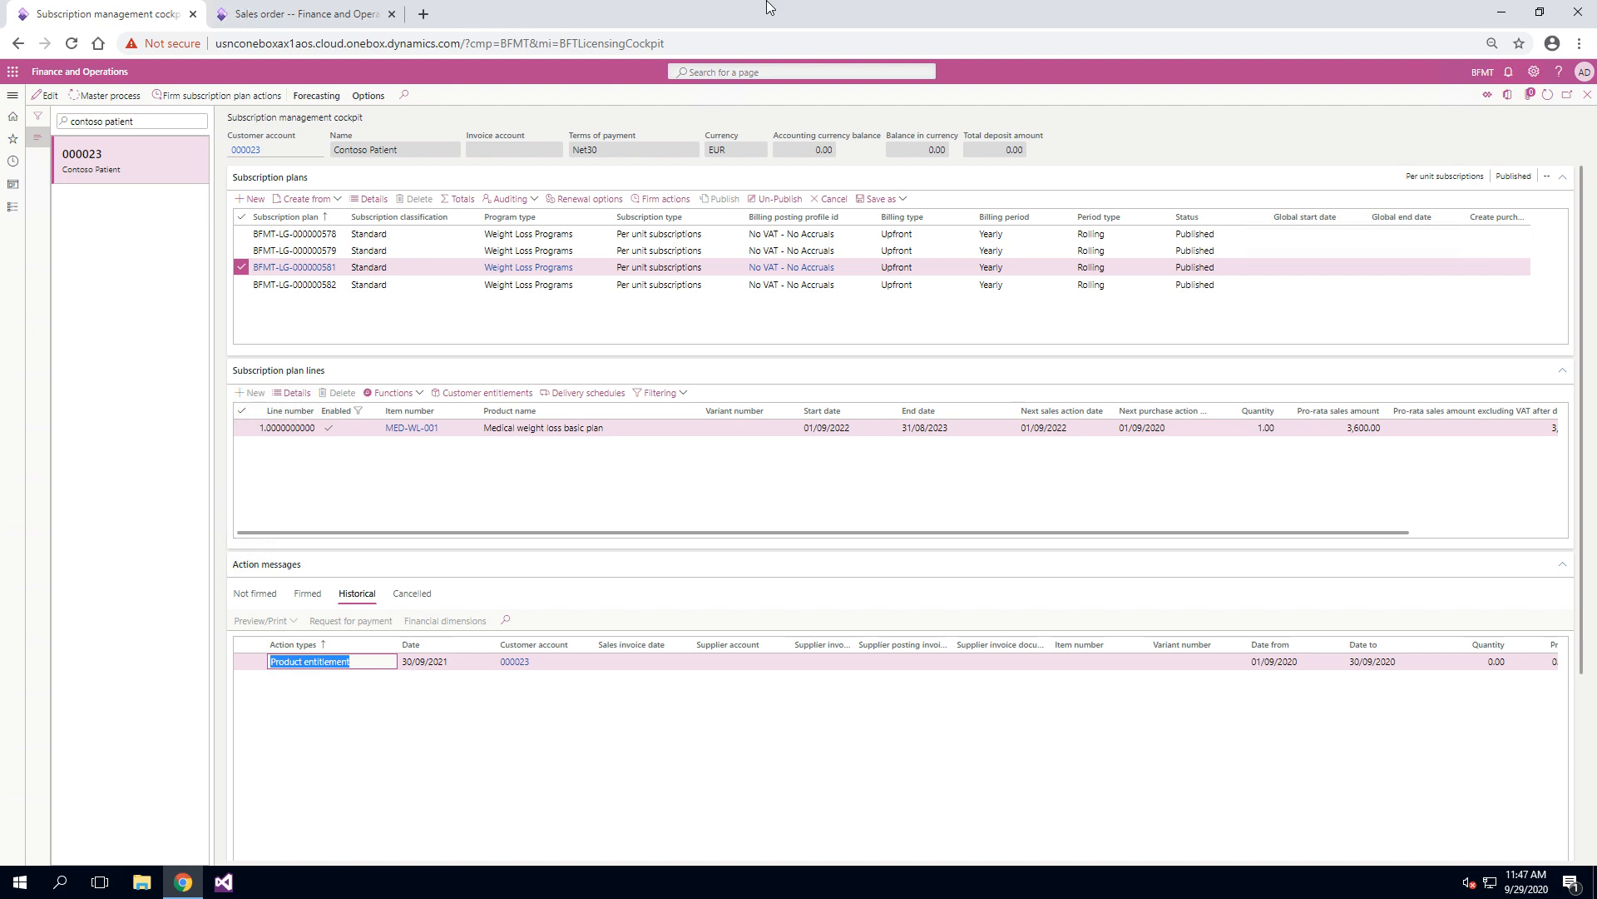
left_click(251, 11)
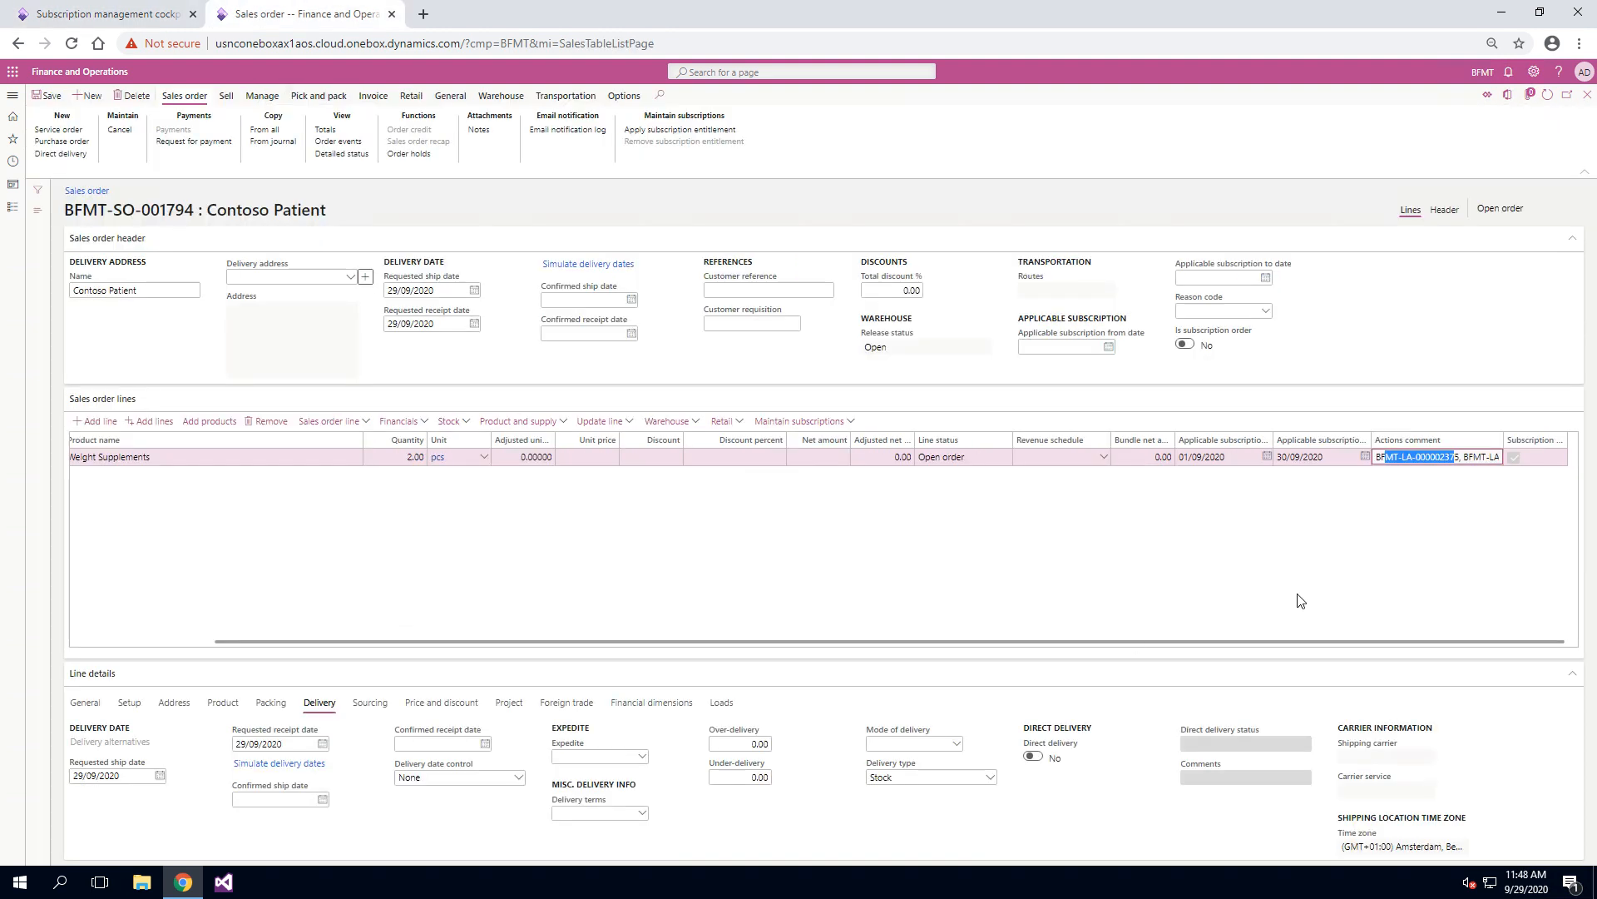